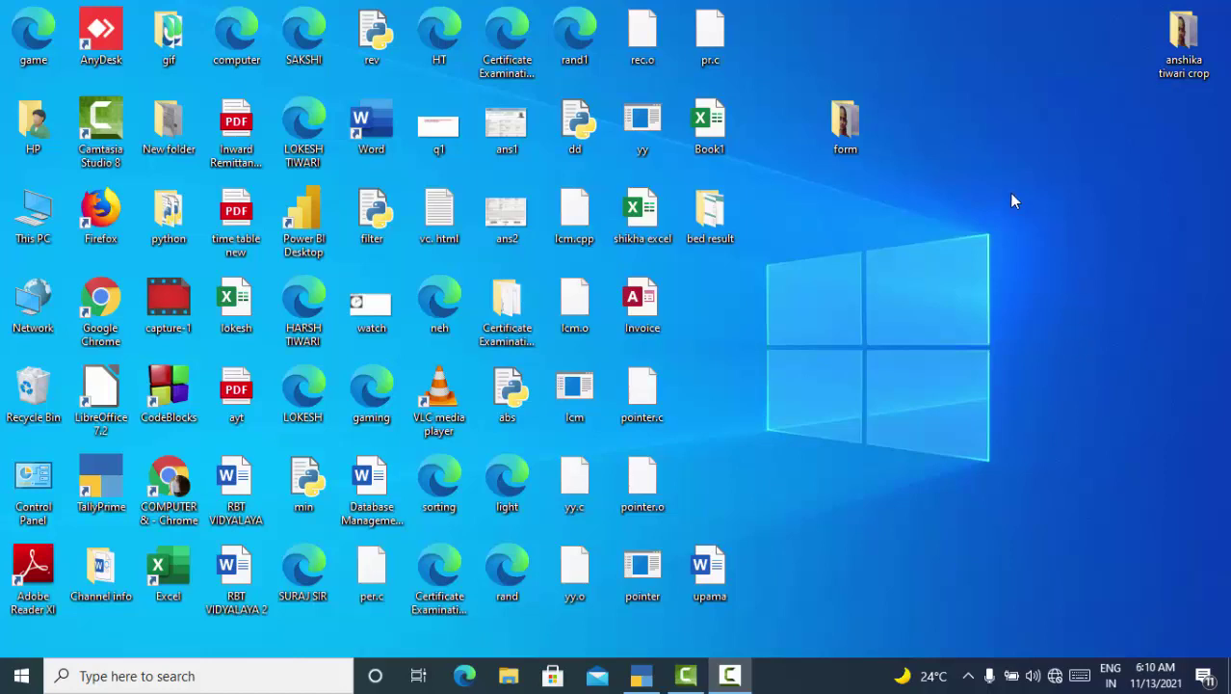
Refresh the Windows desktop and restore TallyPrime at Gateway of Tally for Ram Computer Class
right_click(954, 142)
left_click(973, 193)
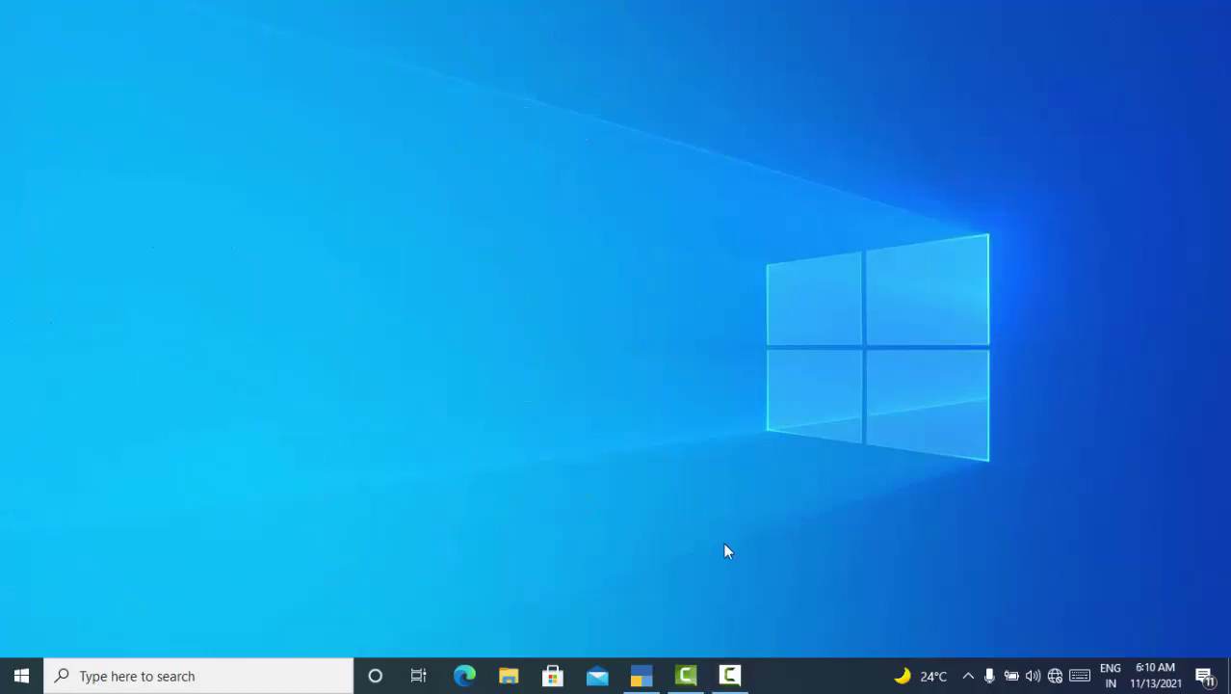
left_click(640, 675)
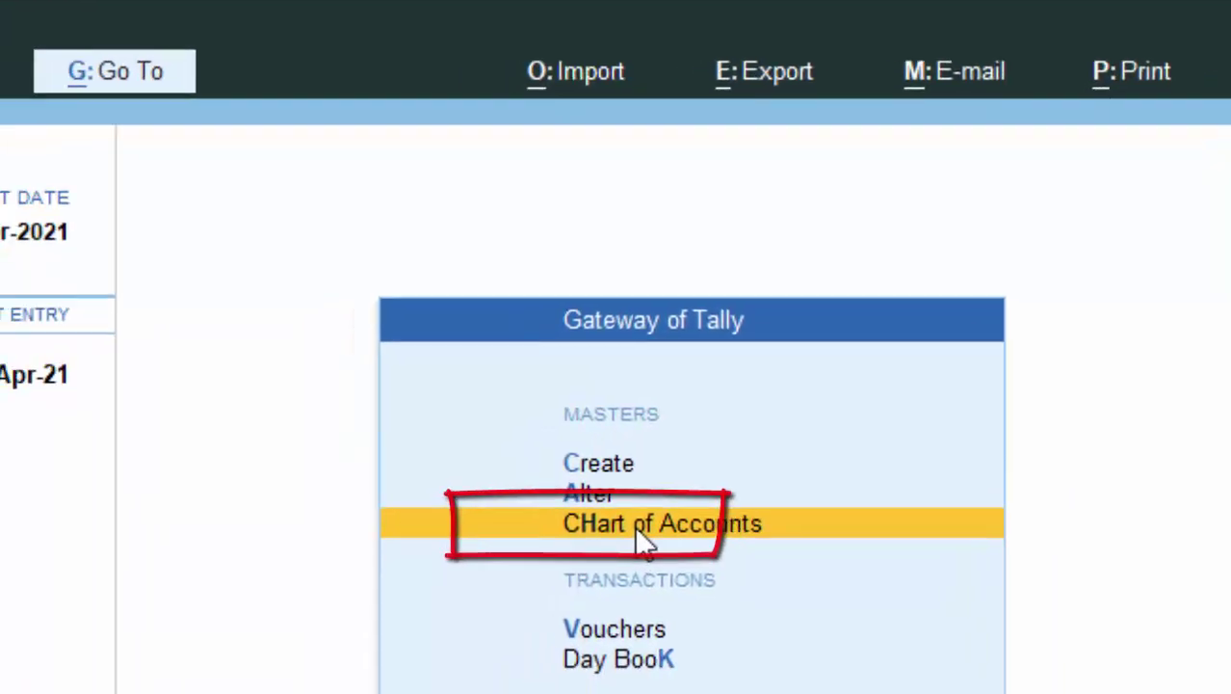
List voucher types in Chart of Accounts with inactive masters shown, and select Sales
left_click(549, 576)
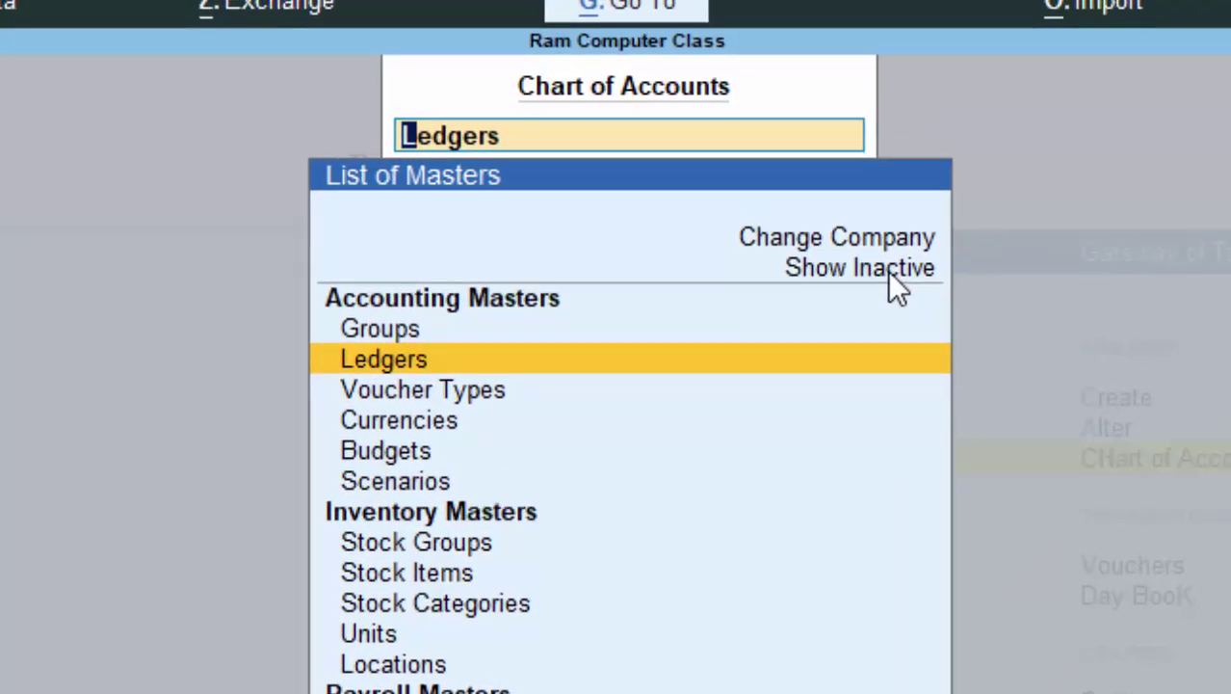
left_click(892, 272)
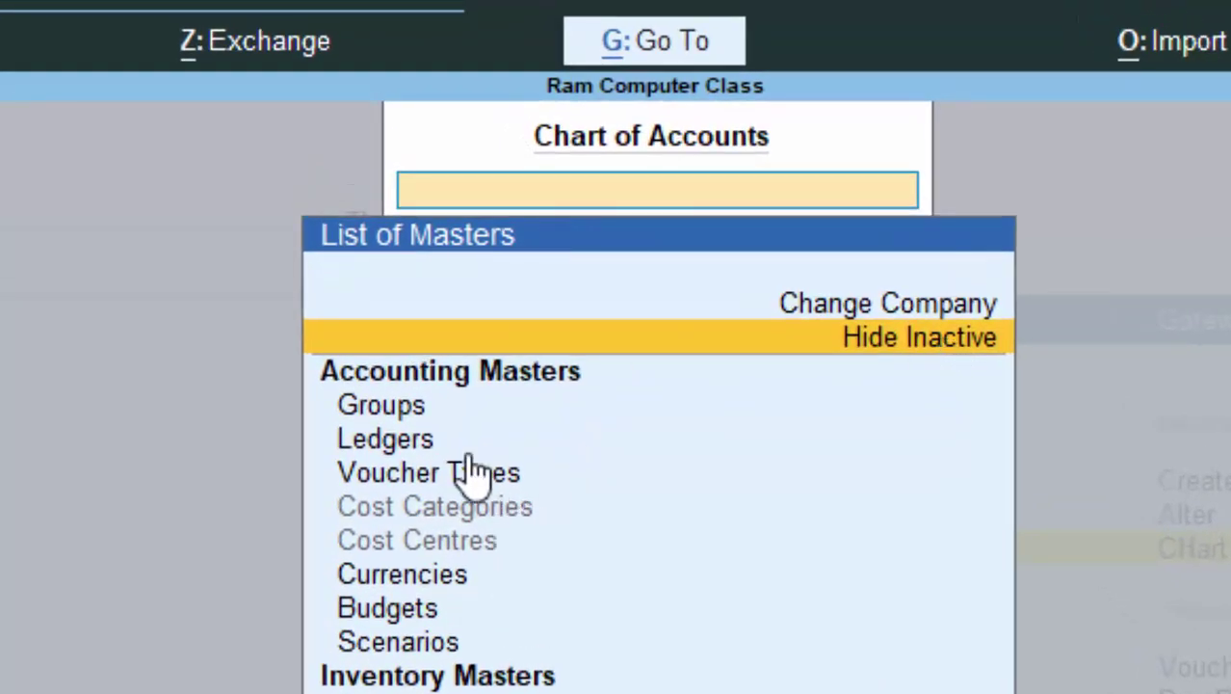
left_click(457, 474)
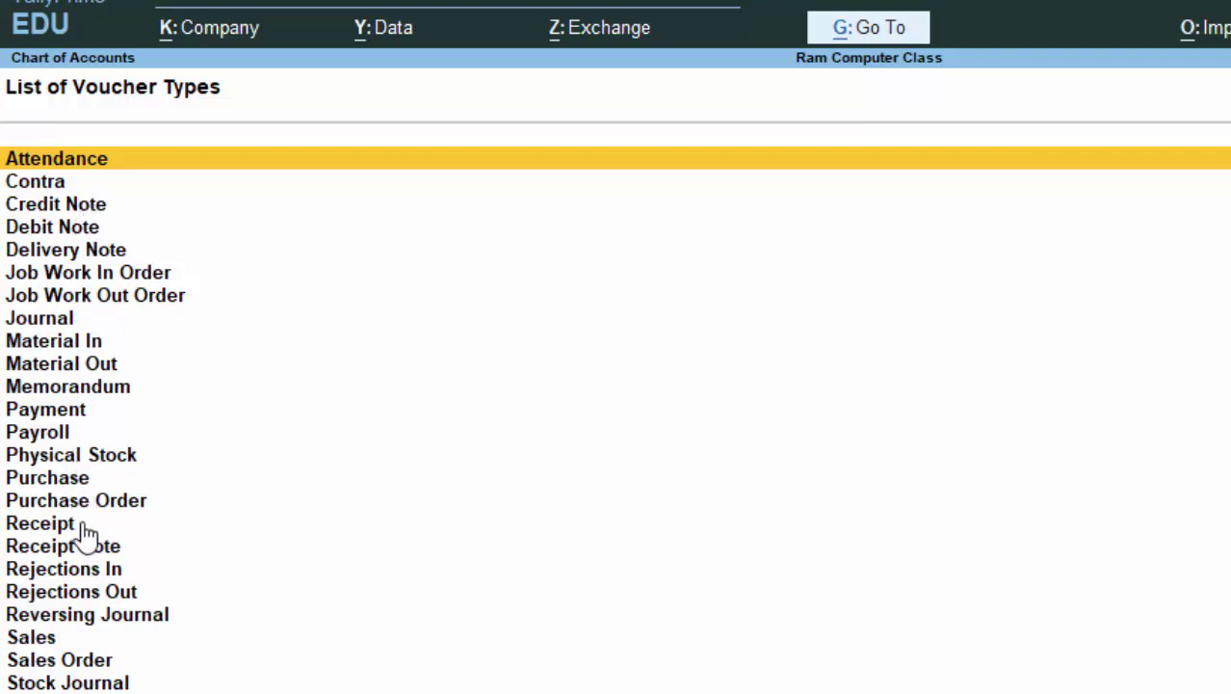
left_click(44, 636)
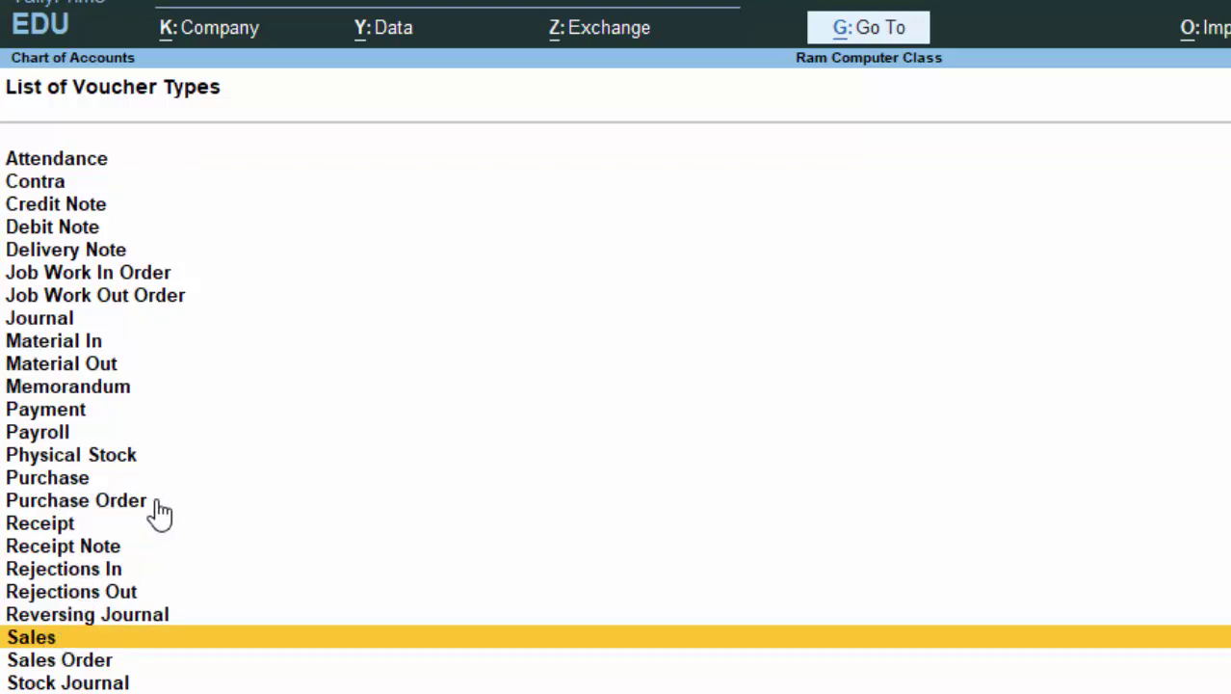
Open Sales for alteration and enable advanced numbering configuration, showing start 501 and width 4
key("Return")
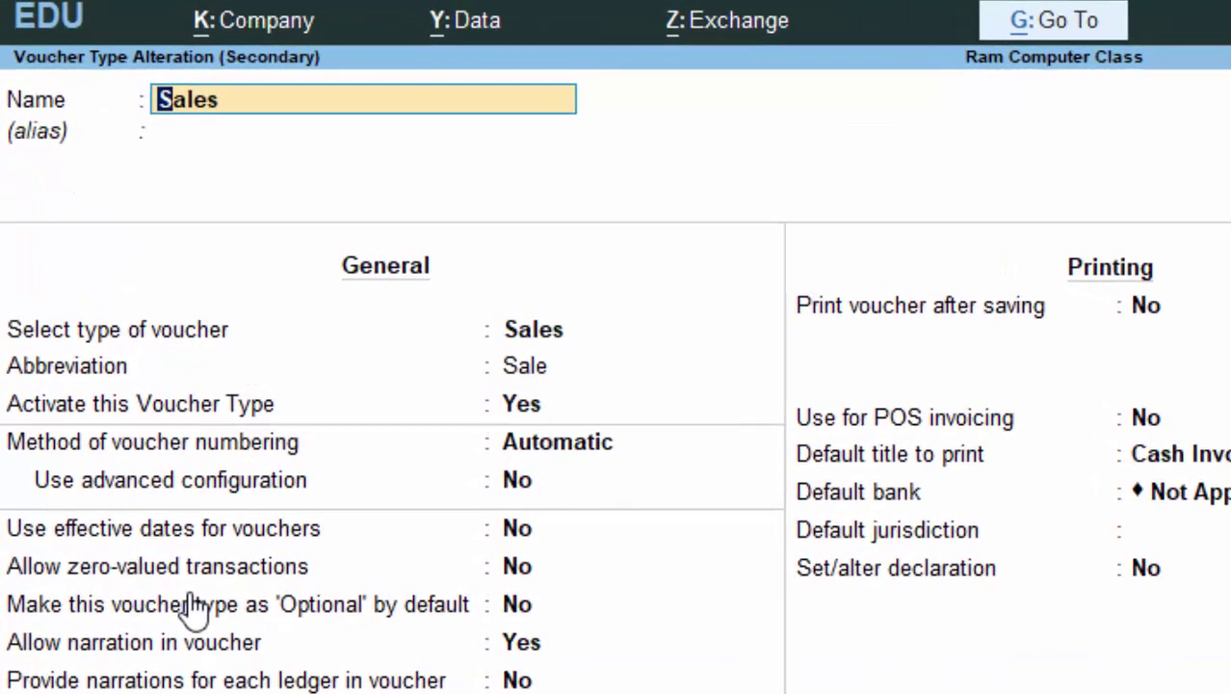
key("Return")
key("Return")
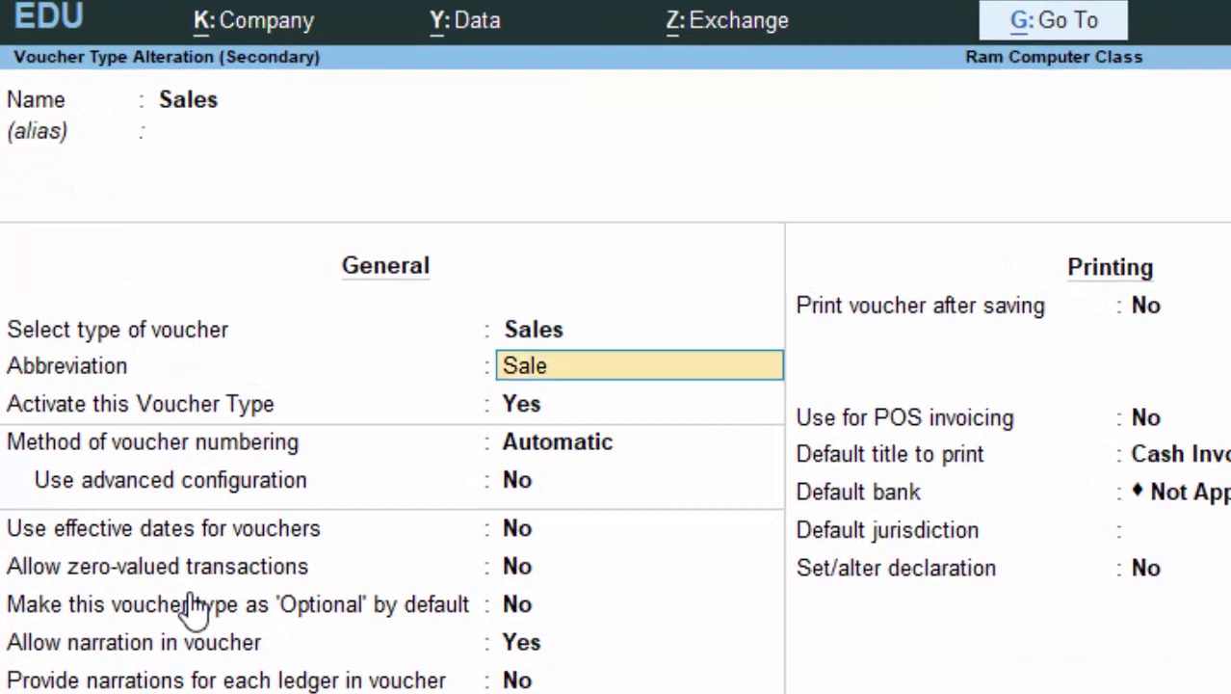
key("Return")
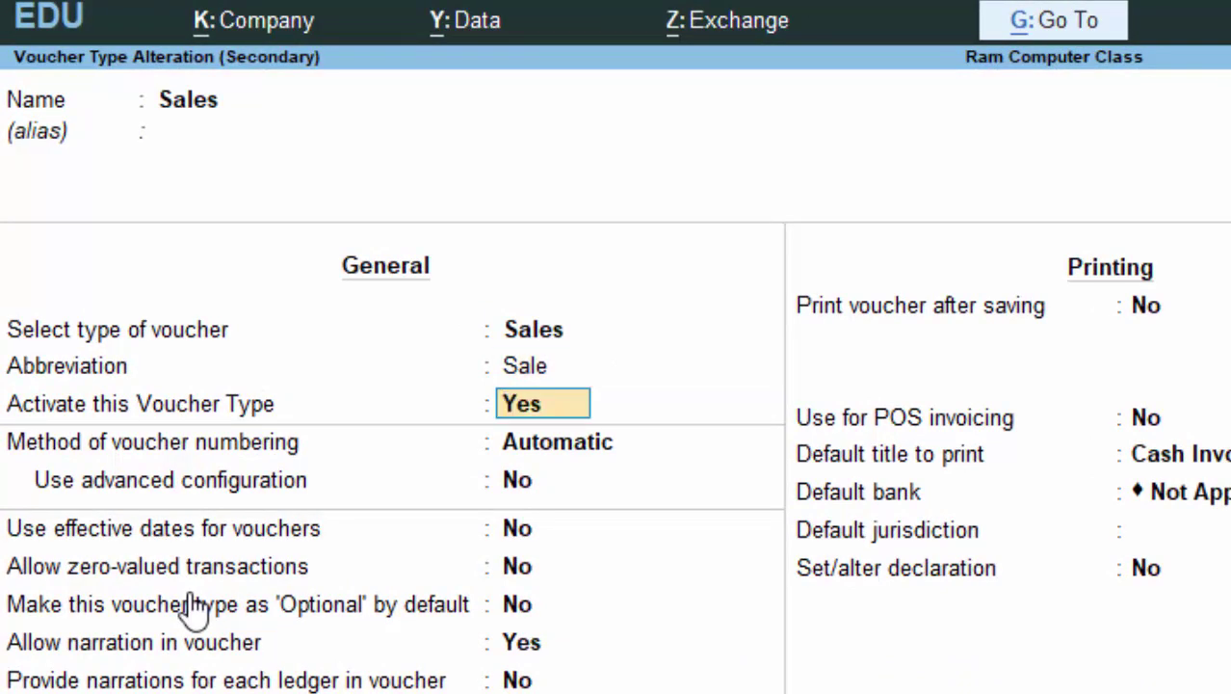
key("Return")
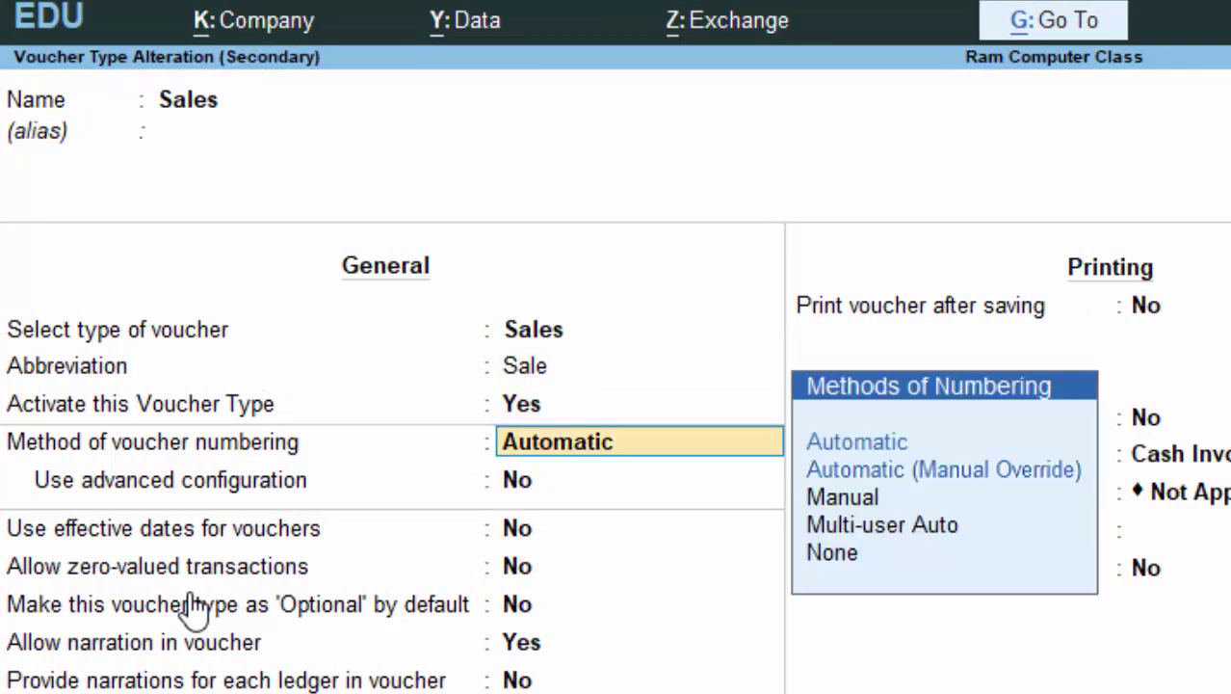
key("Return")
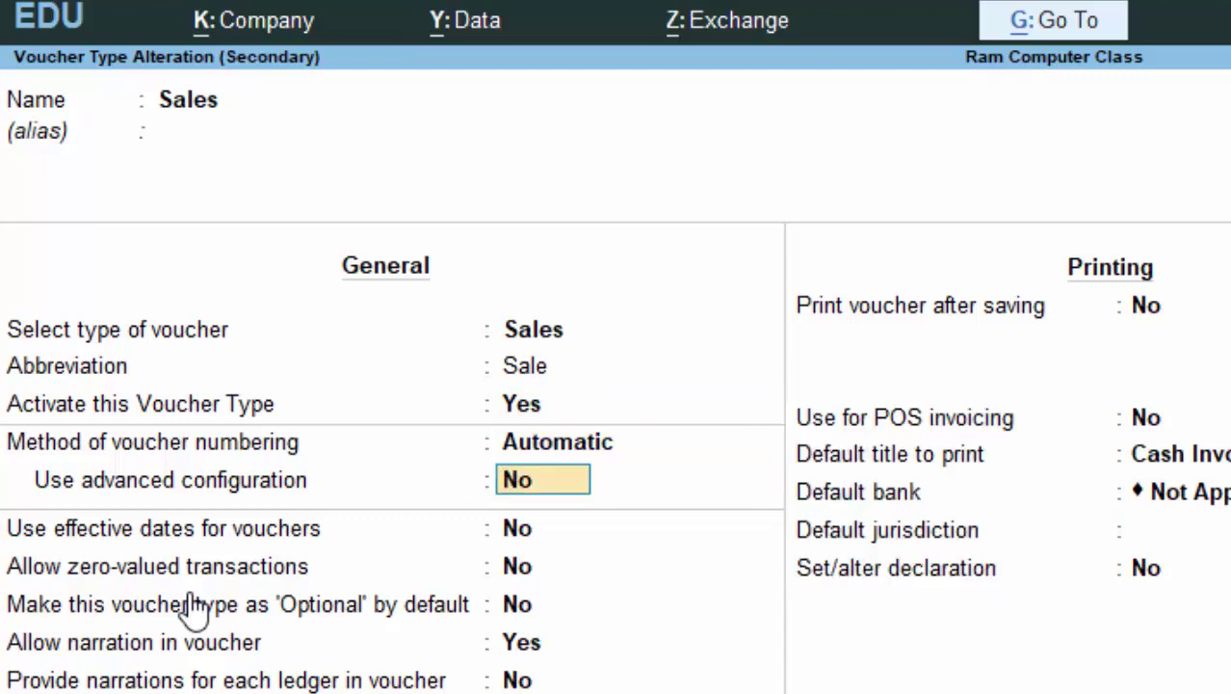
type("y")
key("Return")
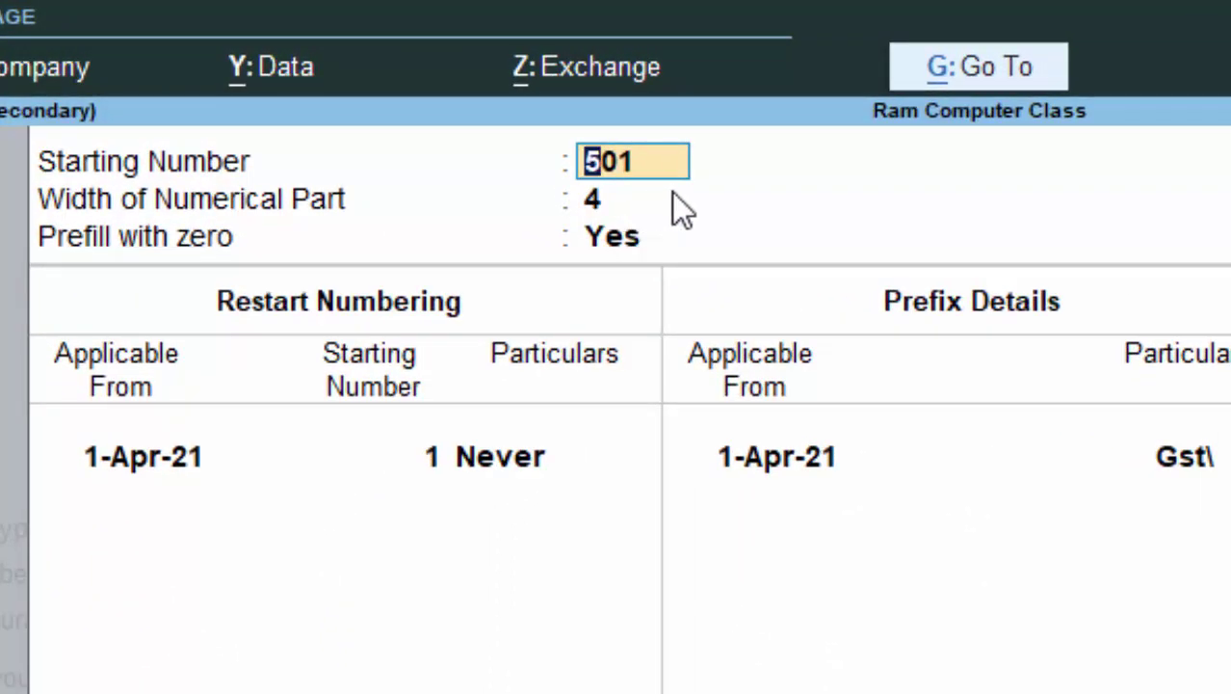
Try starting number 1 and width 100, clear the restart date, then abandon the edits
type("1")
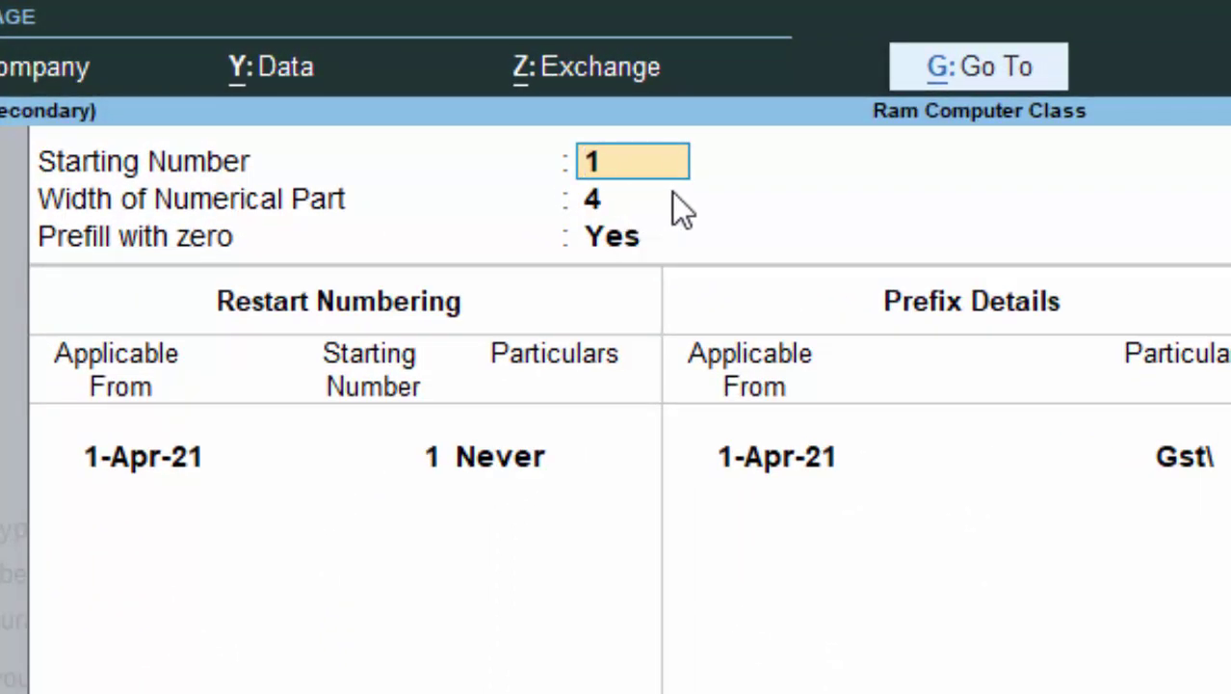
key("Return")
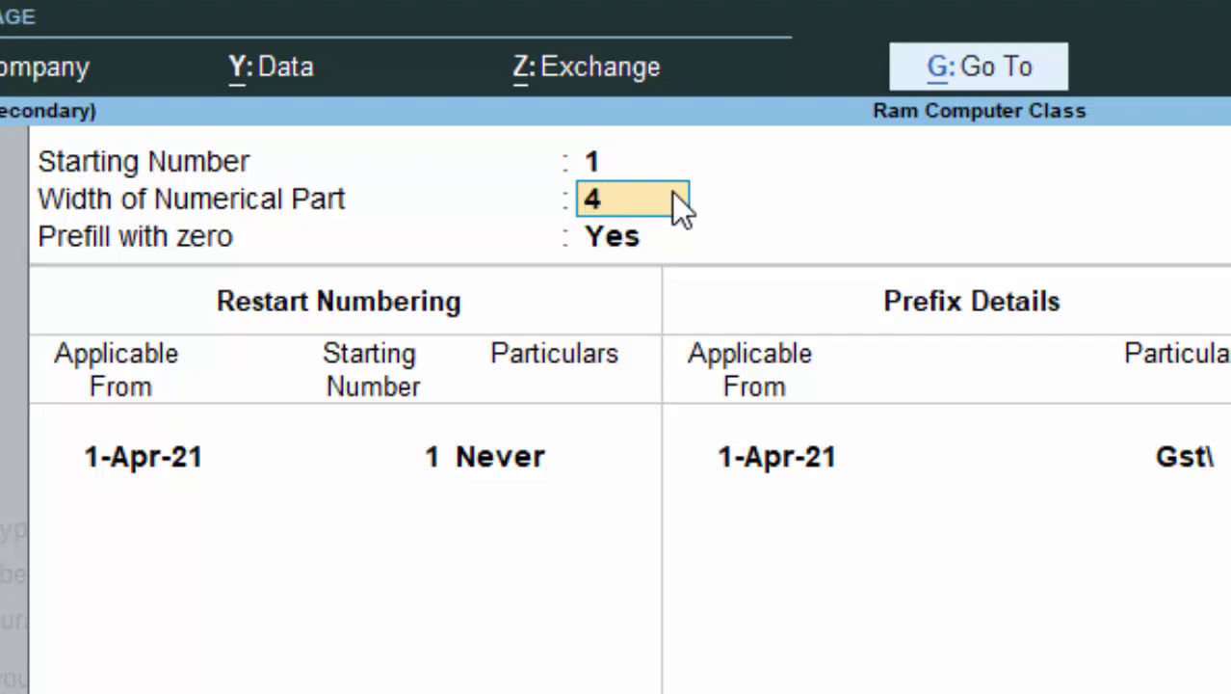
type("100")
key("Return")
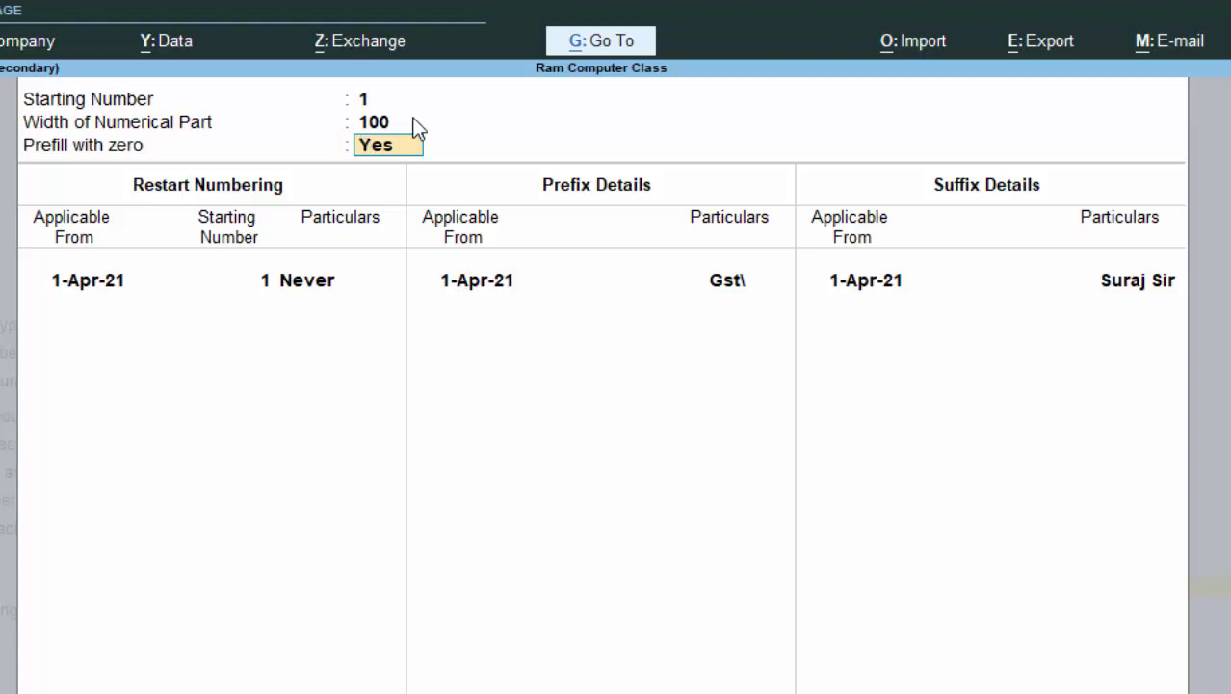
key("Return")
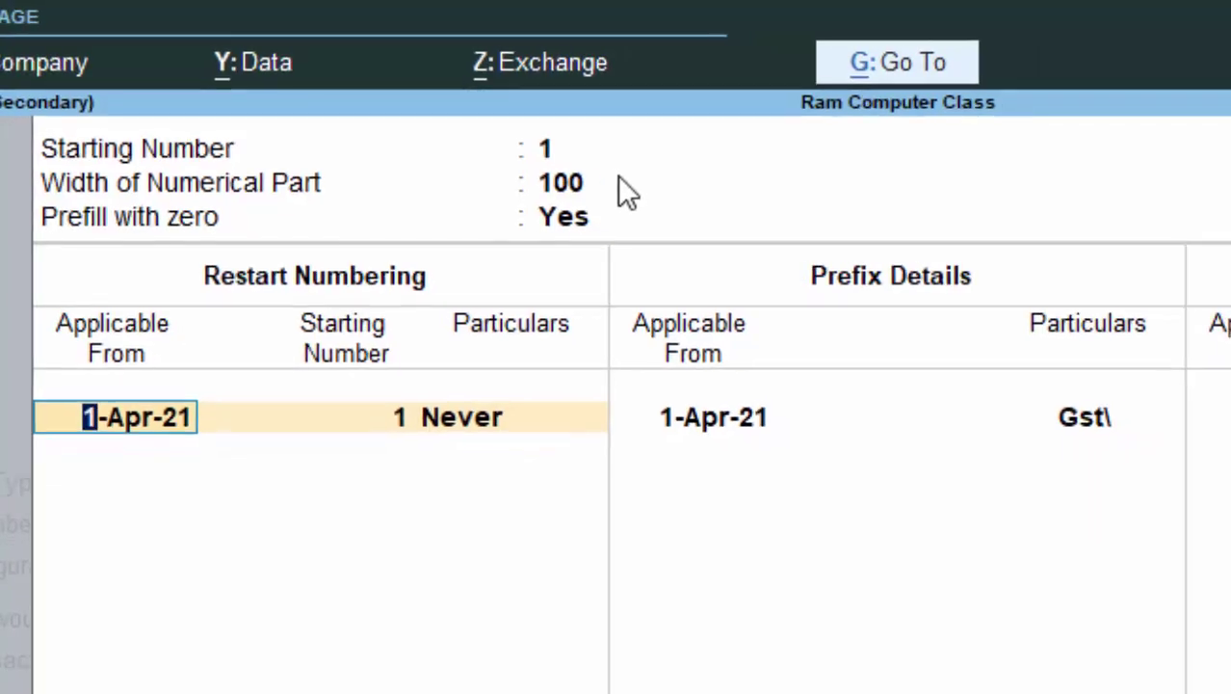
key("BackSpace")
key("Escape")
Quit without saving, then reopen Sales via Chart of Accounts > Voucher Types, keeping Automatic numbering
key("Escape")
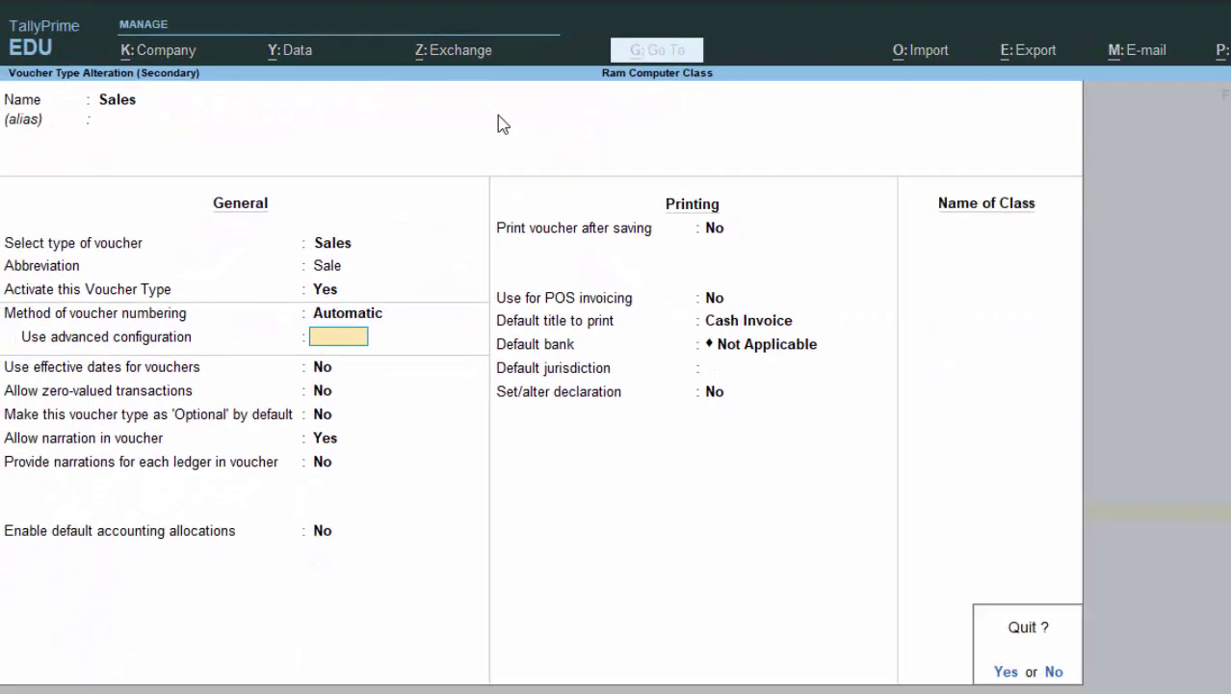
key("y")
key("Escape")
key("Escape")
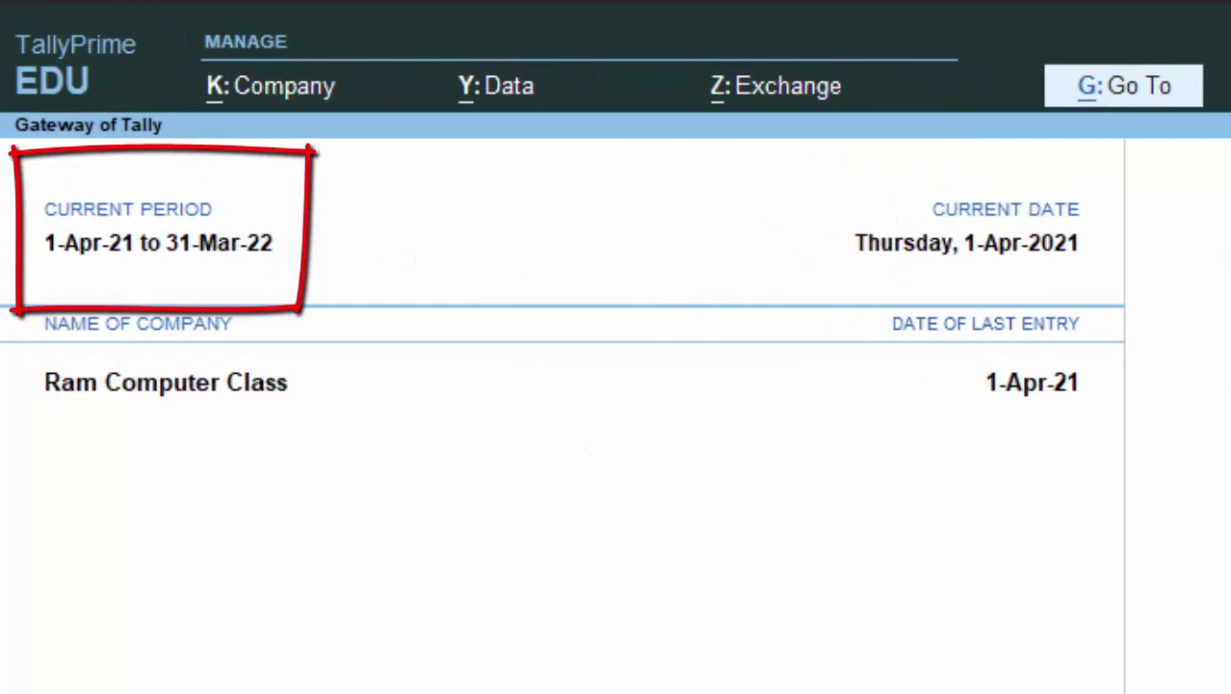
key("Return")
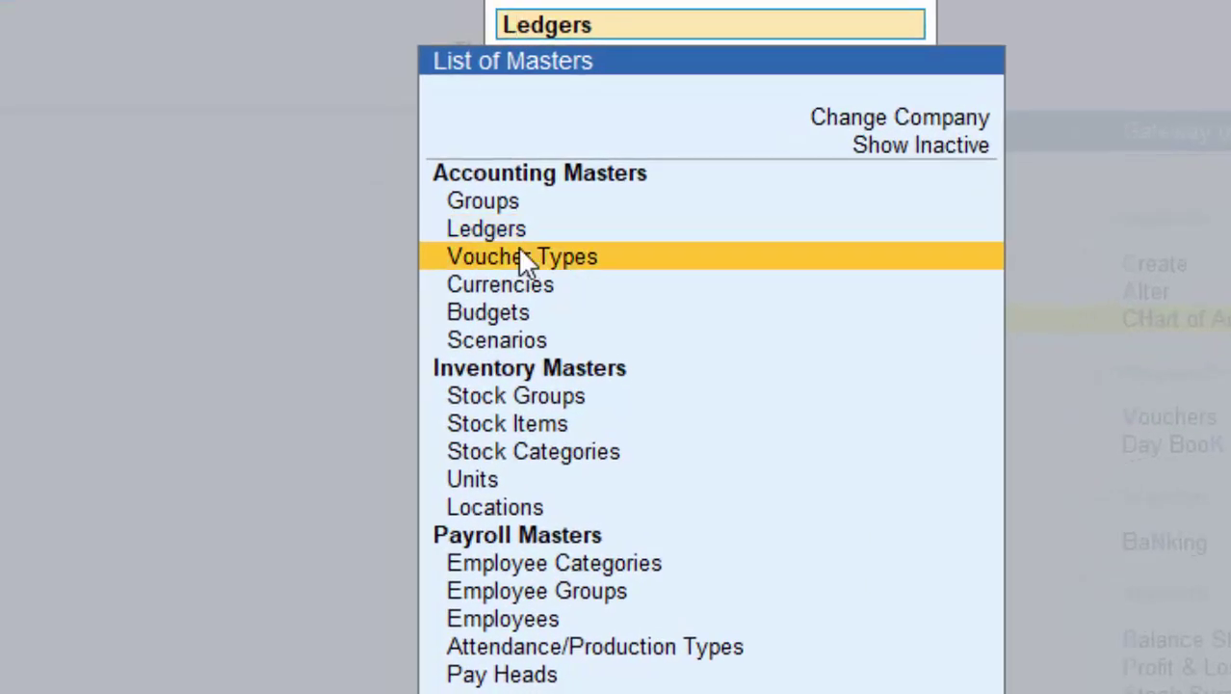
left_click(465, 291)
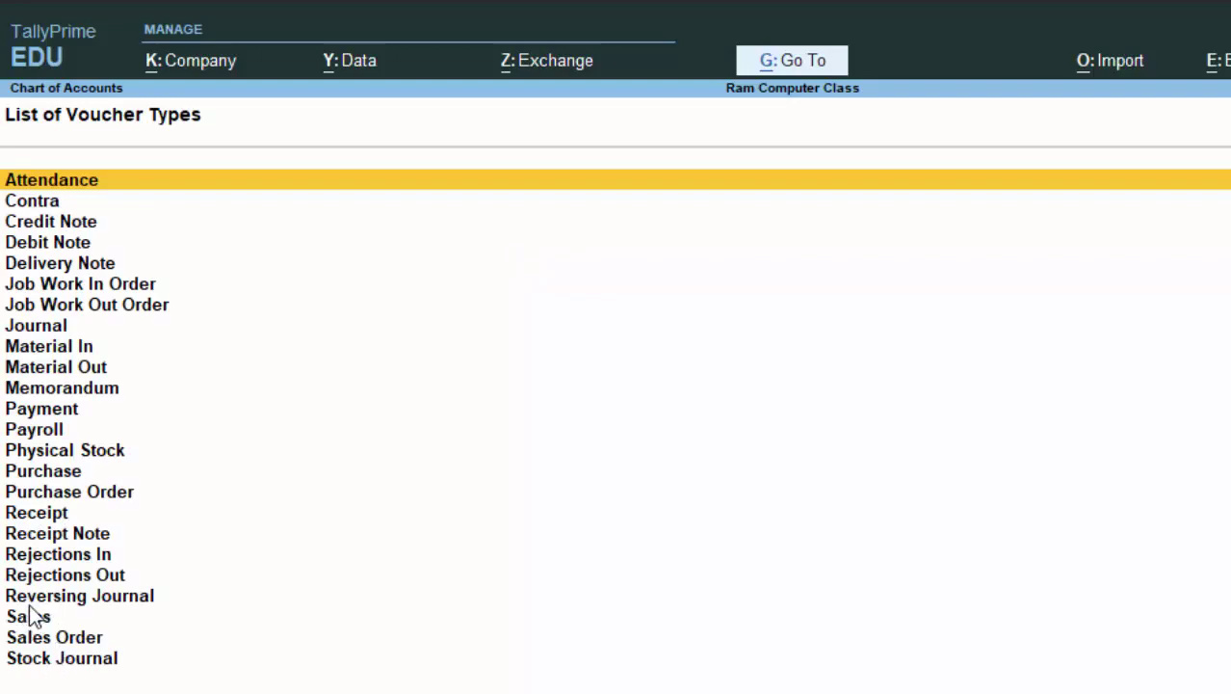
left_click(29, 604)
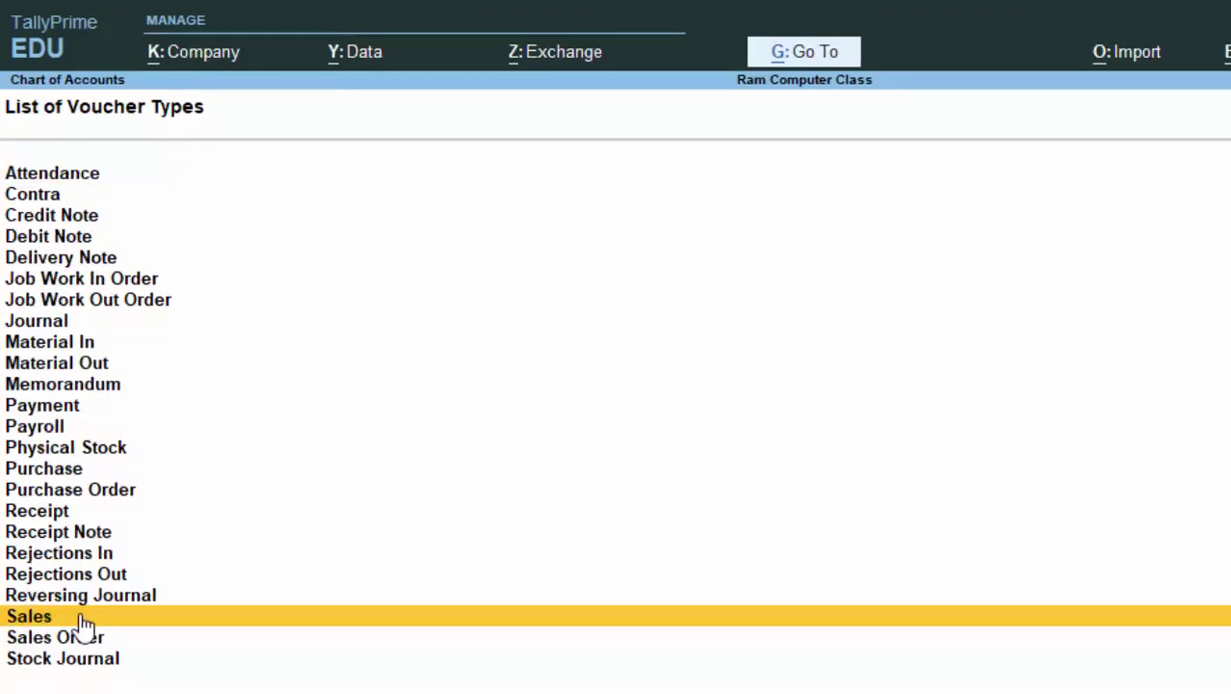
left_click(85, 621)
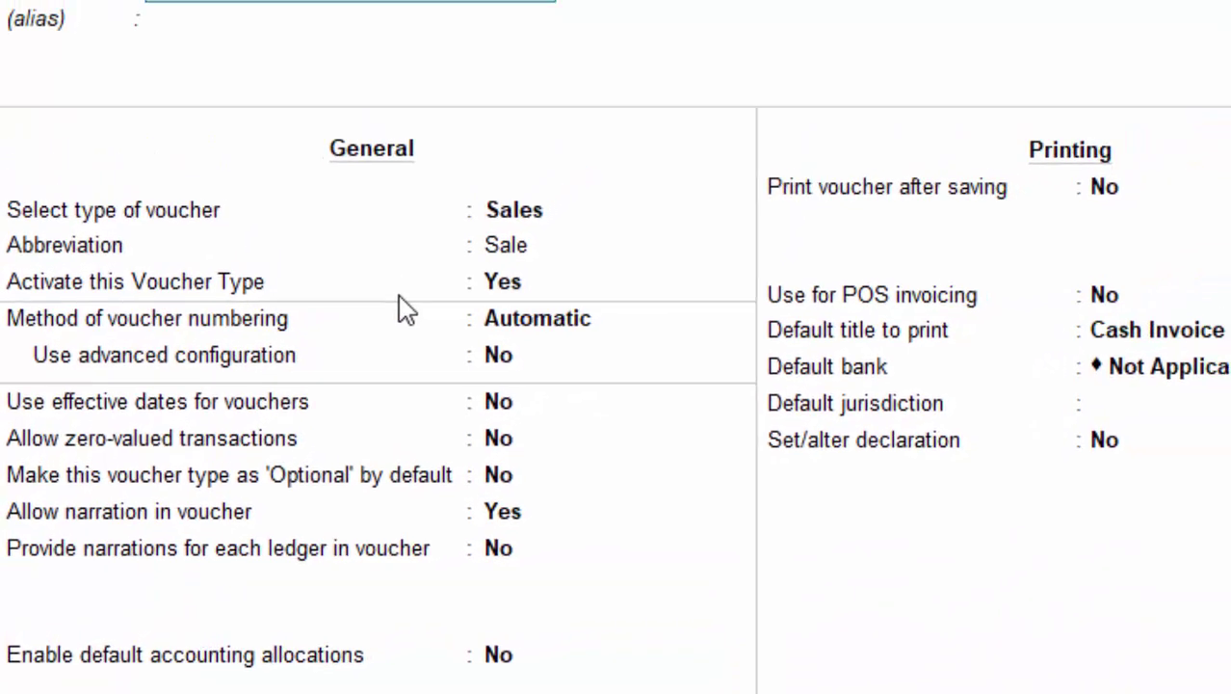
left_click(446, 383)
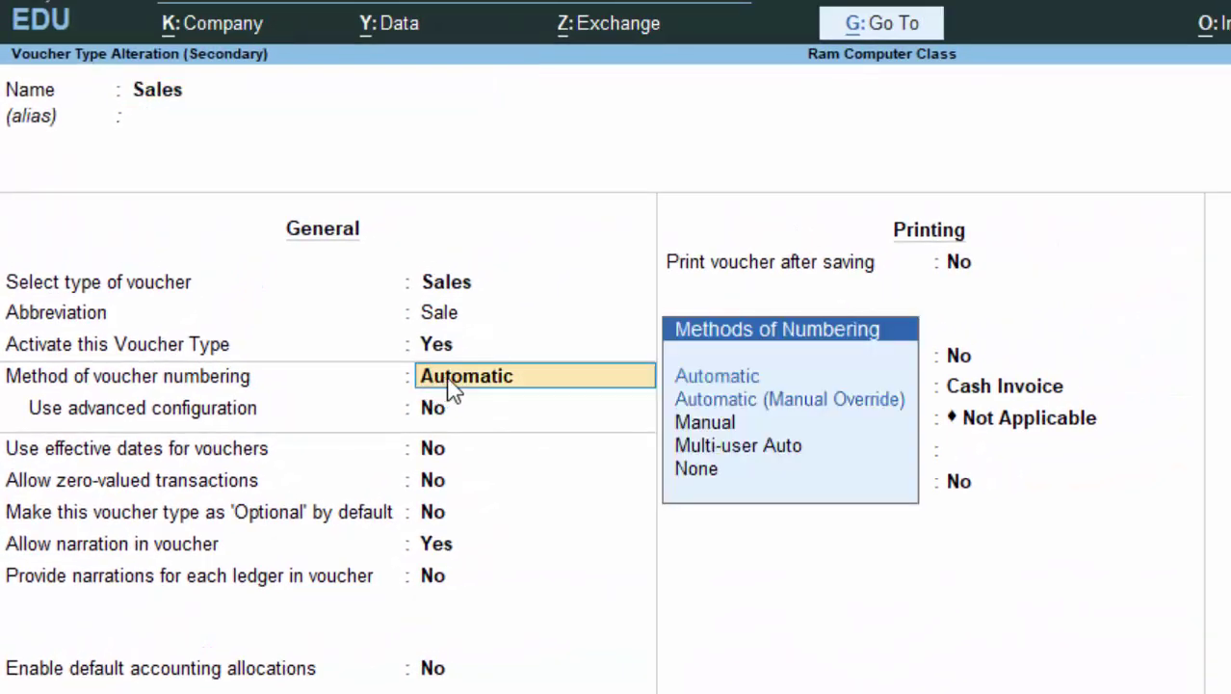
left_click(441, 410)
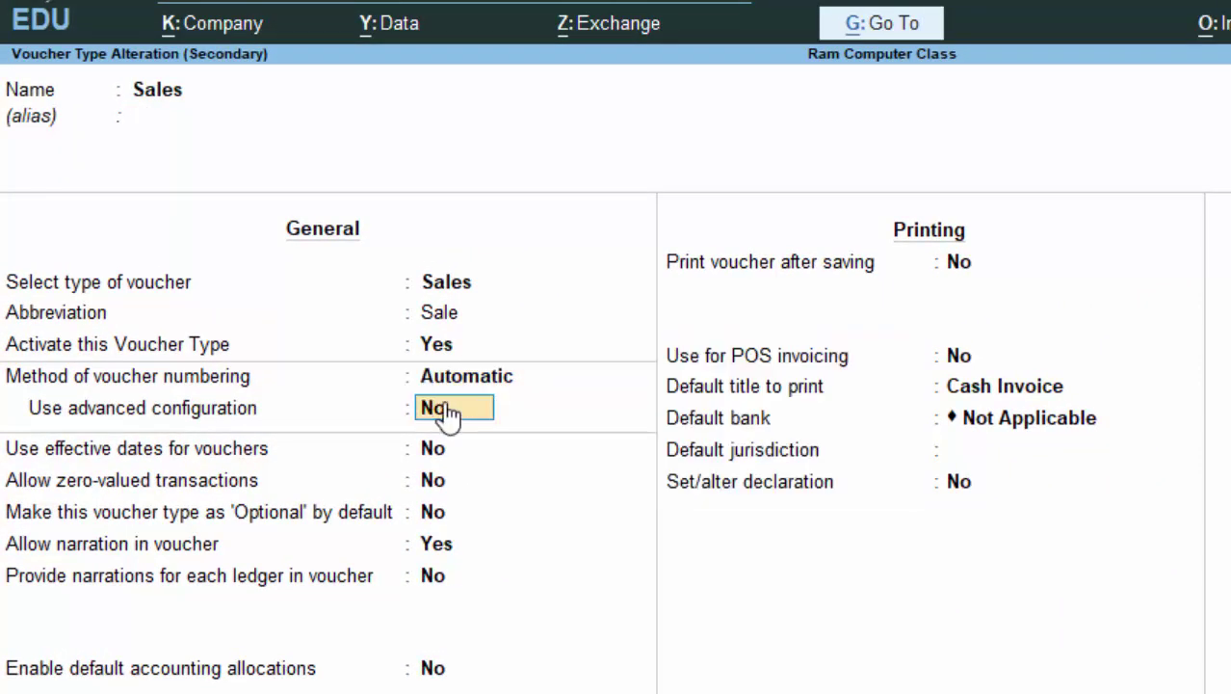
Set Sales numbering to start at 1, keep width 4, and set zero prefill to No
type("y")
key("Return")
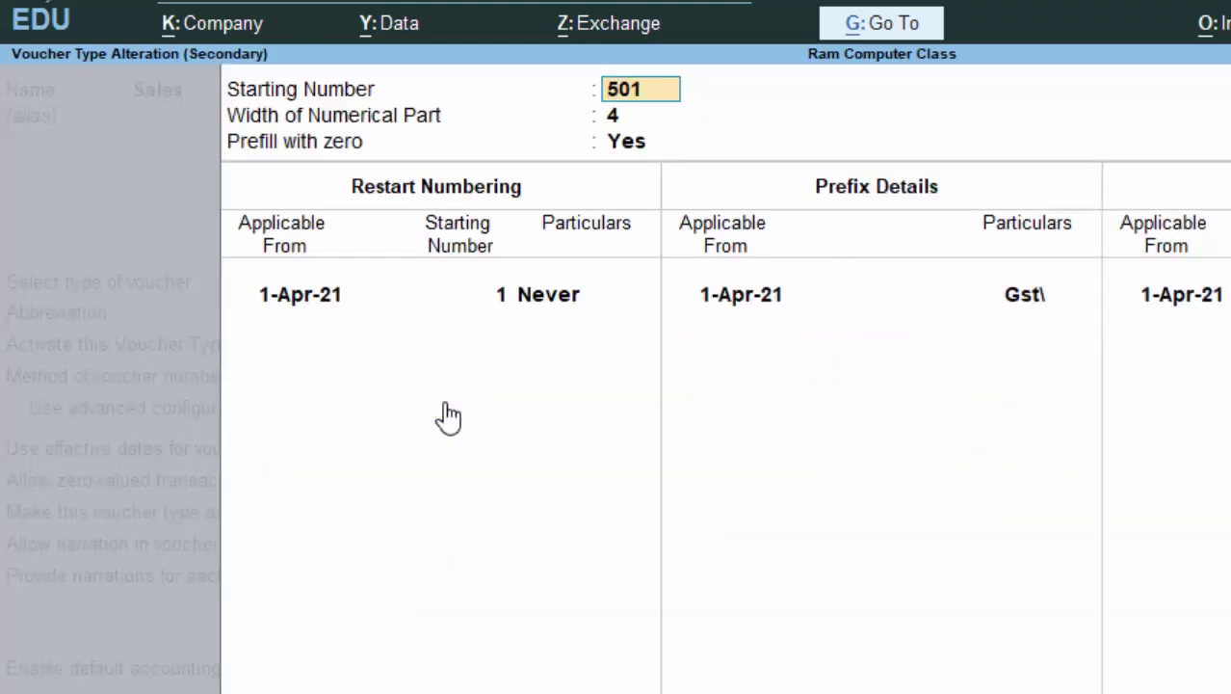
type("1")
key("Return")
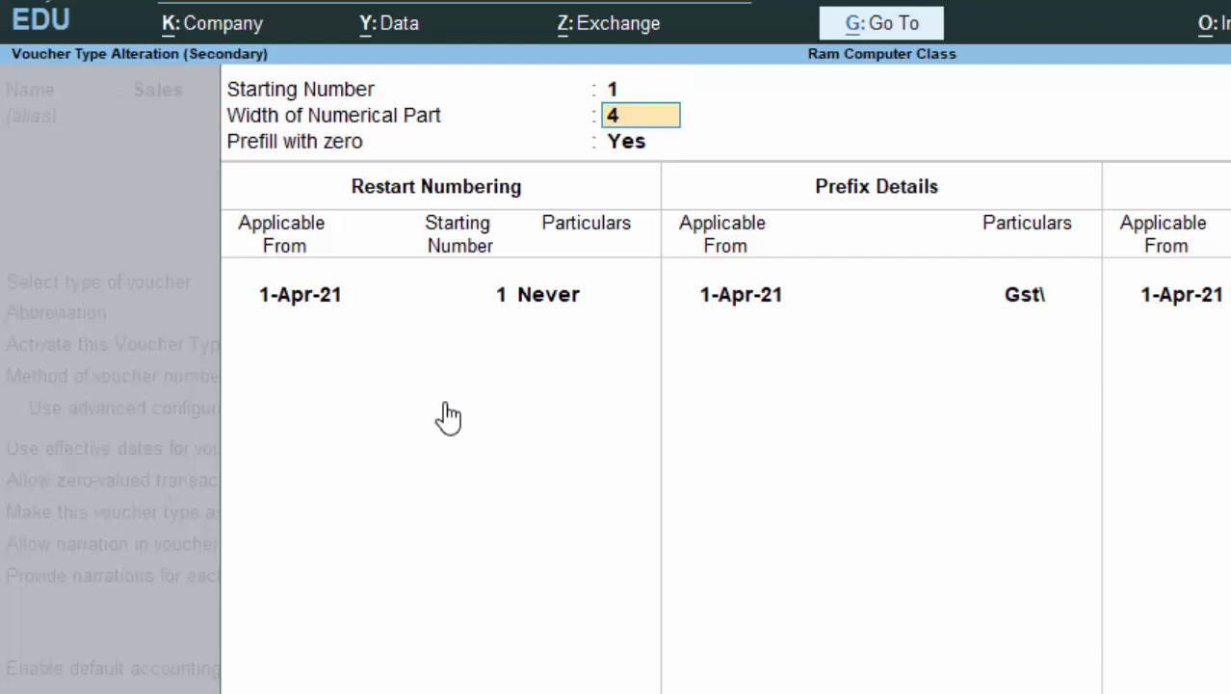
type("2")
key("BackSpace")
key("Return")
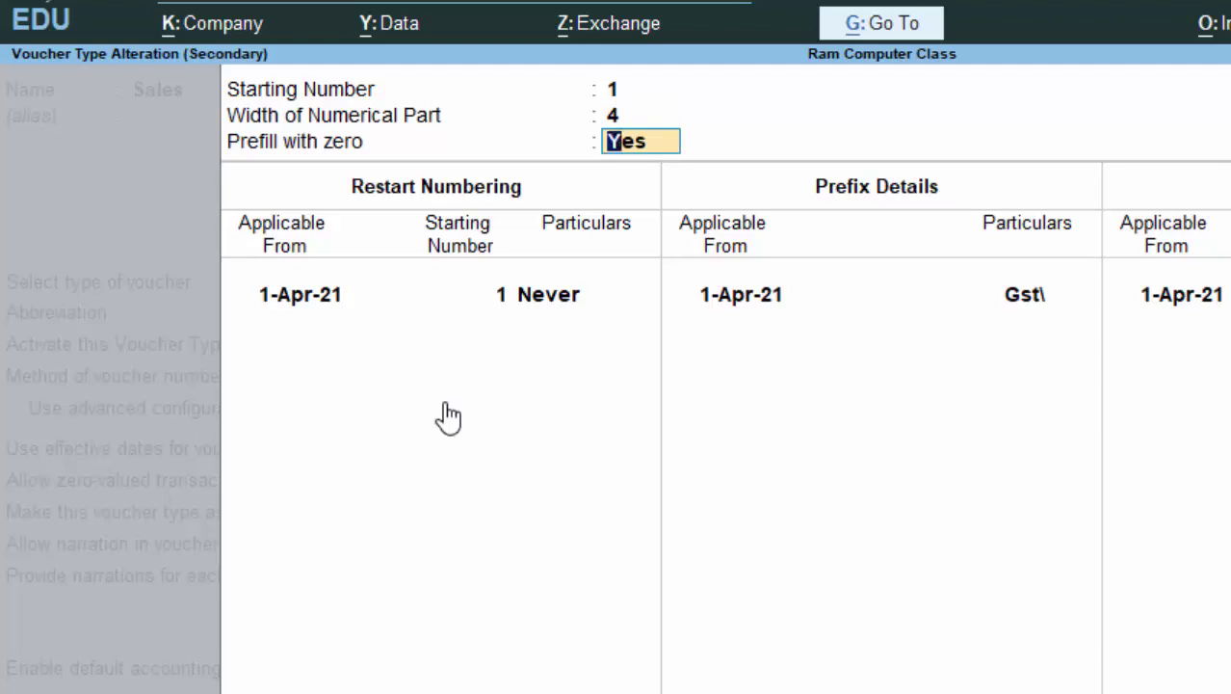
type("n")
key("Return")
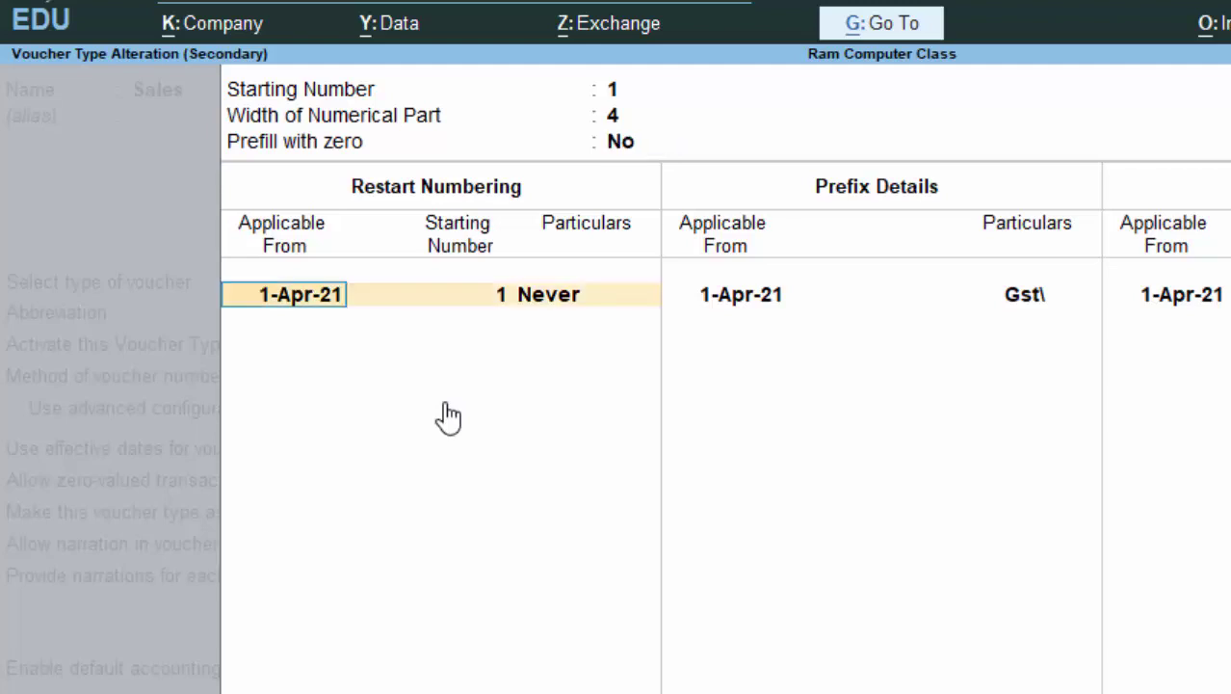
key("Return")
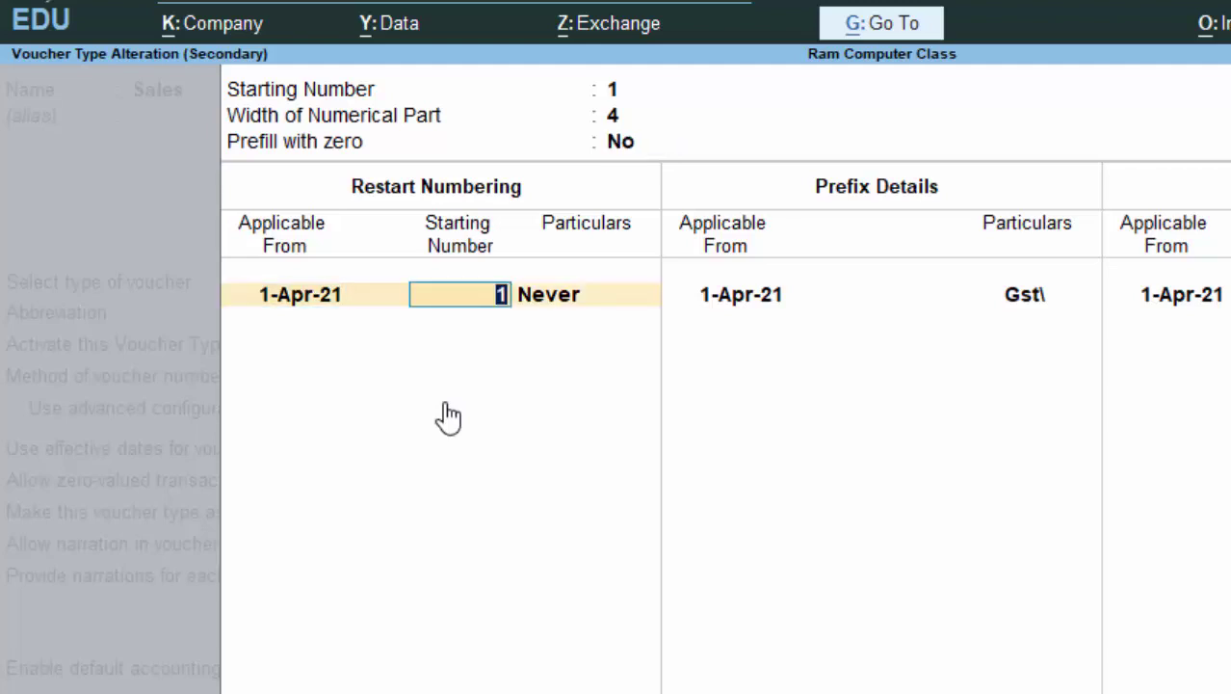
key("Return")
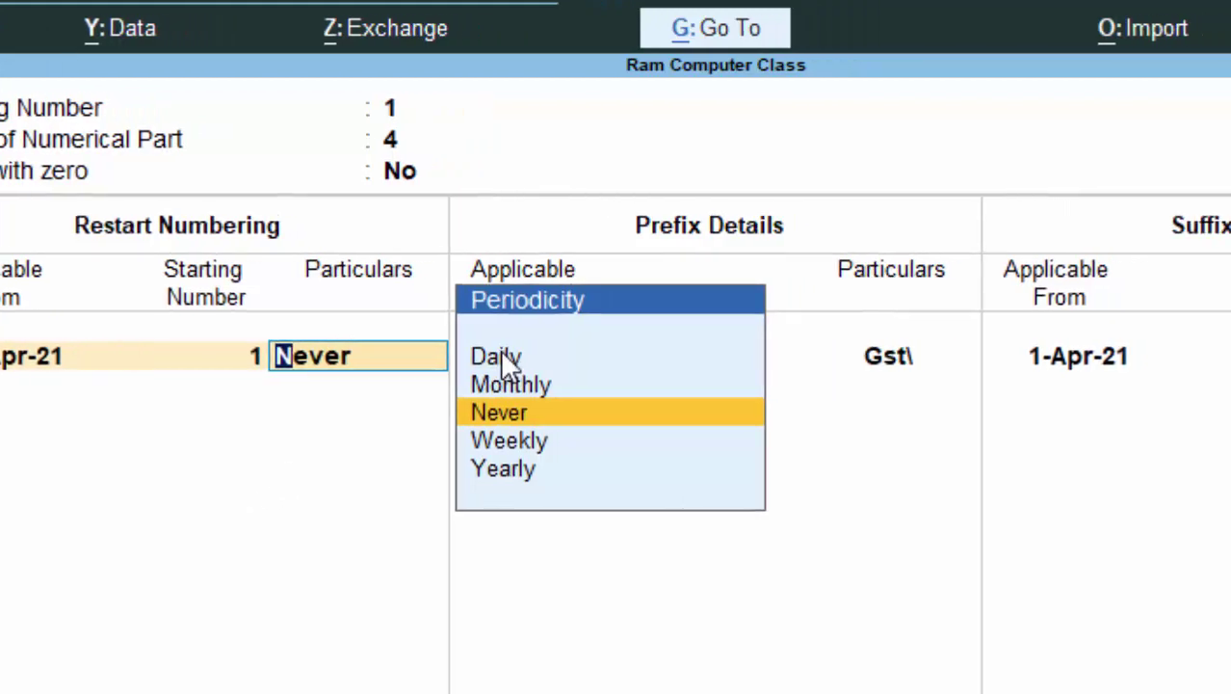
Make numbering restart daily with the Suraj Sir suffix, save Sales, and start a new voucher
left_click(501, 358)
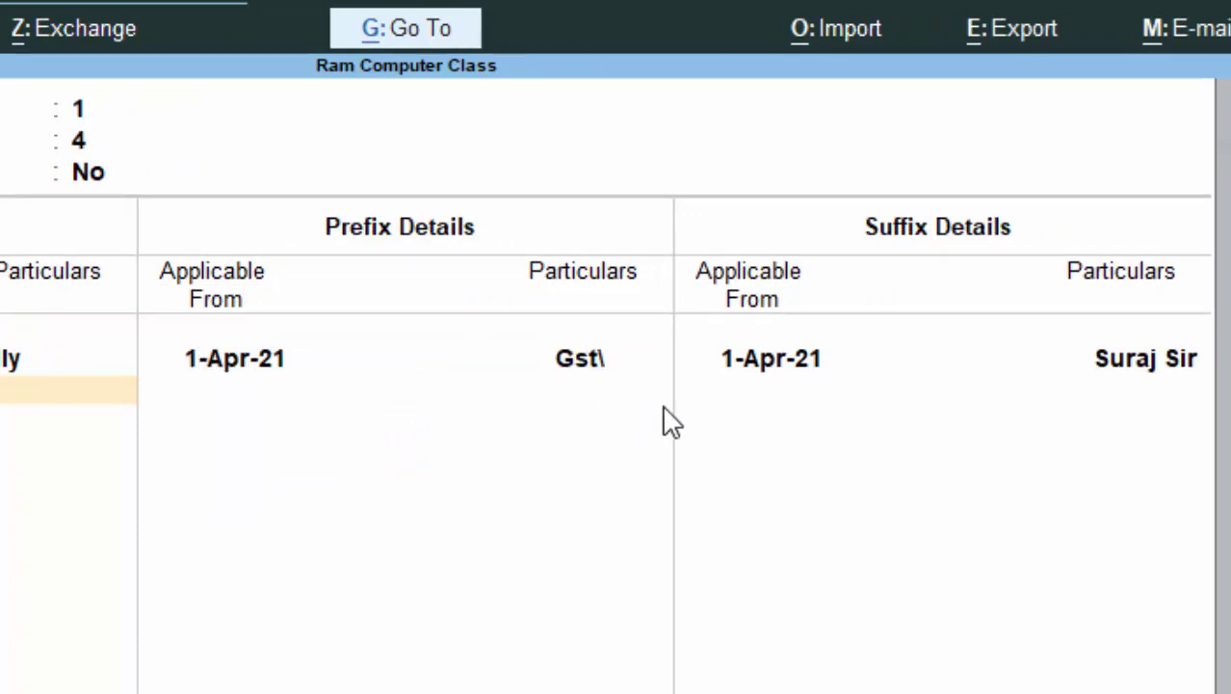
left_click(1135, 366)
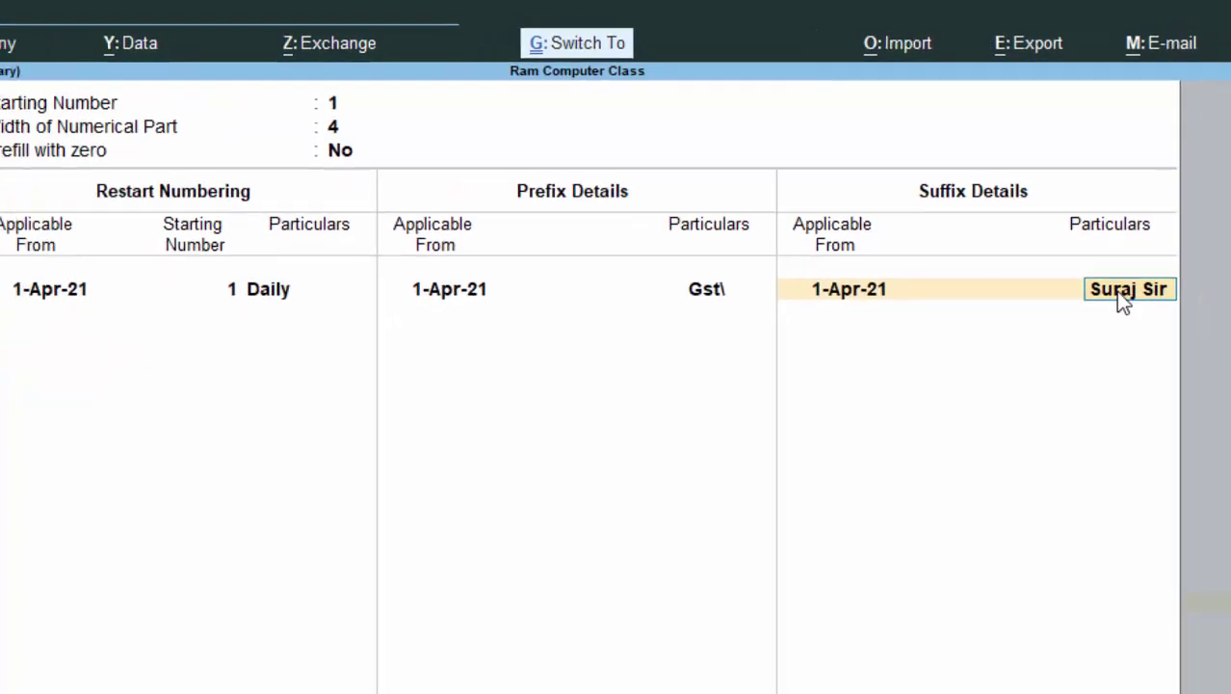
key("ctrl+a")
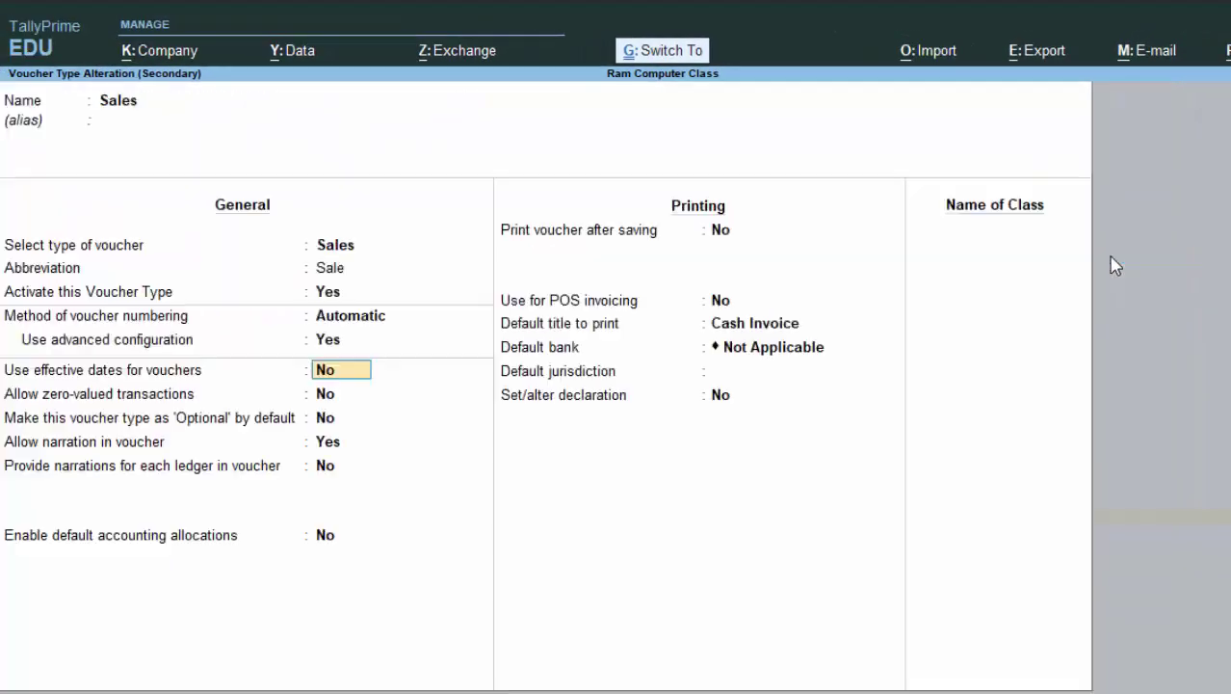
key("ctrl")
key("ctrl+a")
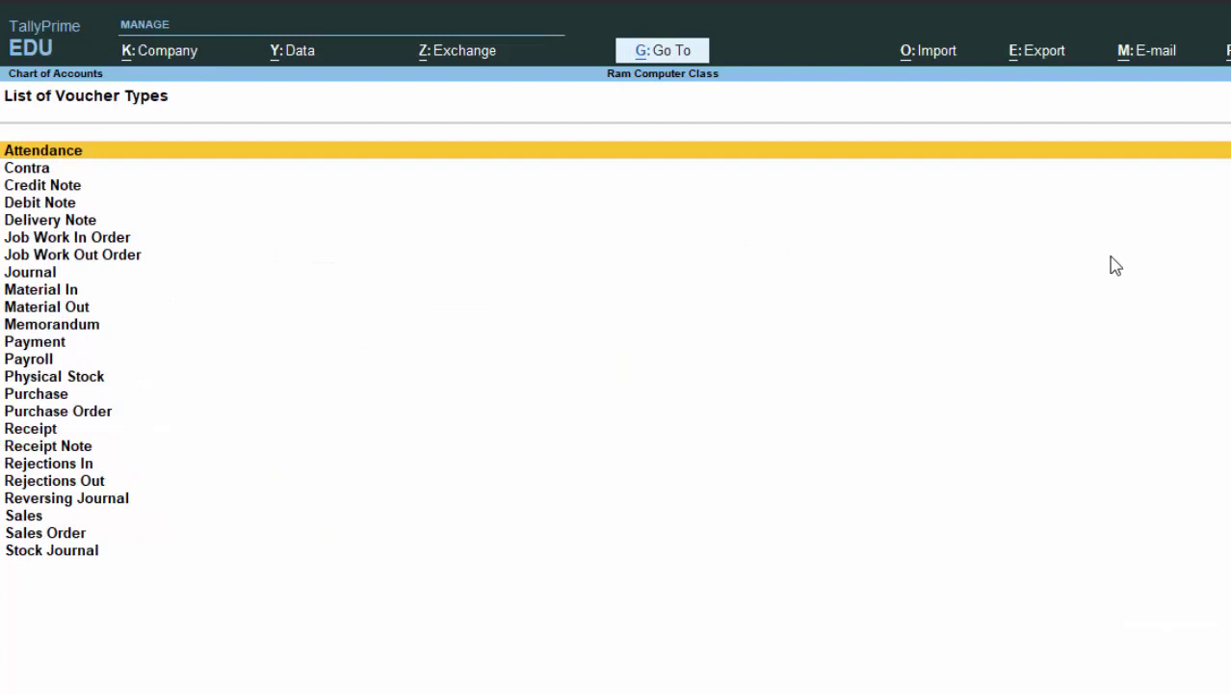
key("Escape")
key("Escape")
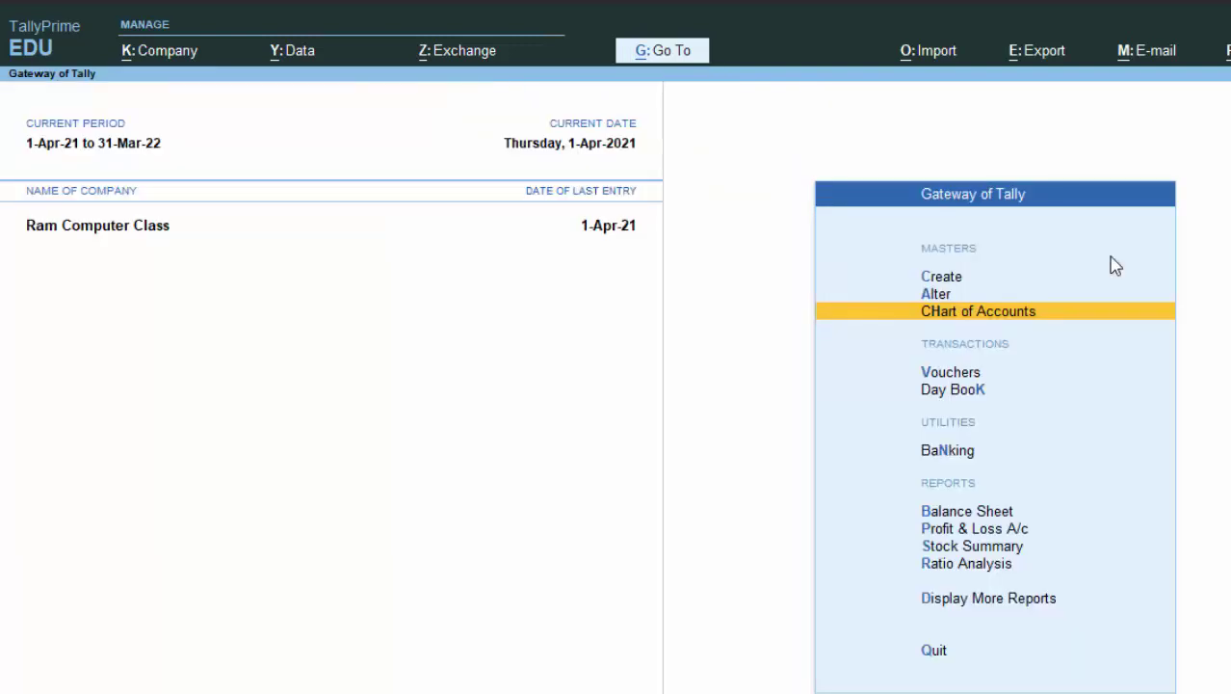
key("v")
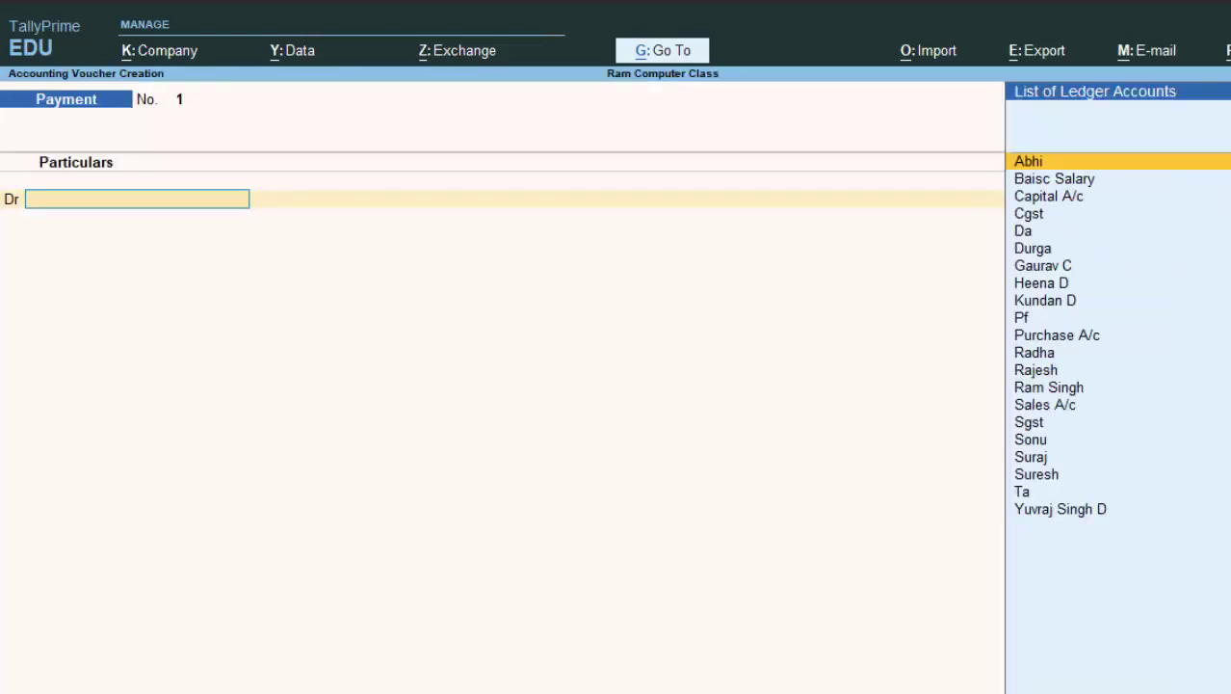
Switch to a Sales voucher with Cash as party and Regular GST registration
key("F8")
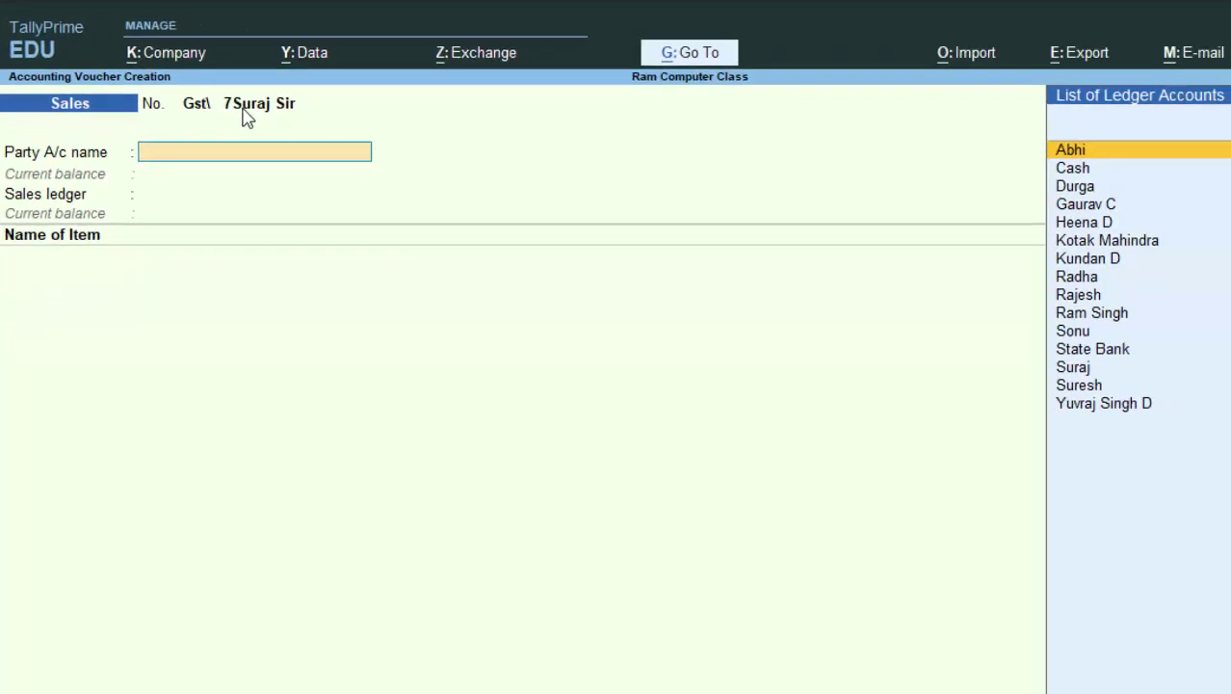
type("C")
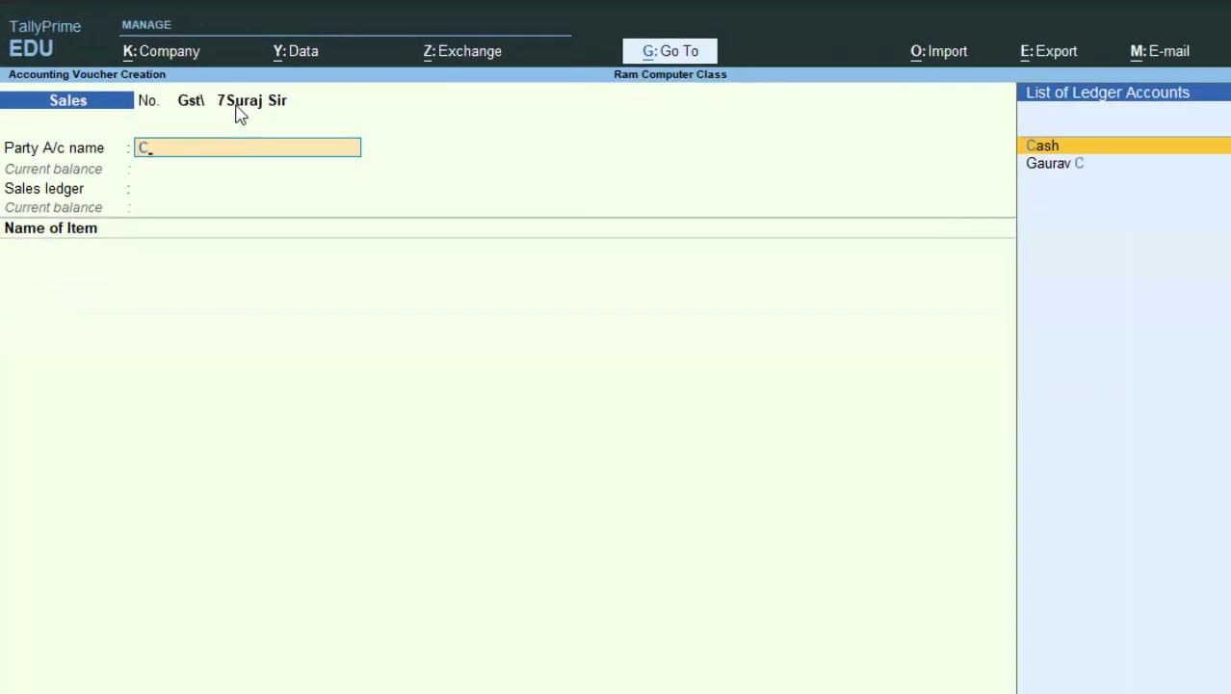
key("Return")
key("Return")
key("Return")
key("Return")
key("Return")
key("Return")
key("Return")
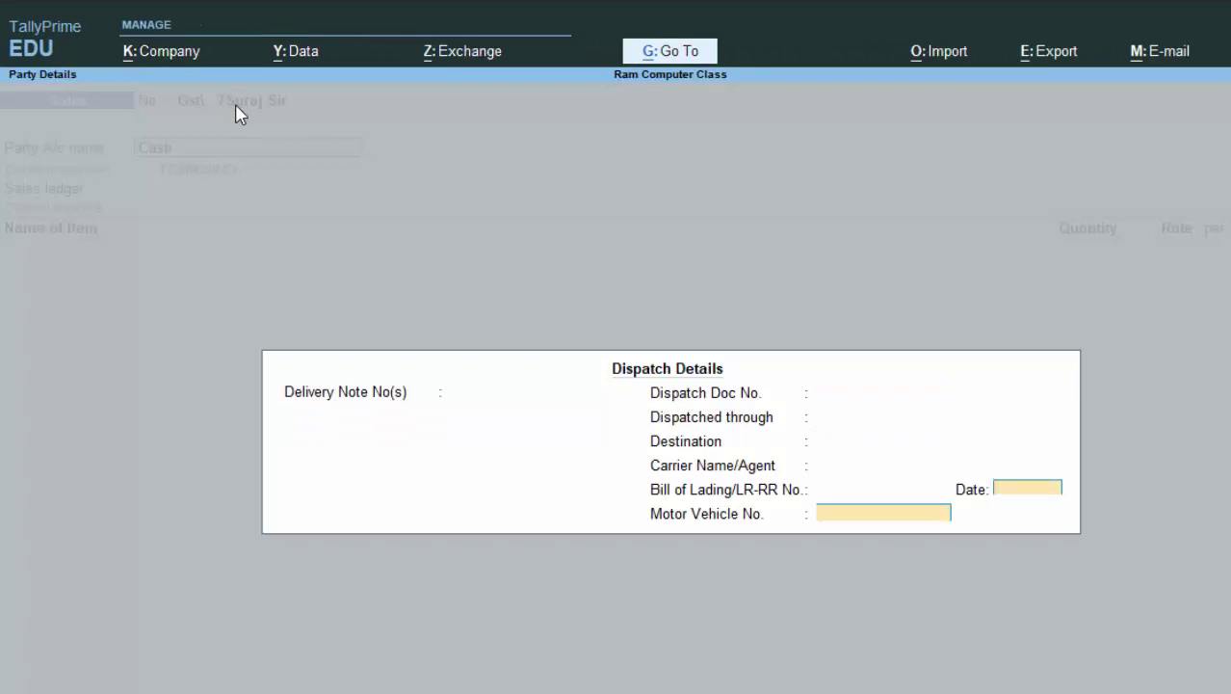
key("Return")
key("Return")
key("Return")
key("Return")
key("Return")
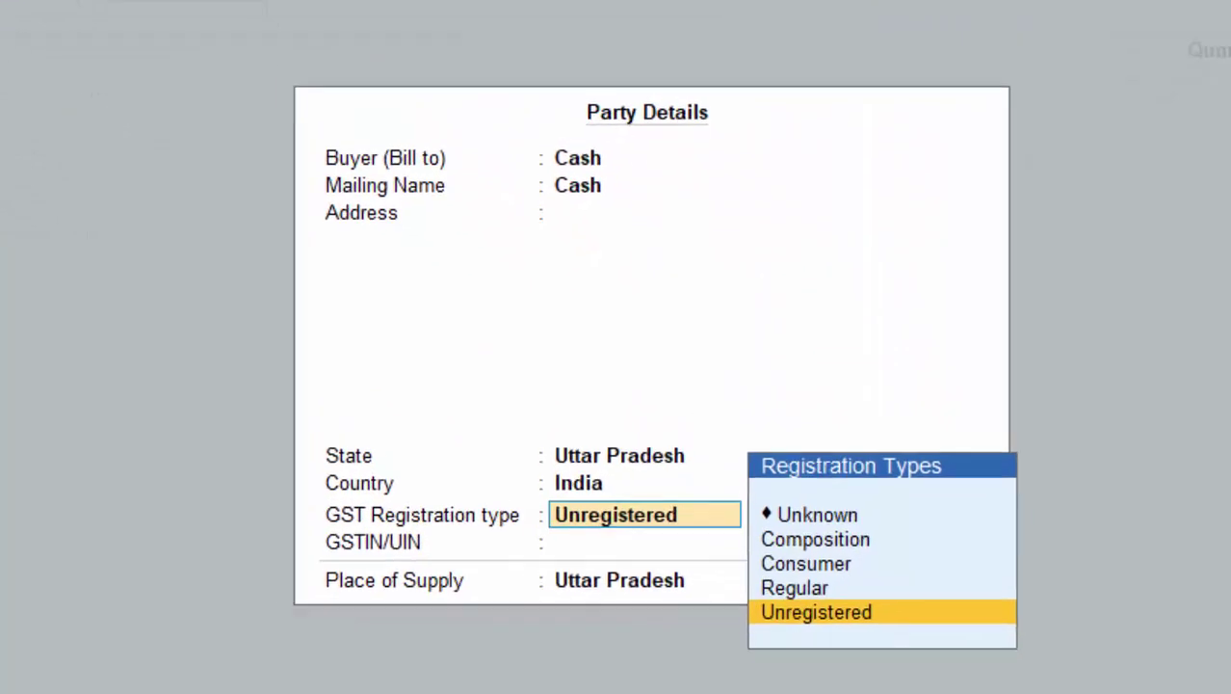
key("Up")
key("Return")
key("Return")
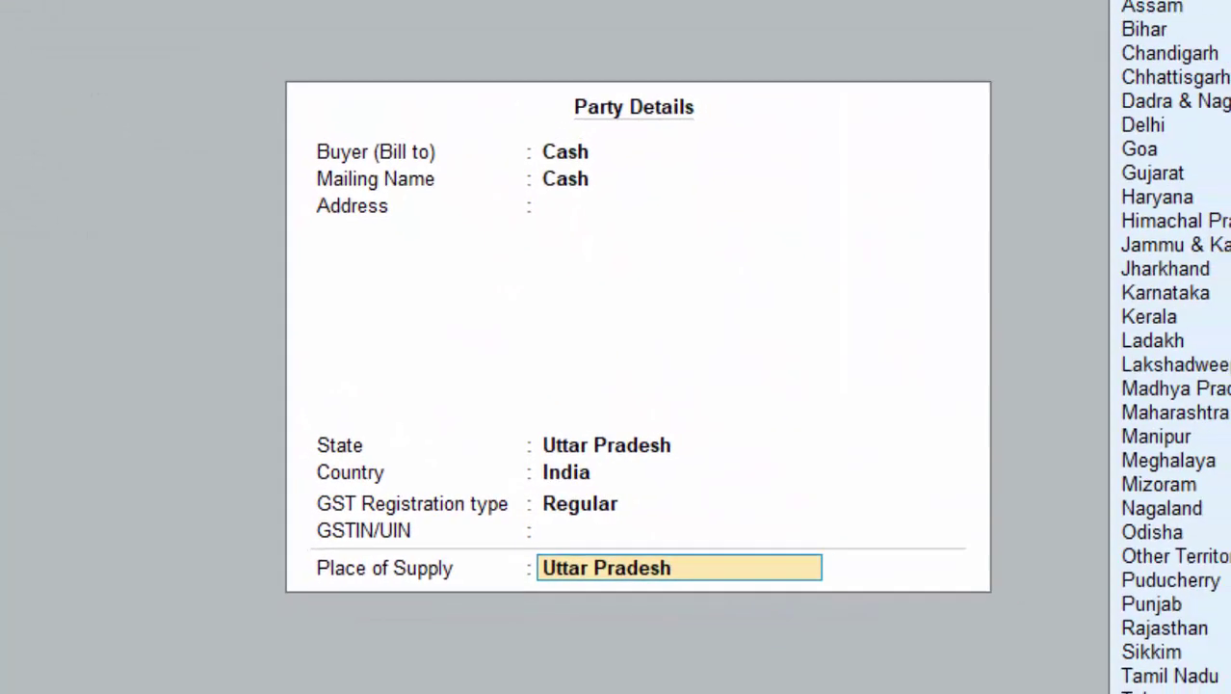
key("Return")
Accept Uttar Pradesh, sell 1 Keyboard at 220.00, save voucher Gst\ 7Suraj Sir, and exit
key("Return")
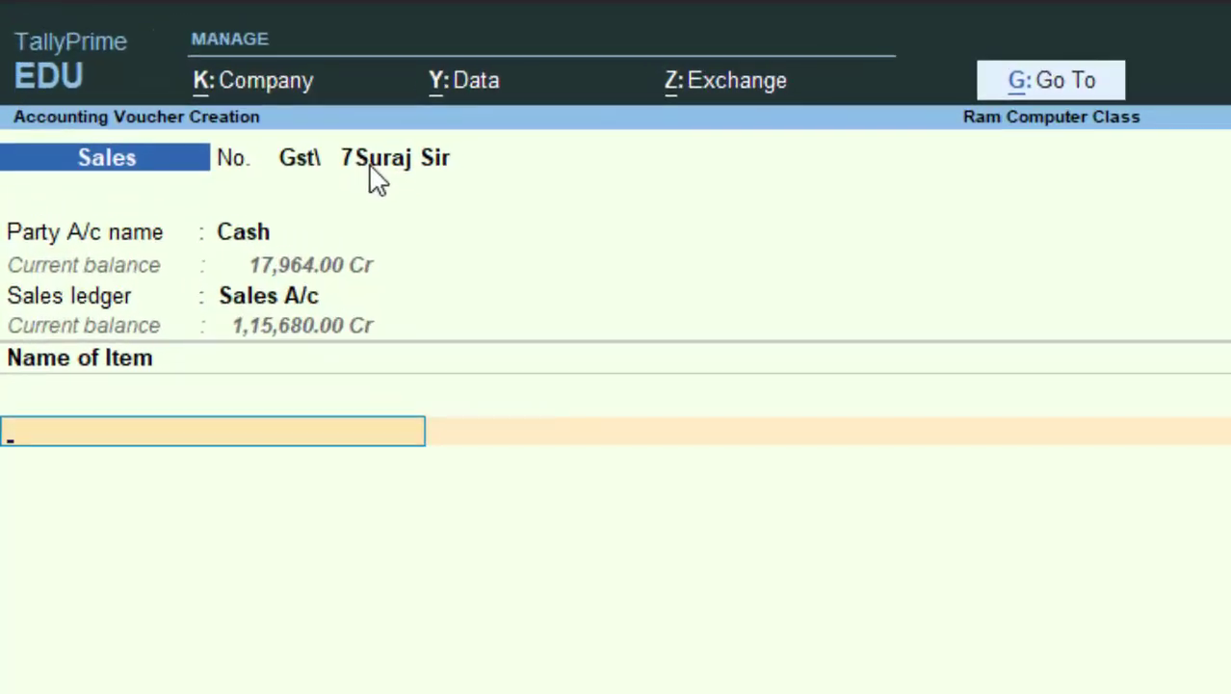
type("k")
key("Return")
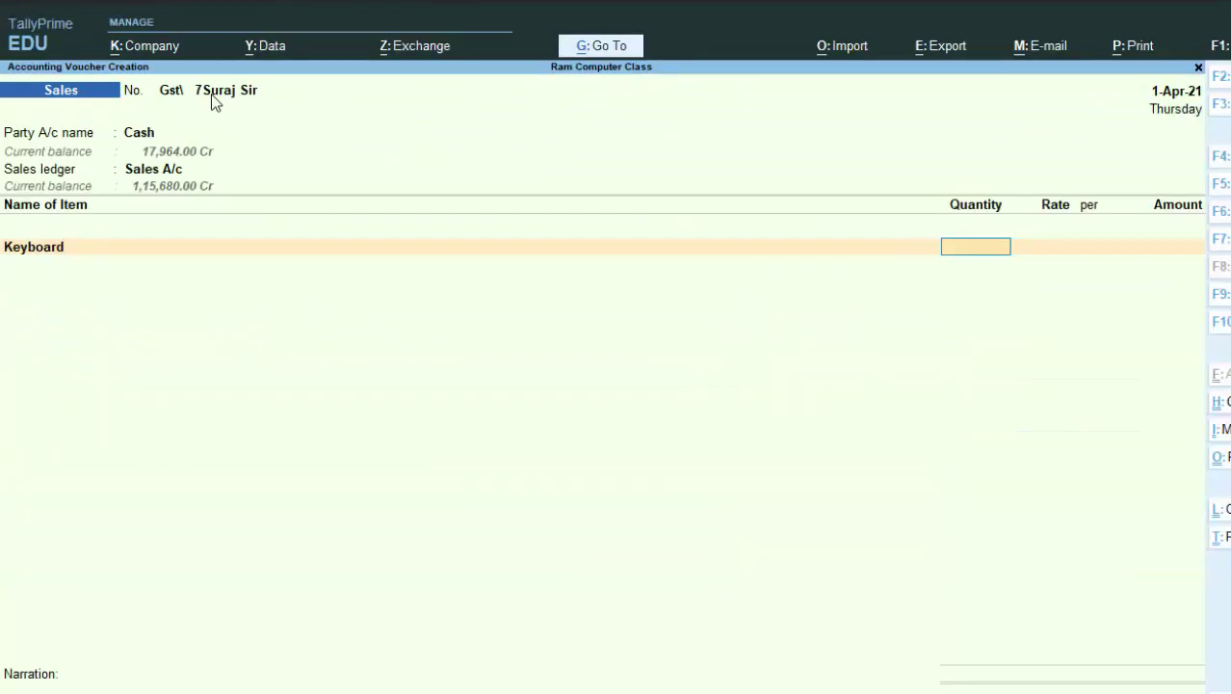
type("1")
key("Return")
key("Return")
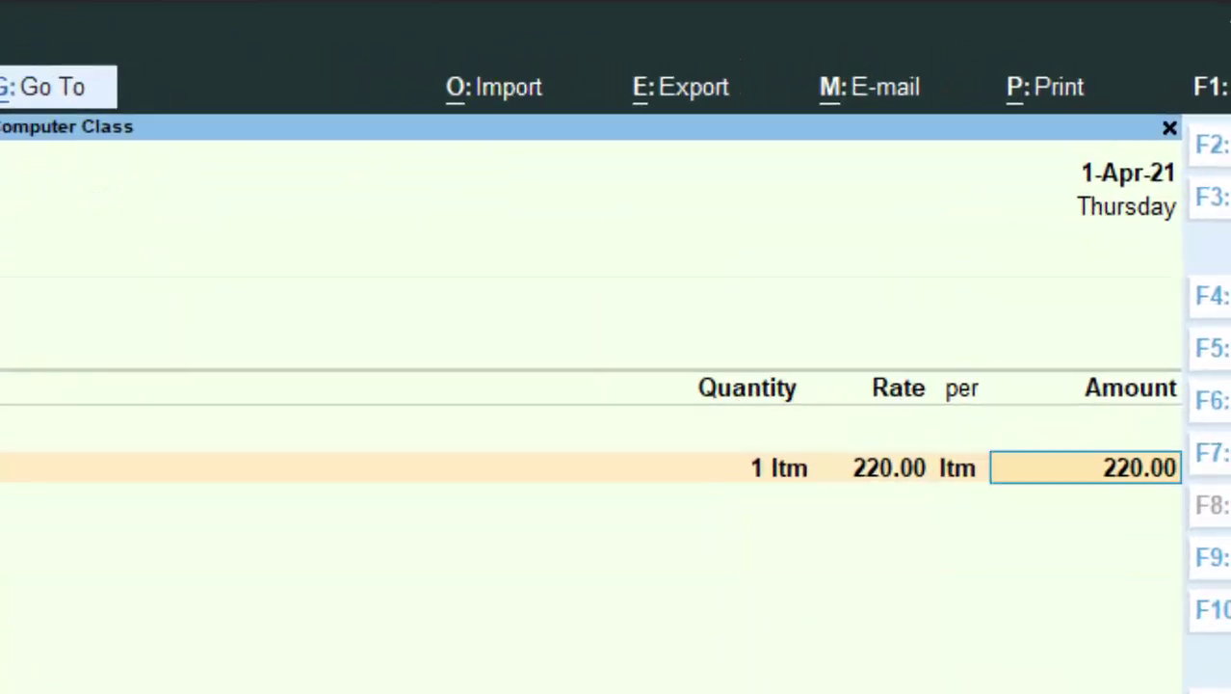
key("Return")
key("Return")
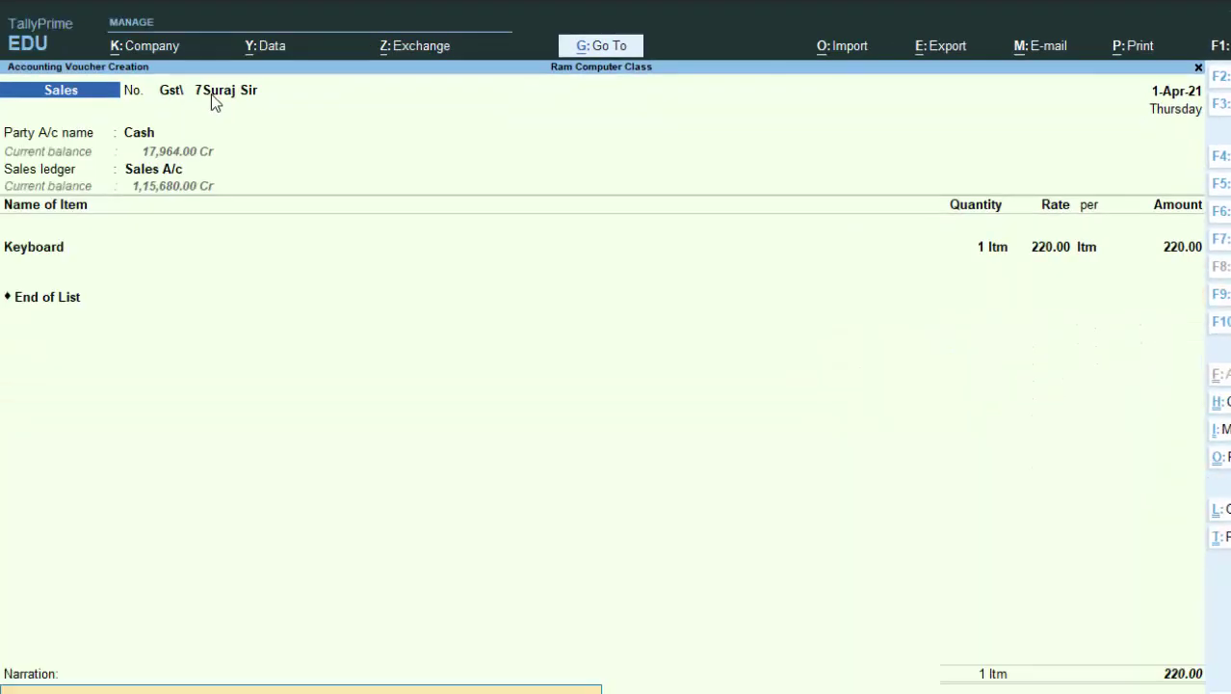
key("Return")
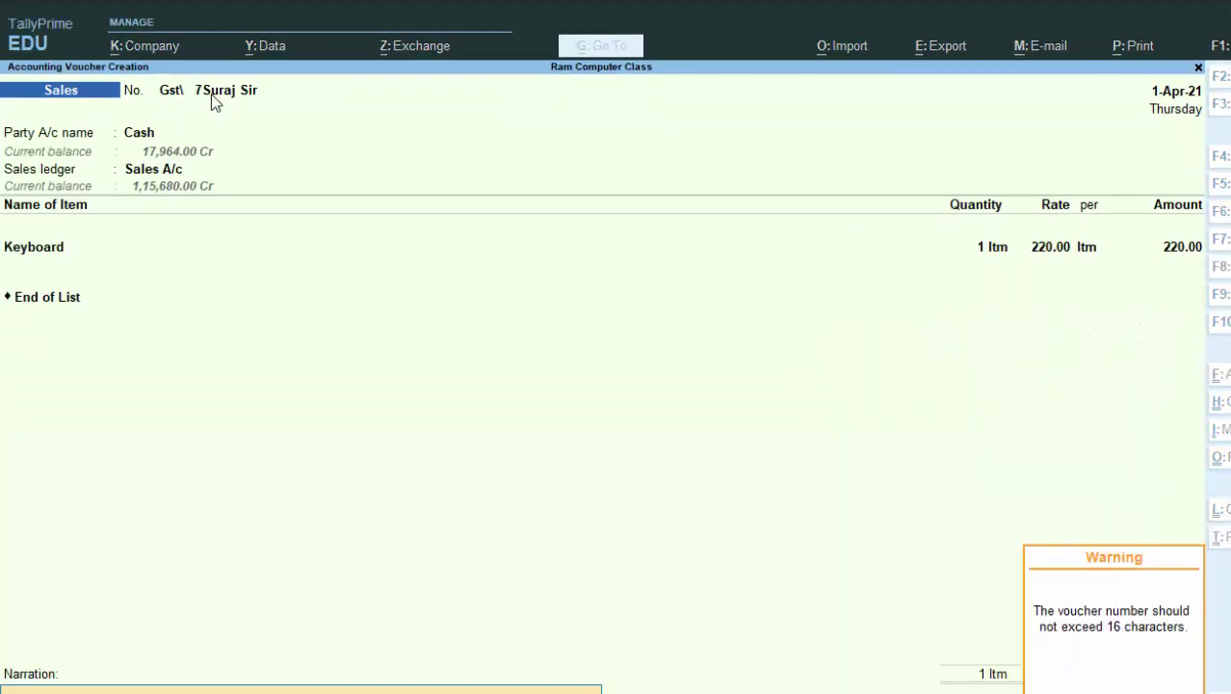
key("Return")
key("Return")
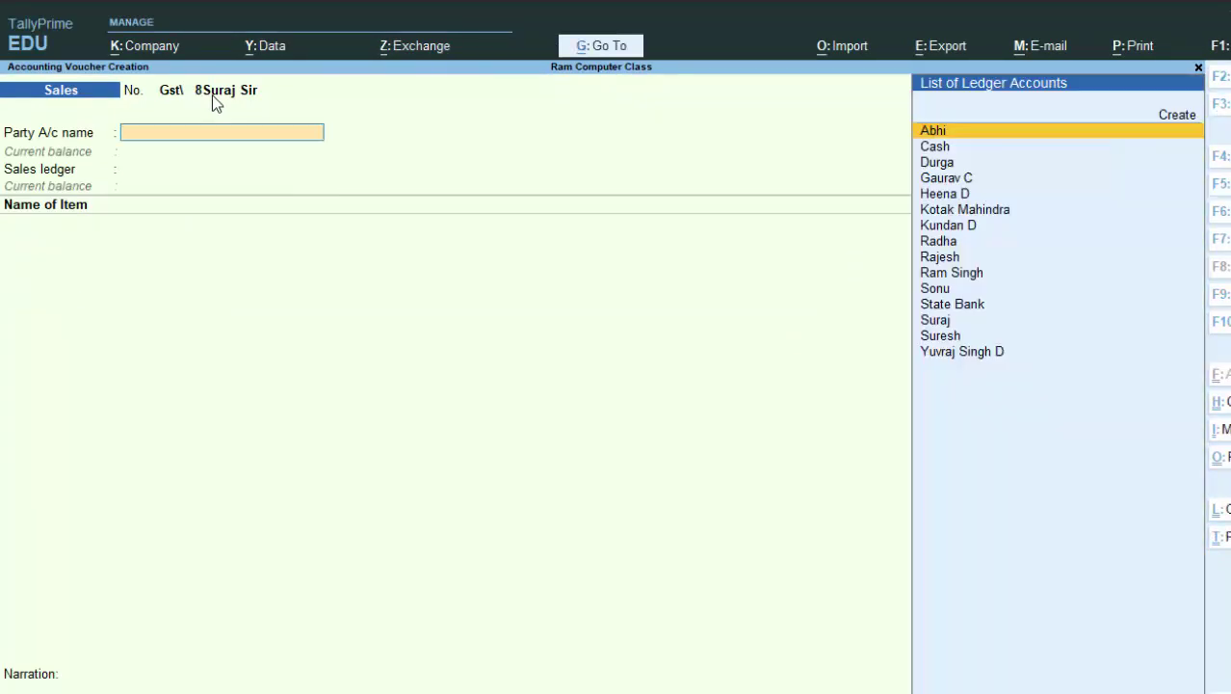
key("Escape")
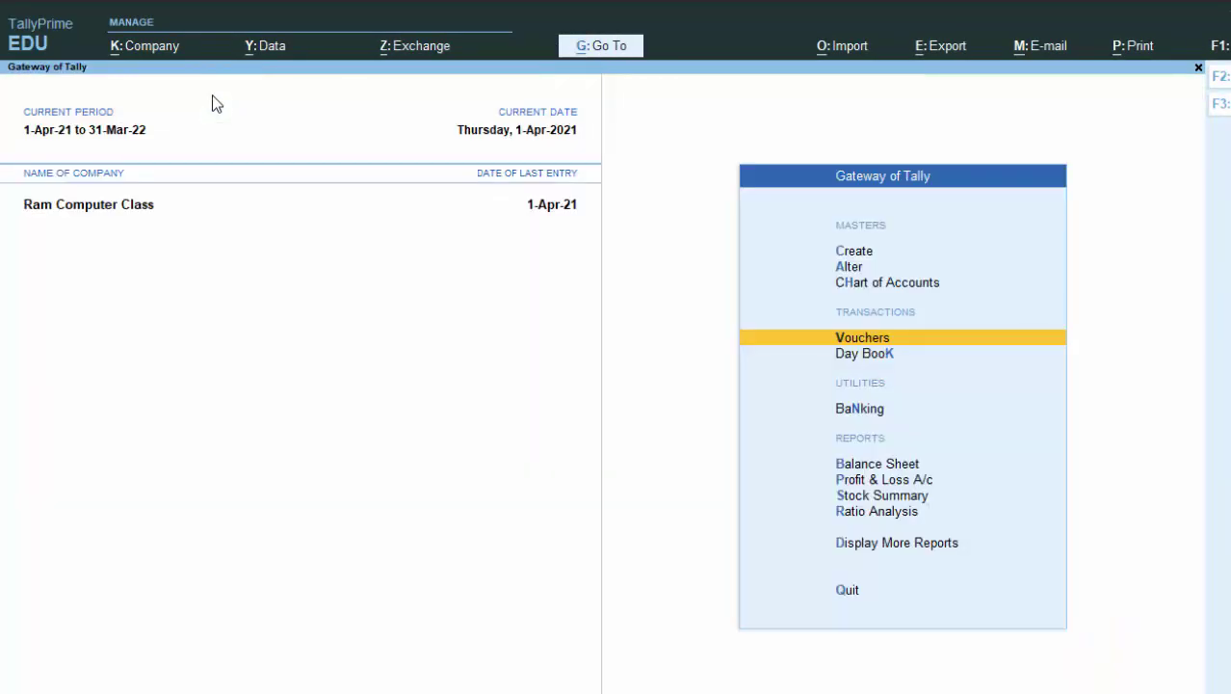
Open the Keyboard cash sale from the Day Book for alteration
key("d")
key("d")
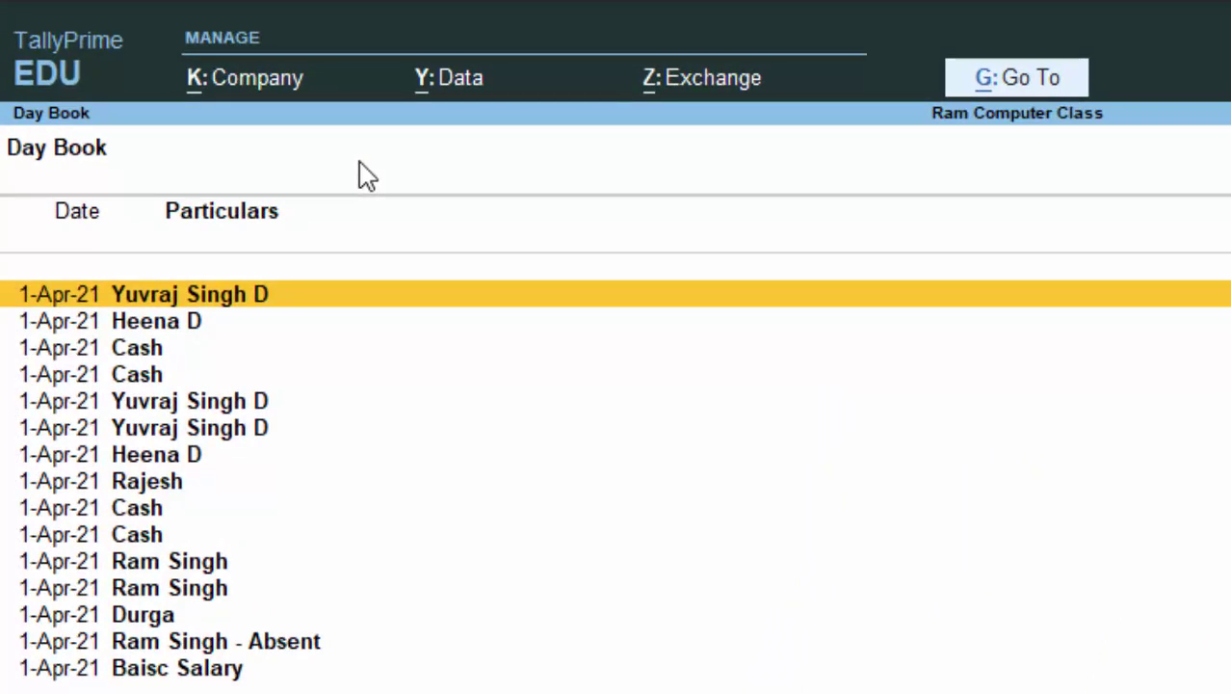
key("Down")
key("Down")
key("Down")
key("Down")
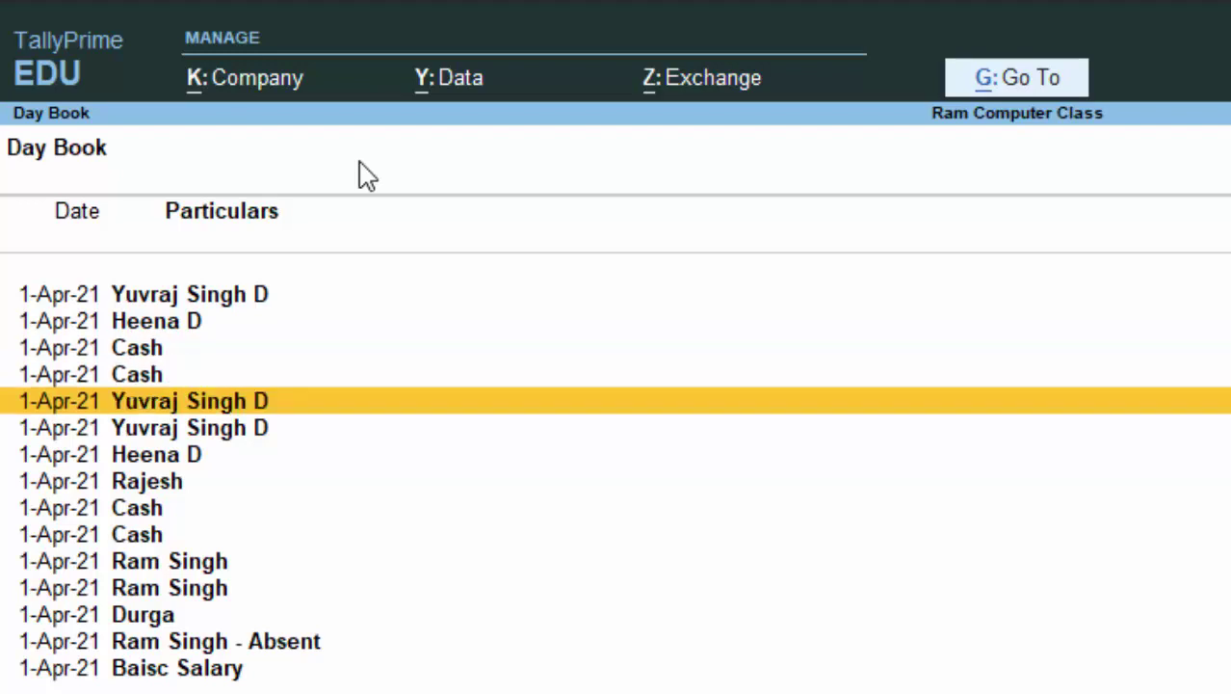
key("Down")
key("Down")
key("Down")
key("Down")
key("Return")
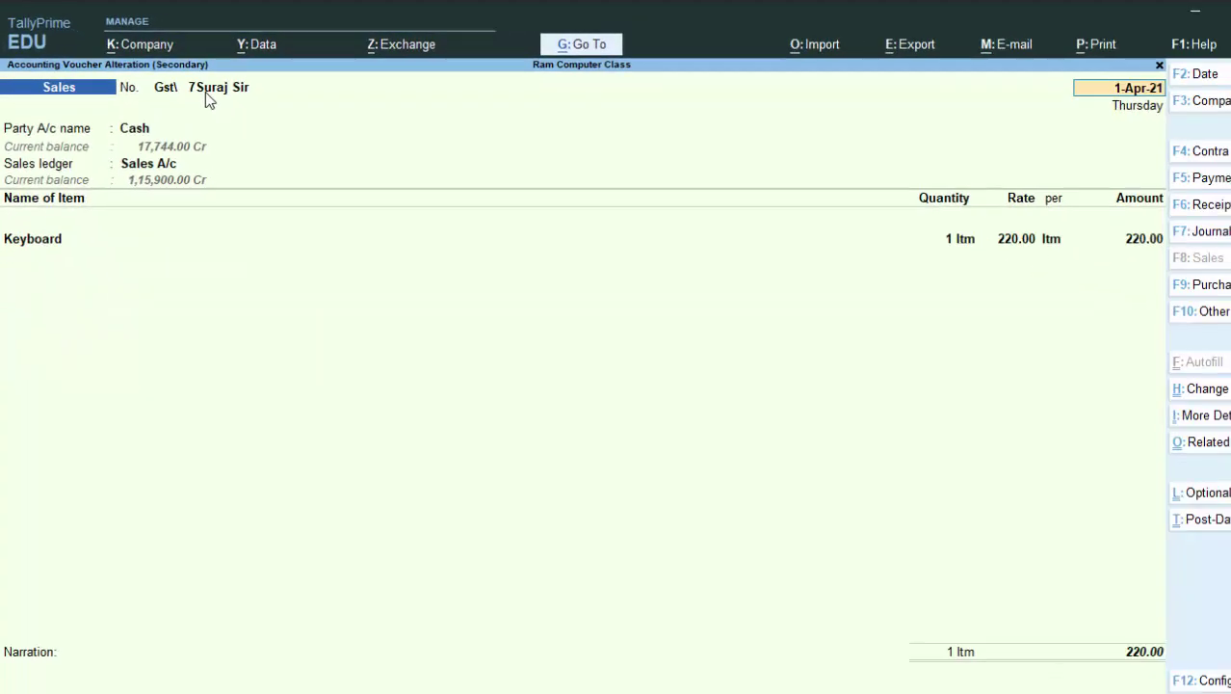
Preview the current voucher's Cash Invoice, zoomed in to read number Gst\ 7Suraj Sir
key("alt+p")
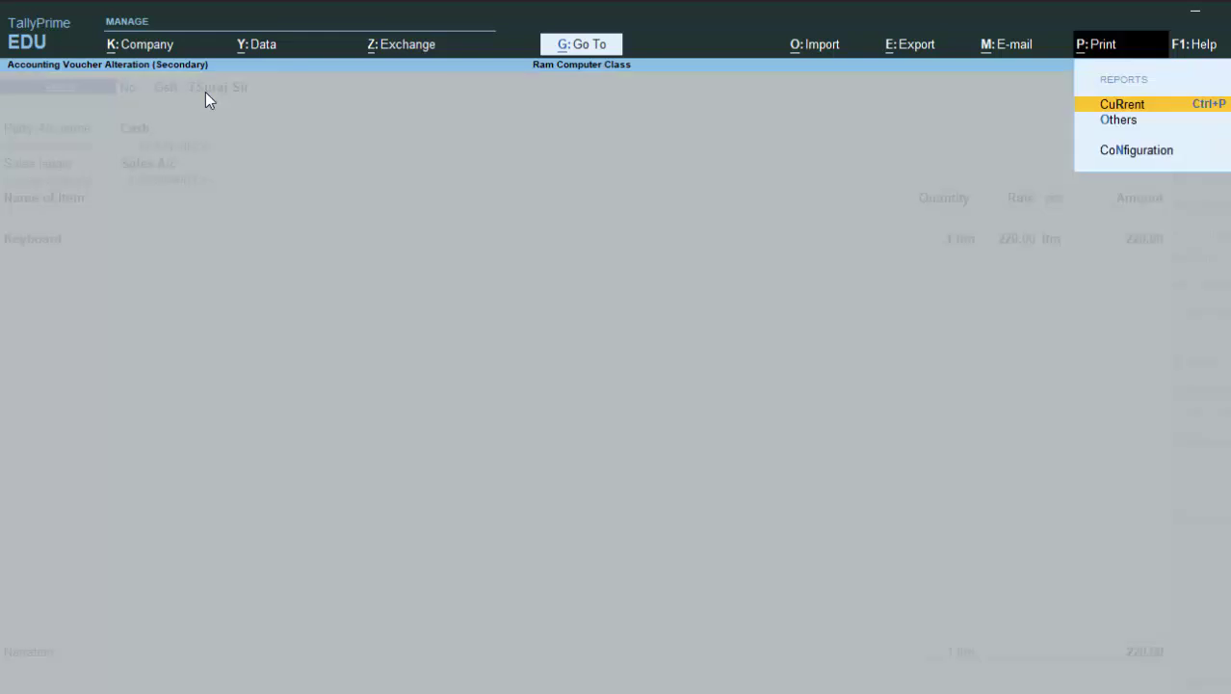
key("Return")
key("Return")
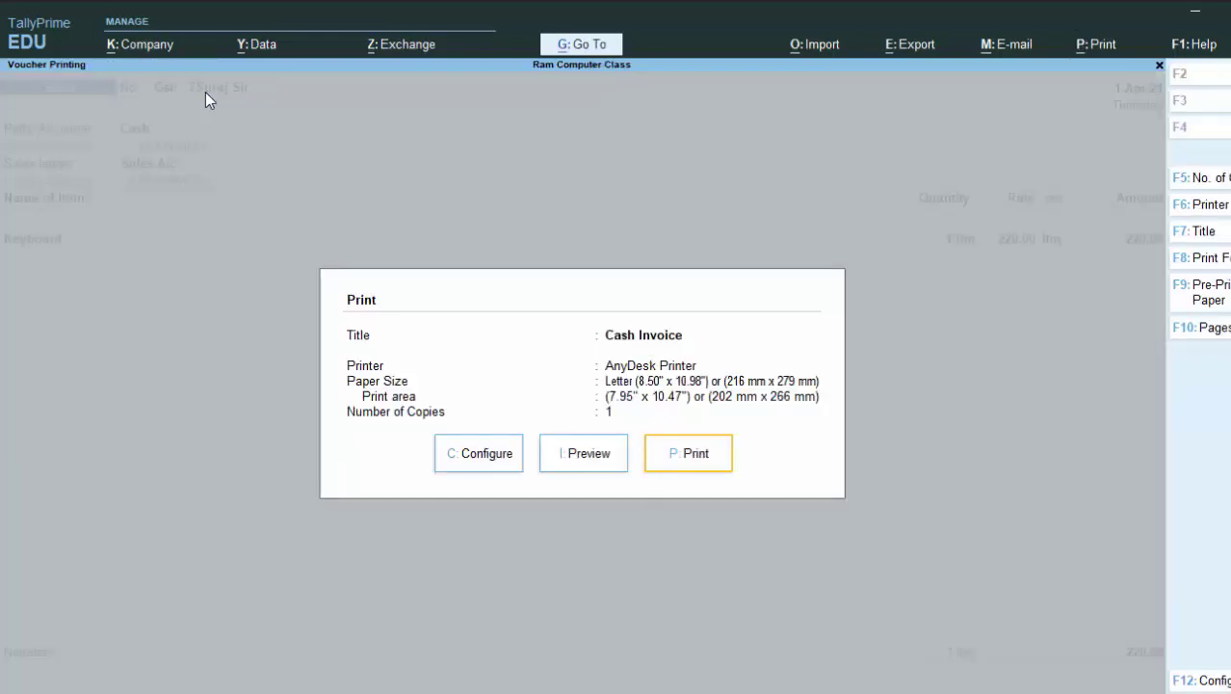
key("i")
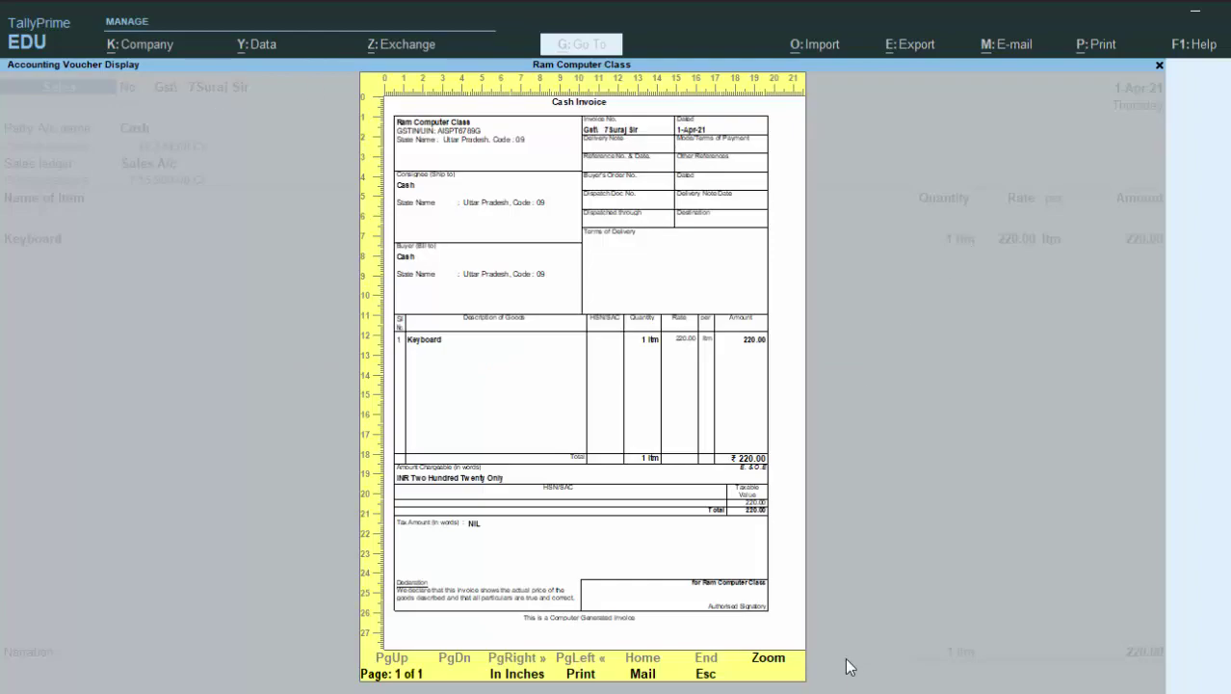
left_click(768, 662)
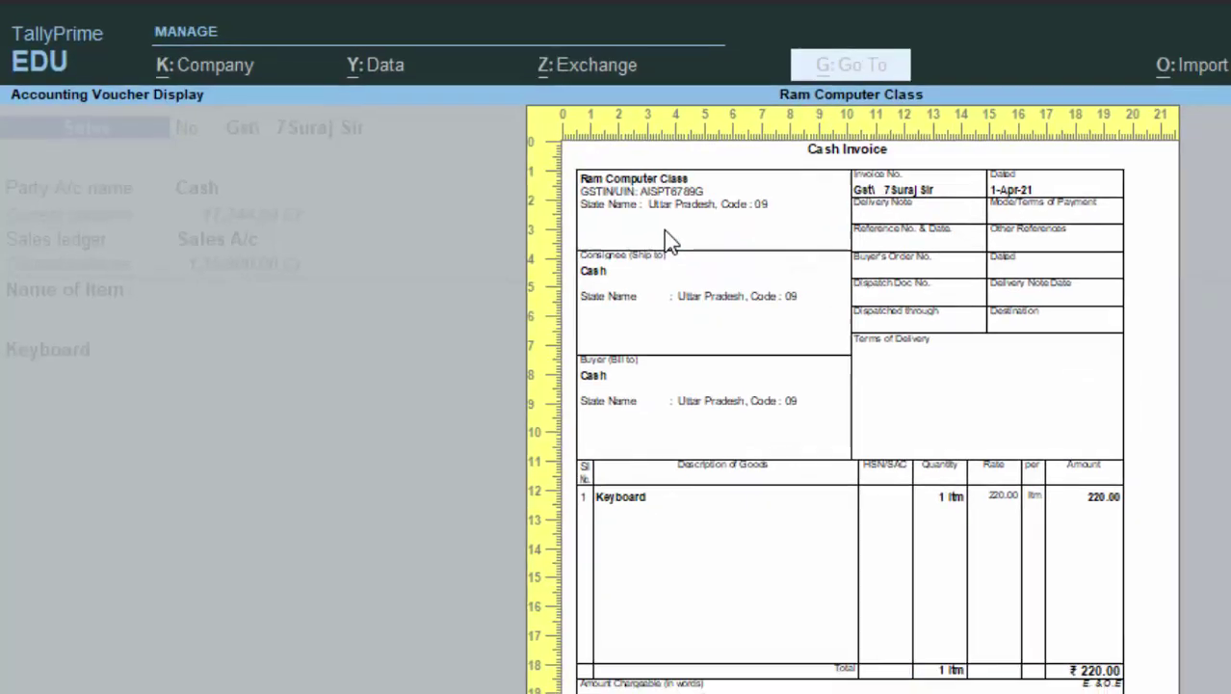
key("Escape")
Quit the Keyboard voucher unchanged and open the Gst\ 1Suraj Sir sales entry from the Day Book
key("Escape")
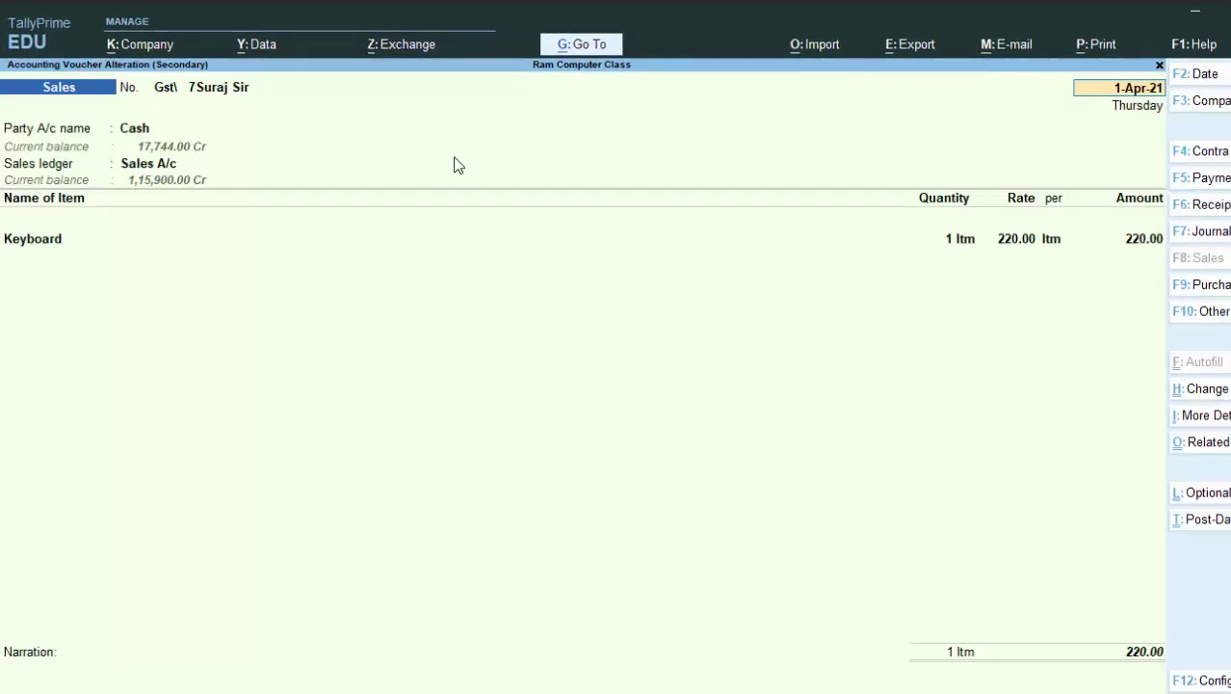
key("BackSpace")
key("Escape")
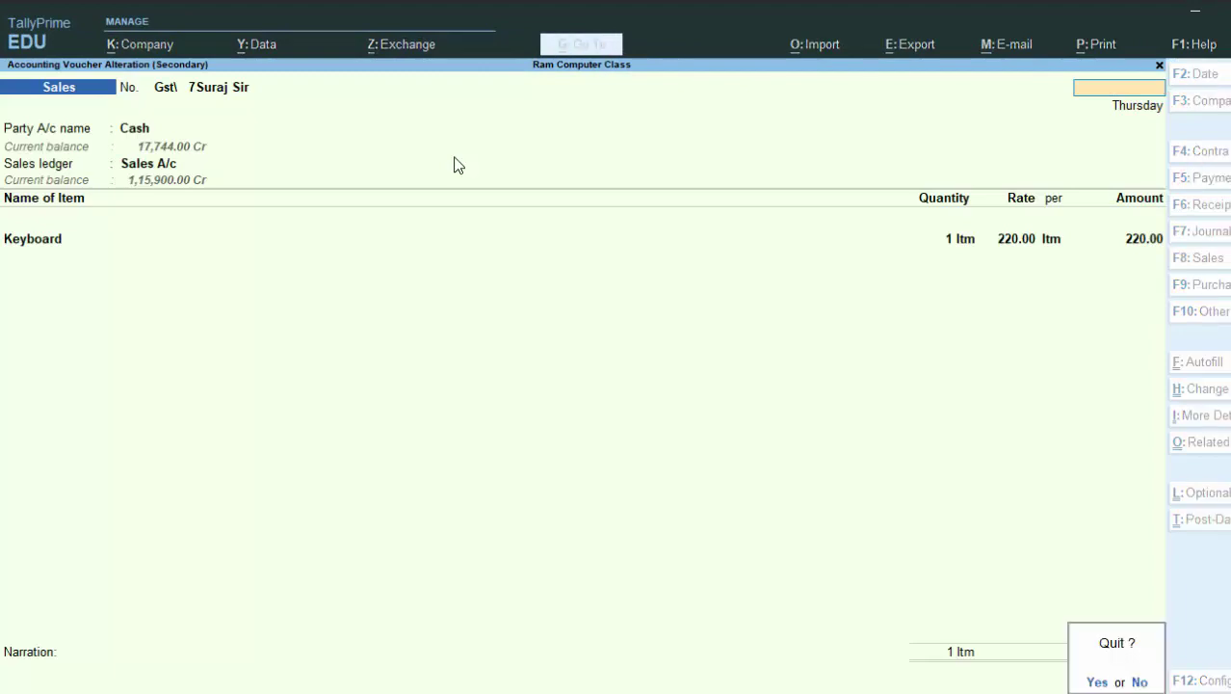
key("y")
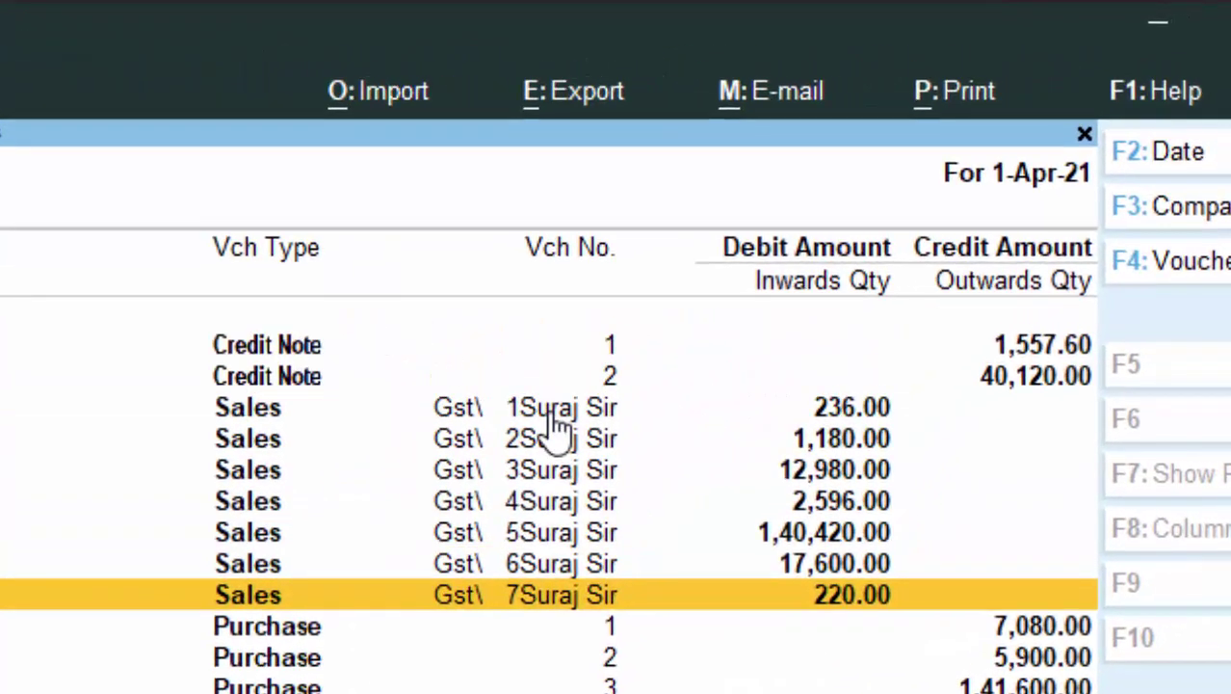
left_click(567, 410)
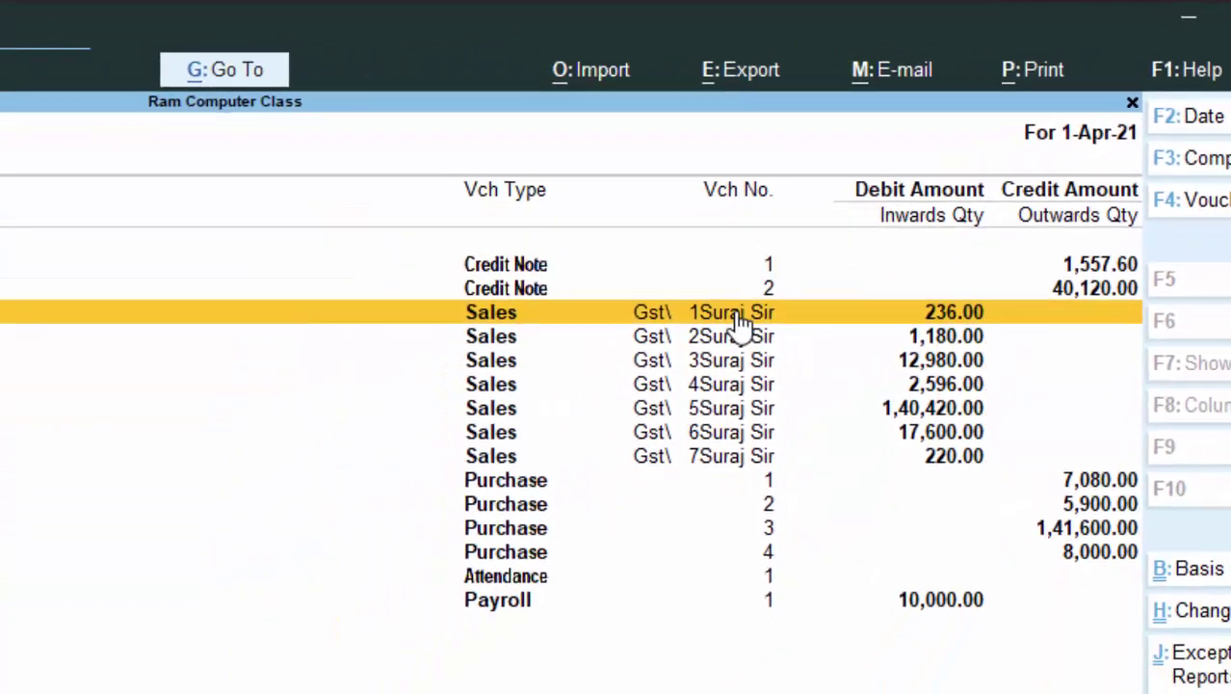
left_click(737, 325)
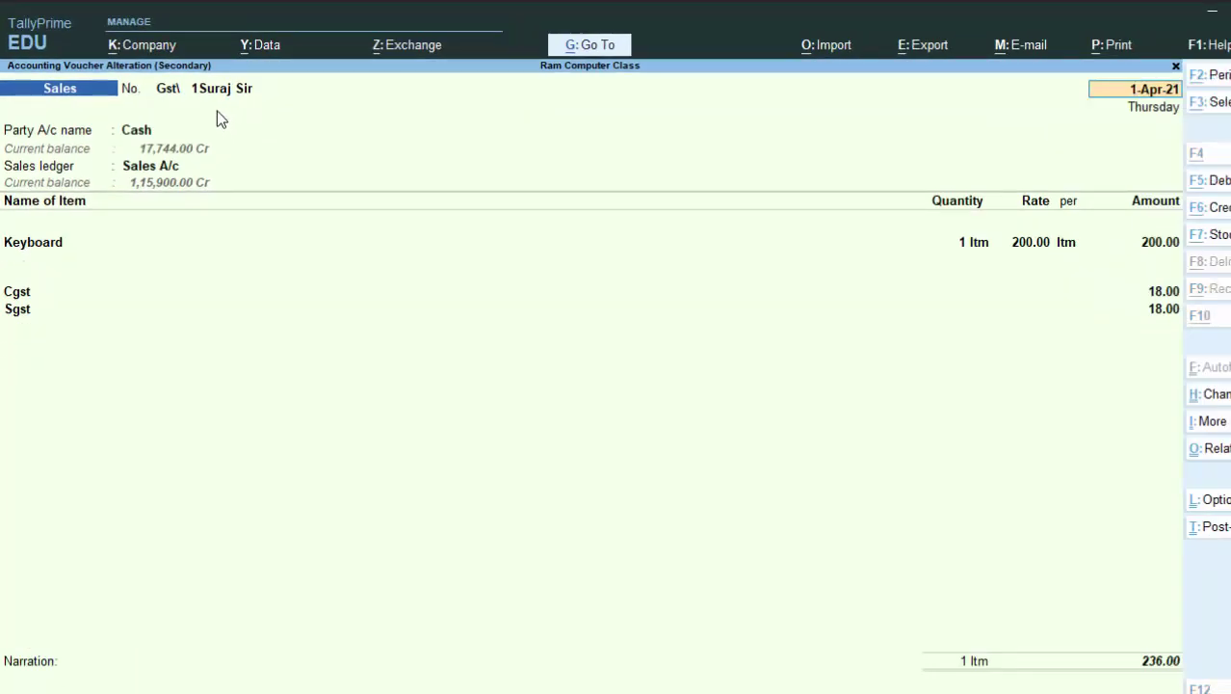
Preview its Cash Invoice showing number Gst\ 1Suraj Sir, then back out of the voucher
key("alt+p")
key("Return")
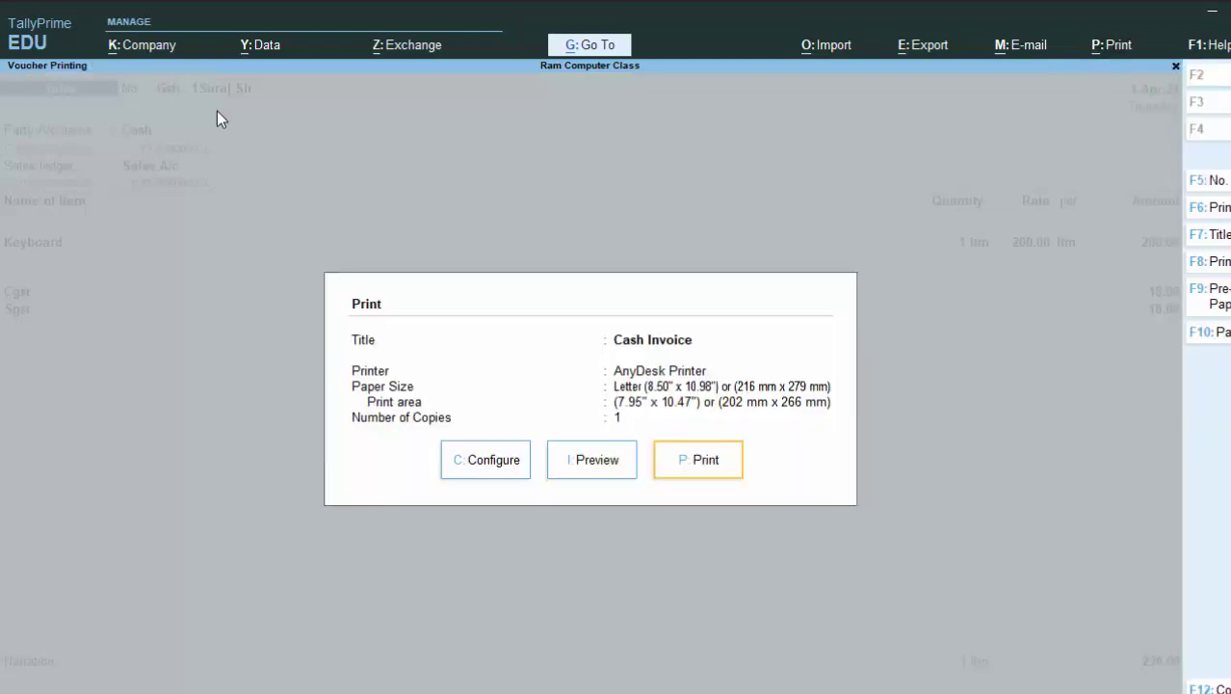
key("i")
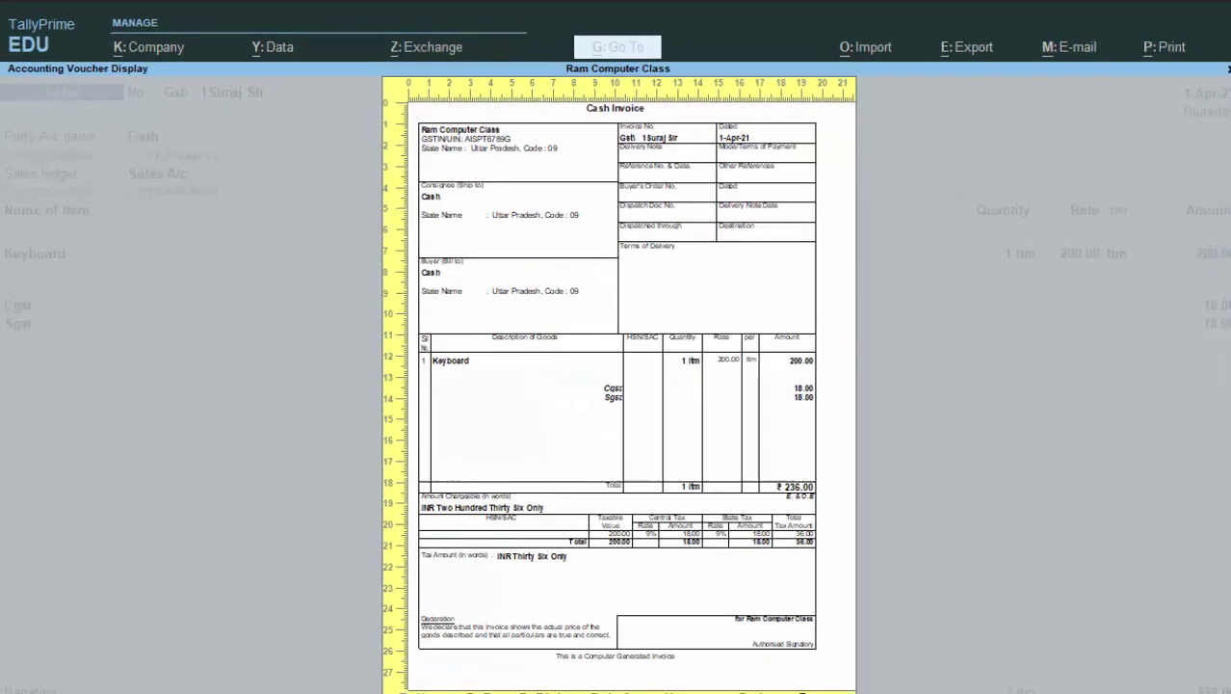
left_click(775, 674)
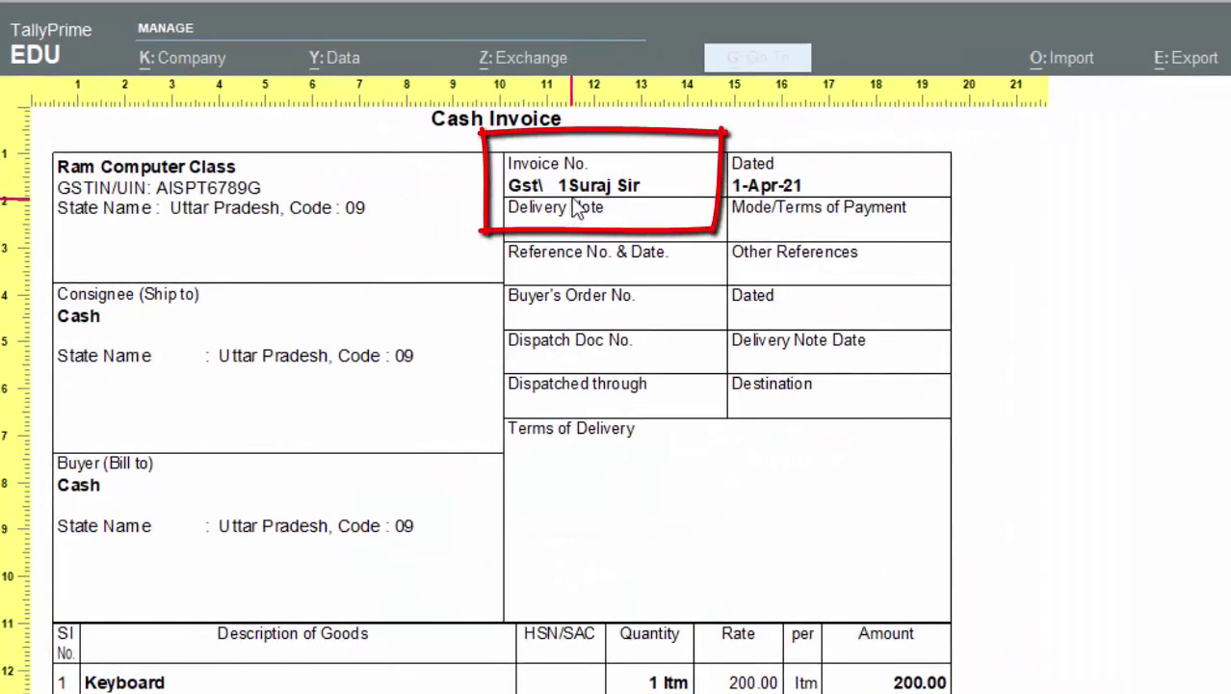
key("Escape")
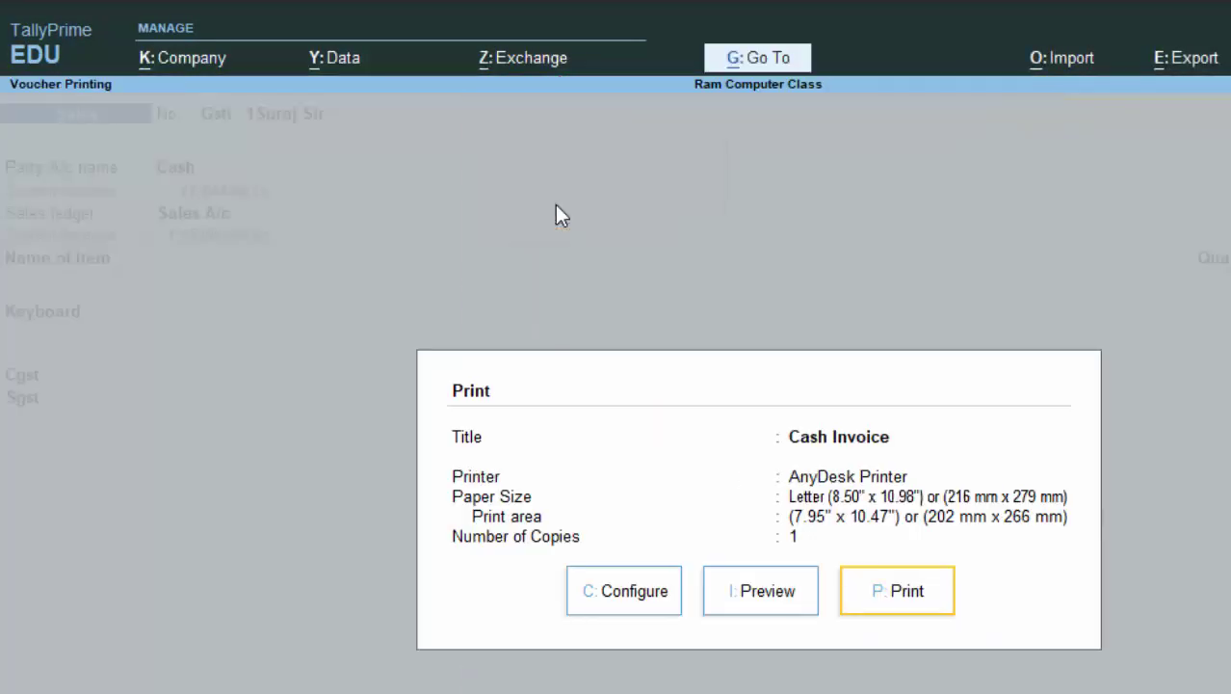
key("Escape")
key("Escape")
key("y")
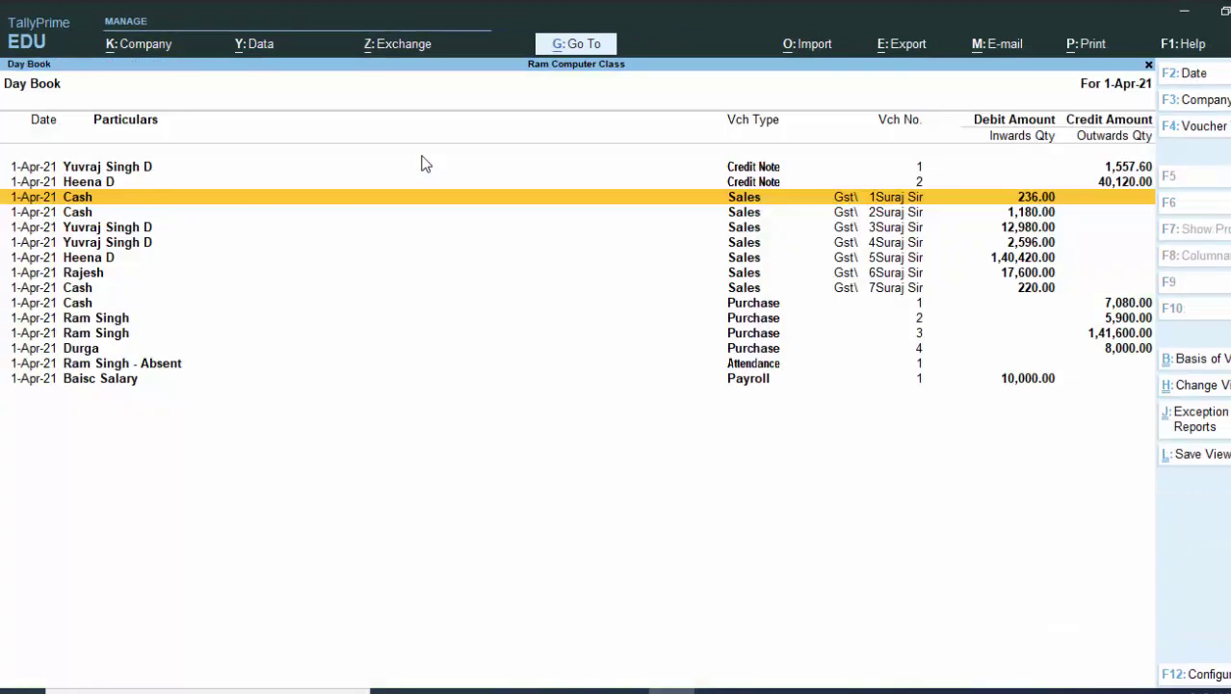
key("Escape")
key("Escape")
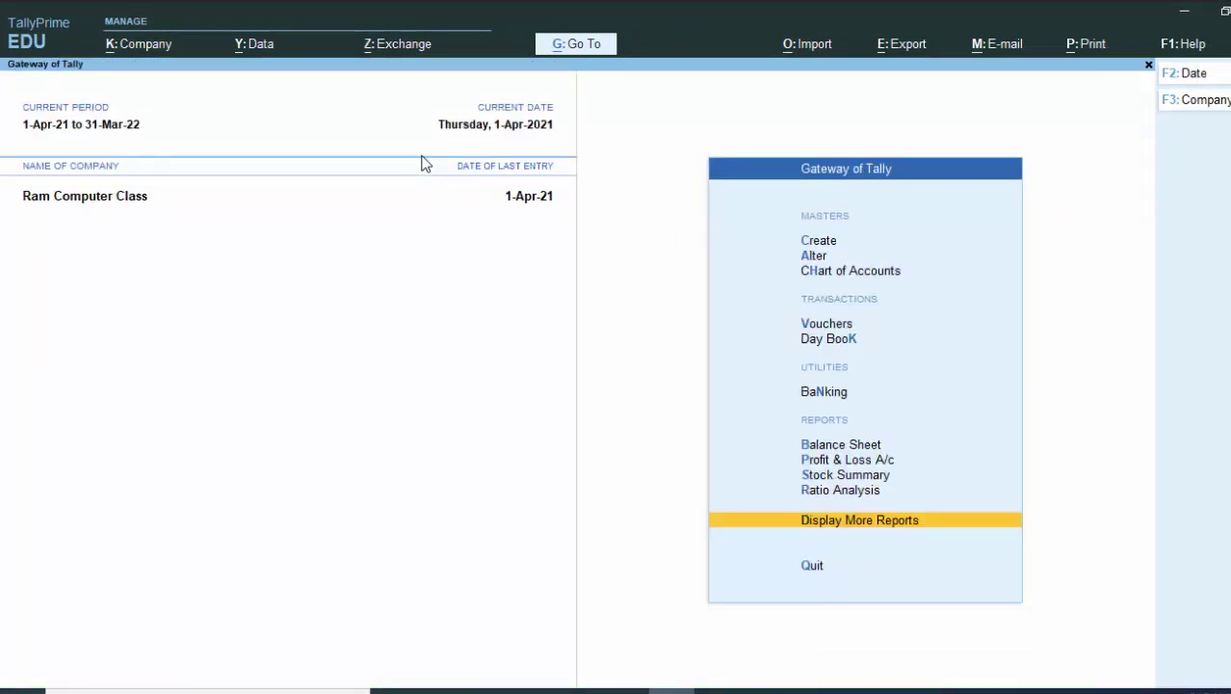
Start a new sales voucher for the customer, skipping past dispatch and party details
key("v")
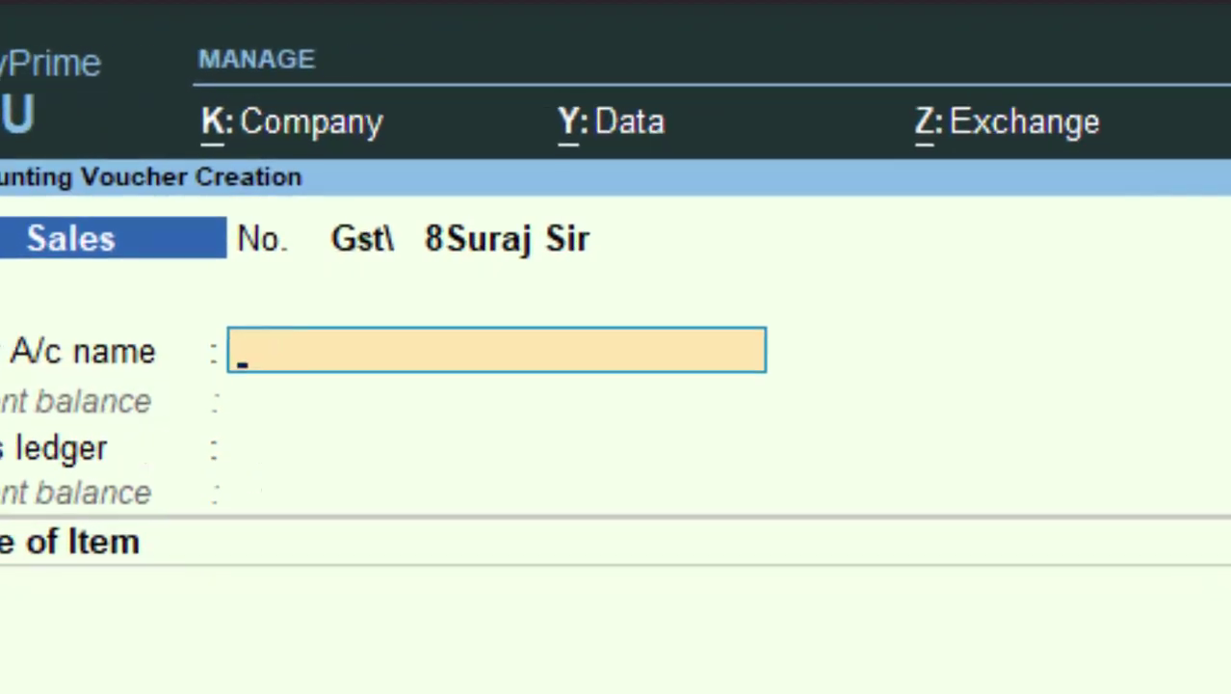
key("Return")
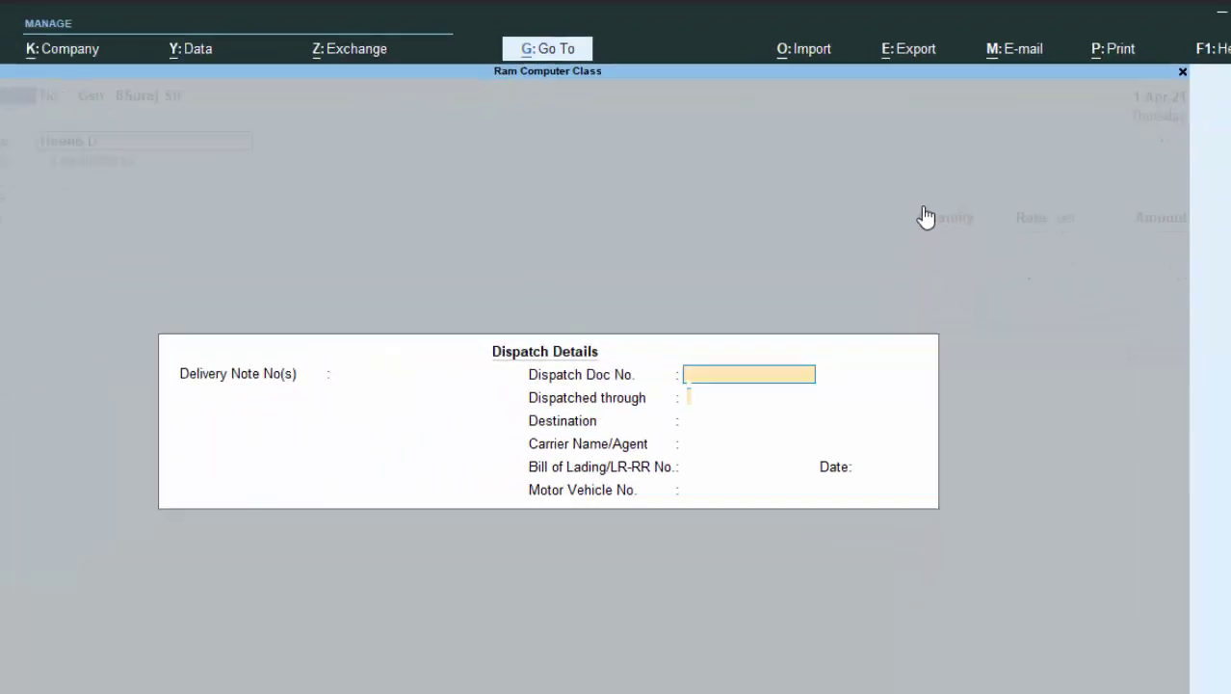
key("Return")
key("Return")
key("Return")
key("Return")
key("Return")
key("Return")
key("Return")
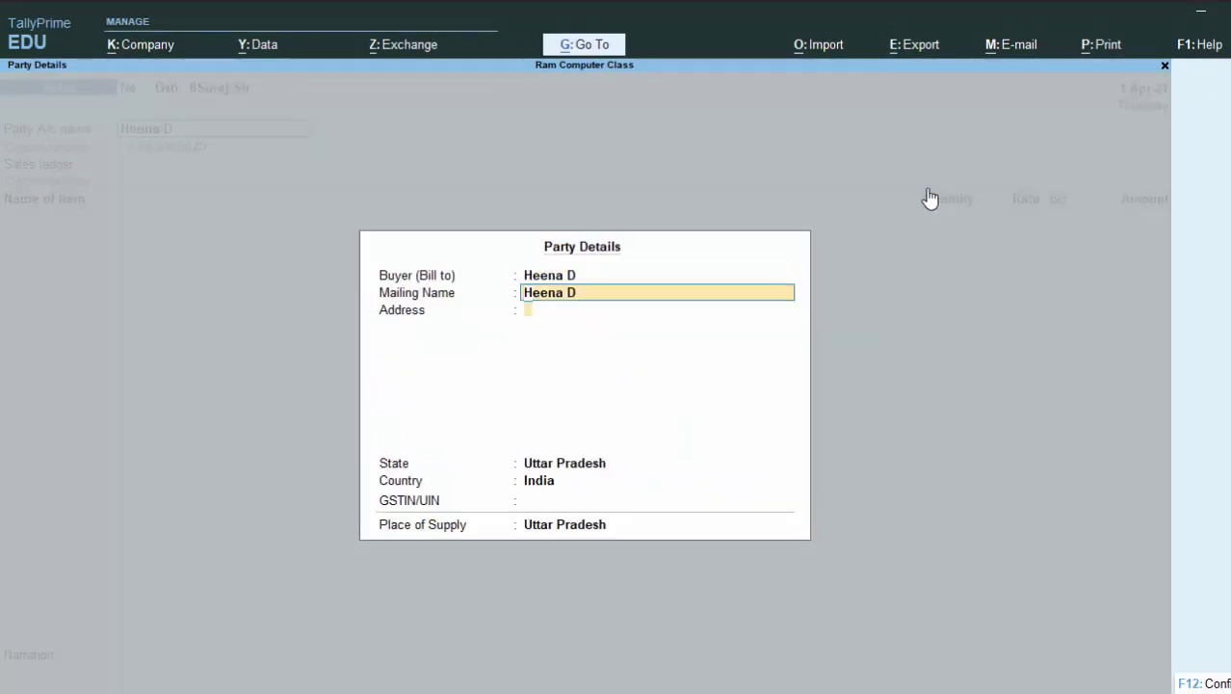
key("Return")
key("Return")
key("Return")
key("Return")
key("Return")
key("Return")
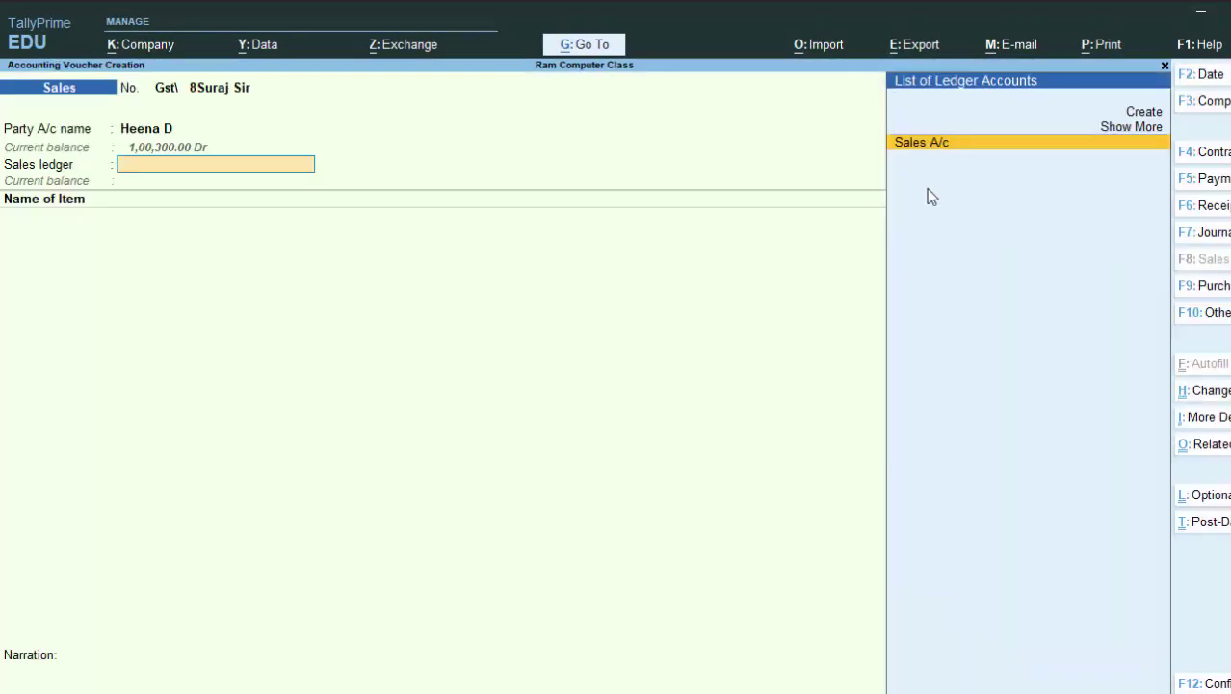
Sell 3 Keyboards at 220.00 through Sales A/c, add a new bill reference, and save
key("Return")
type("K")
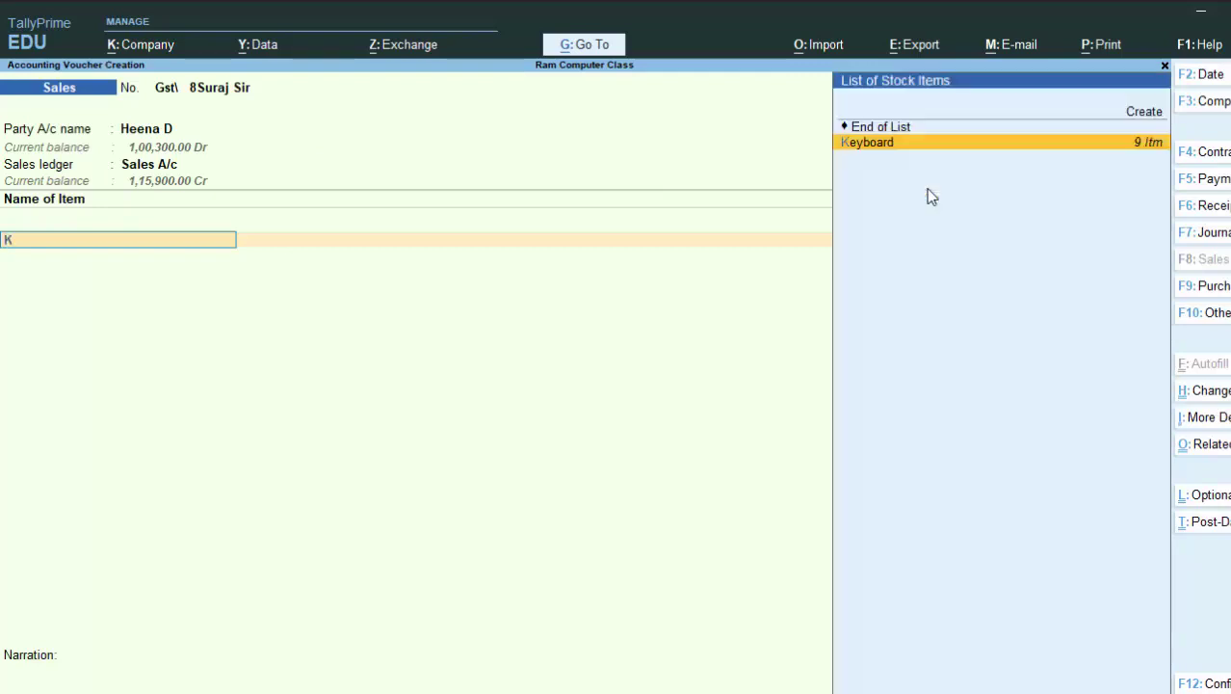
key("Return")
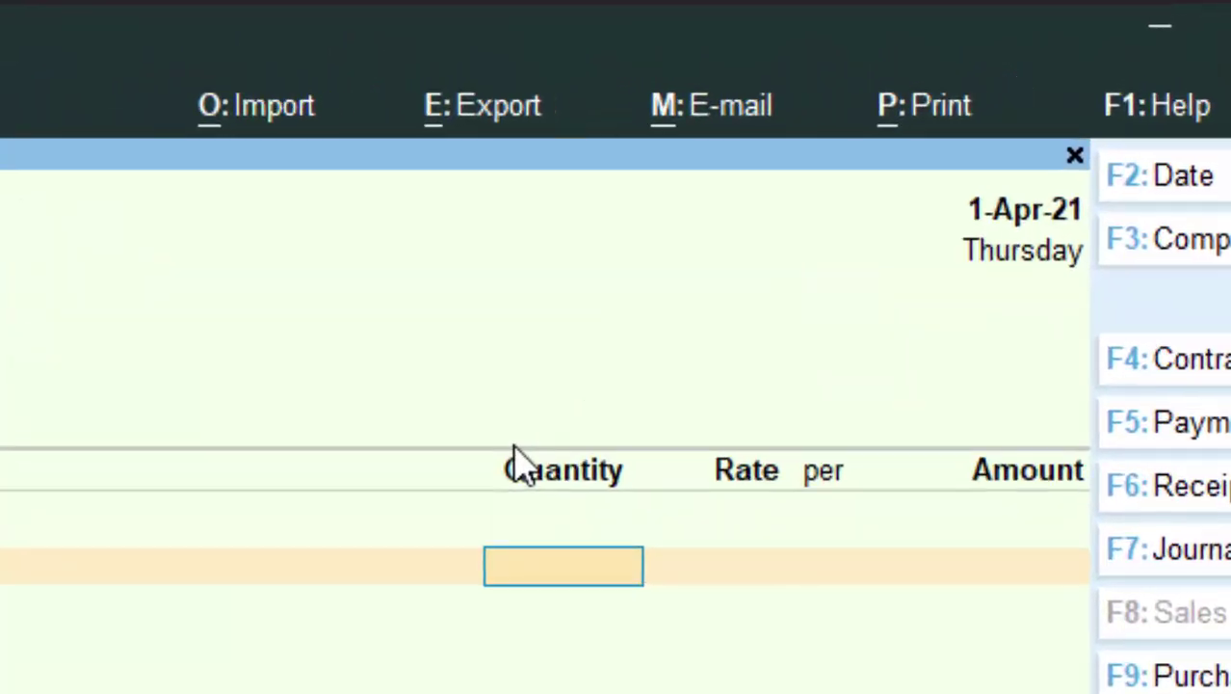
type("3")
key("Return")
key("Return")
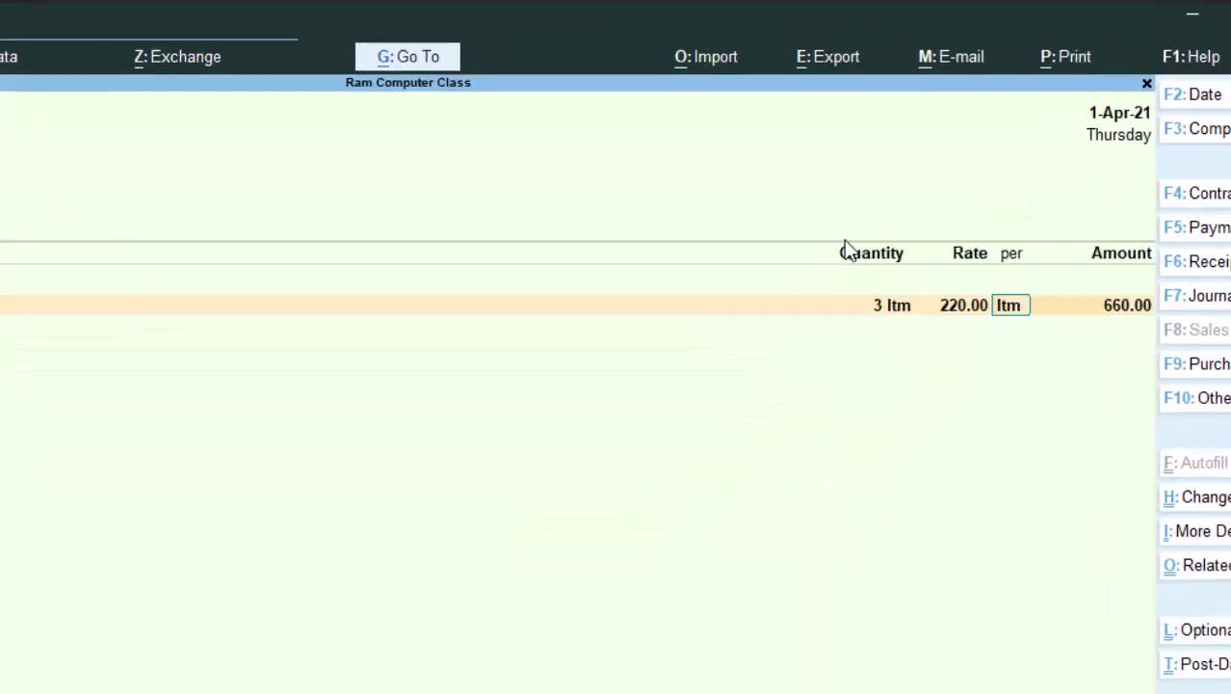
key("Return")
key("Return")
key("Return")
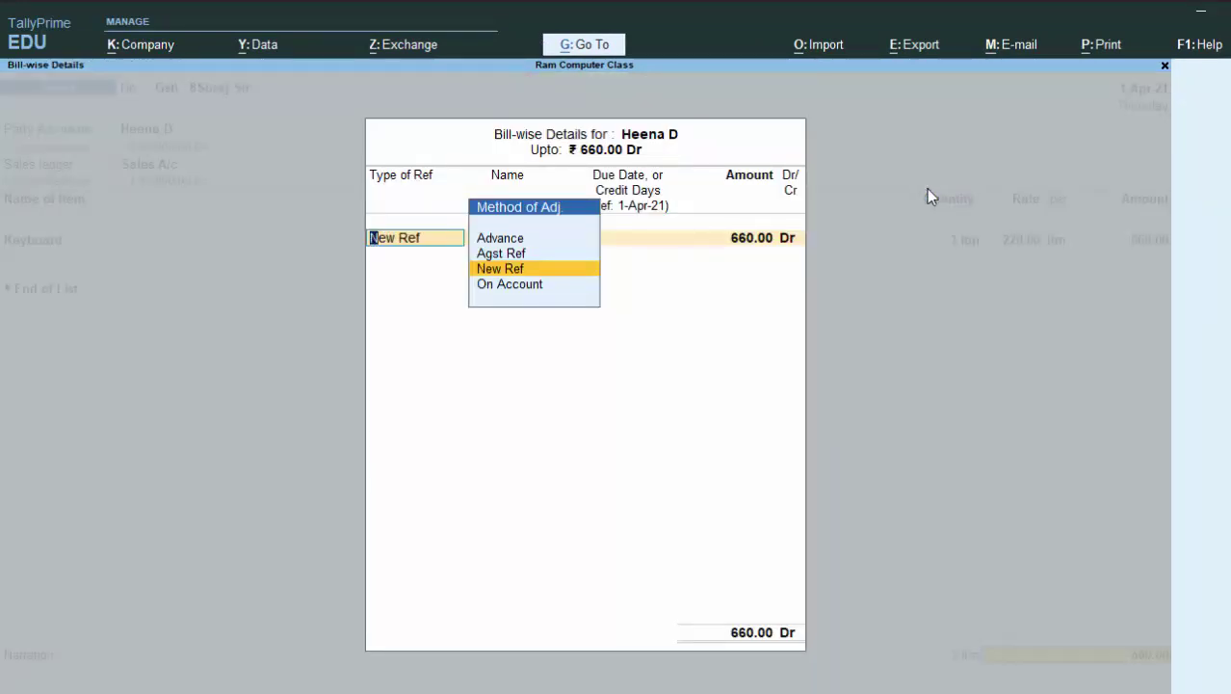
key("Return")
key("Return")
key("Return")
key("Return")
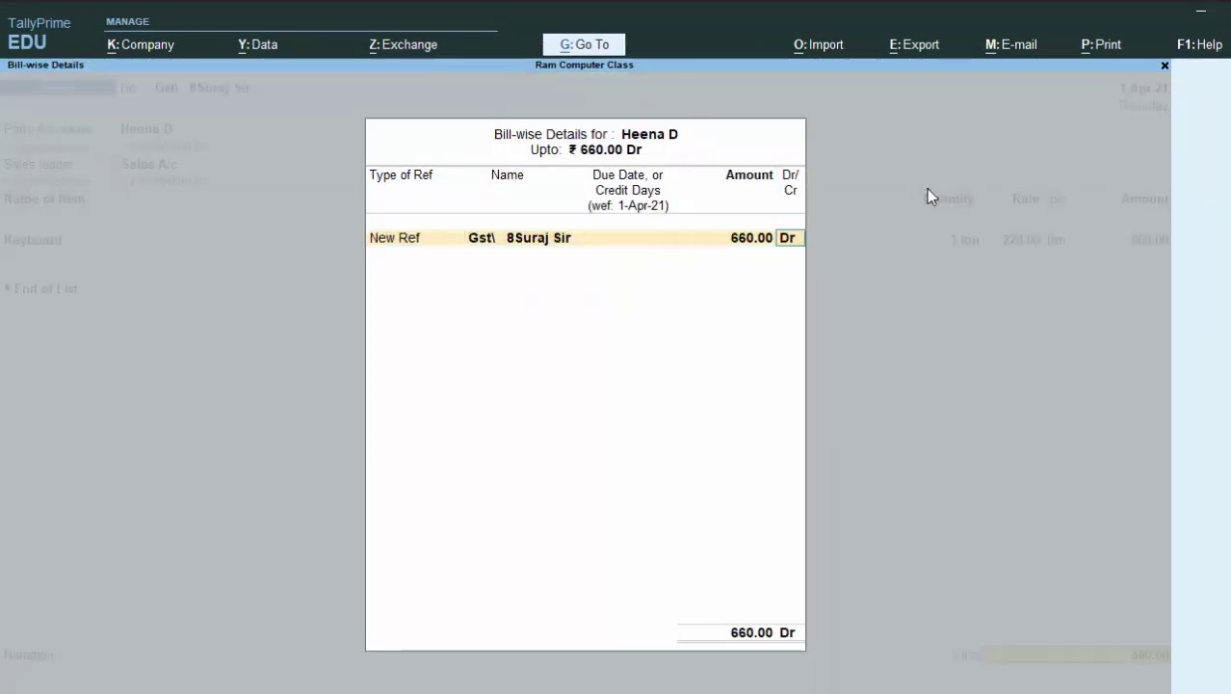
key("Return")
key("Return")
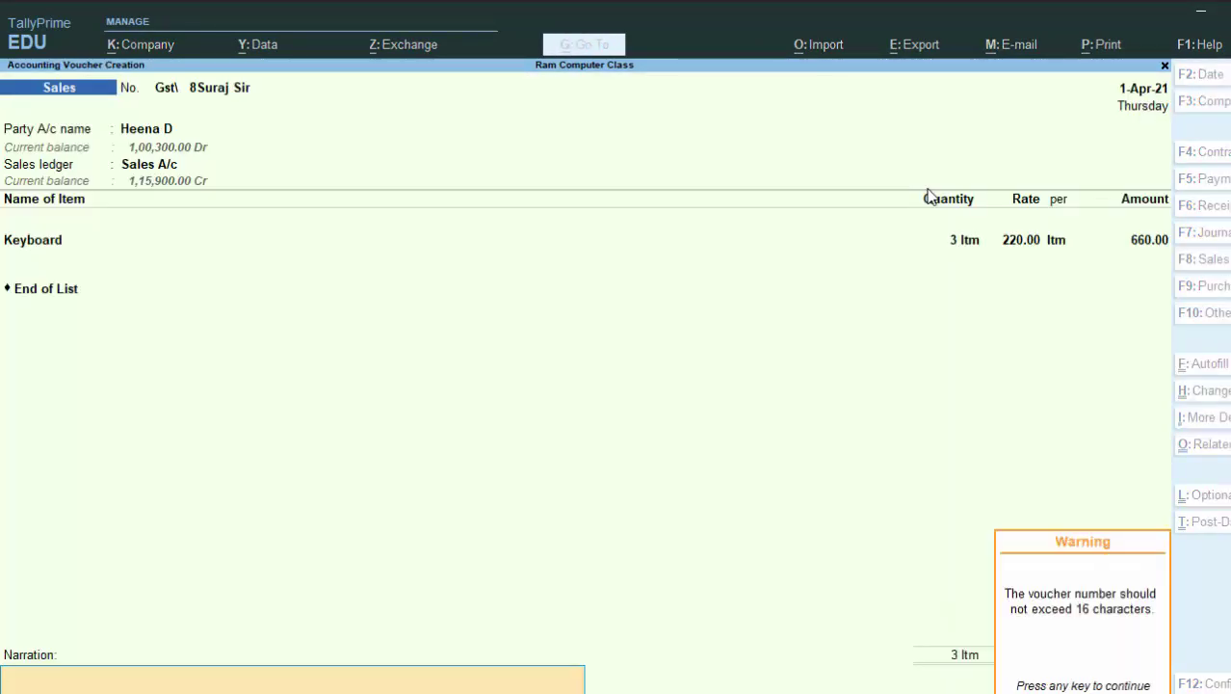
key("Return")
key("Return")
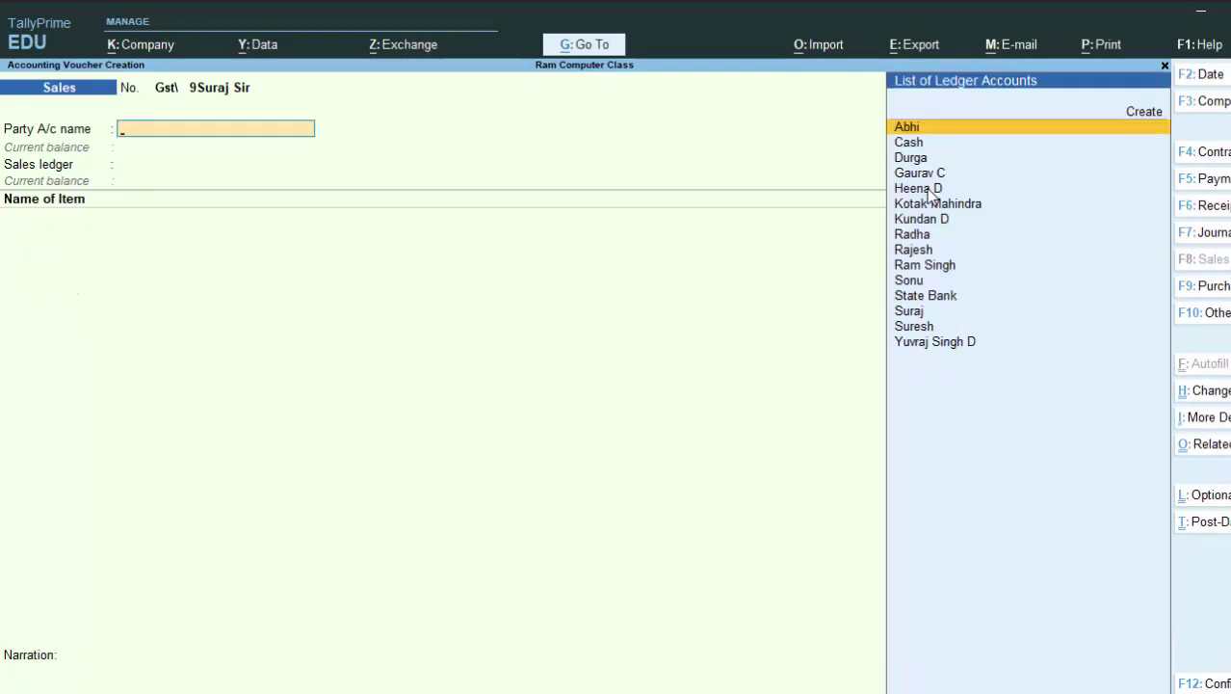
In the Day Book, open sales voucher 8 for 660.00 for alteration
key("Escape")
key("d")
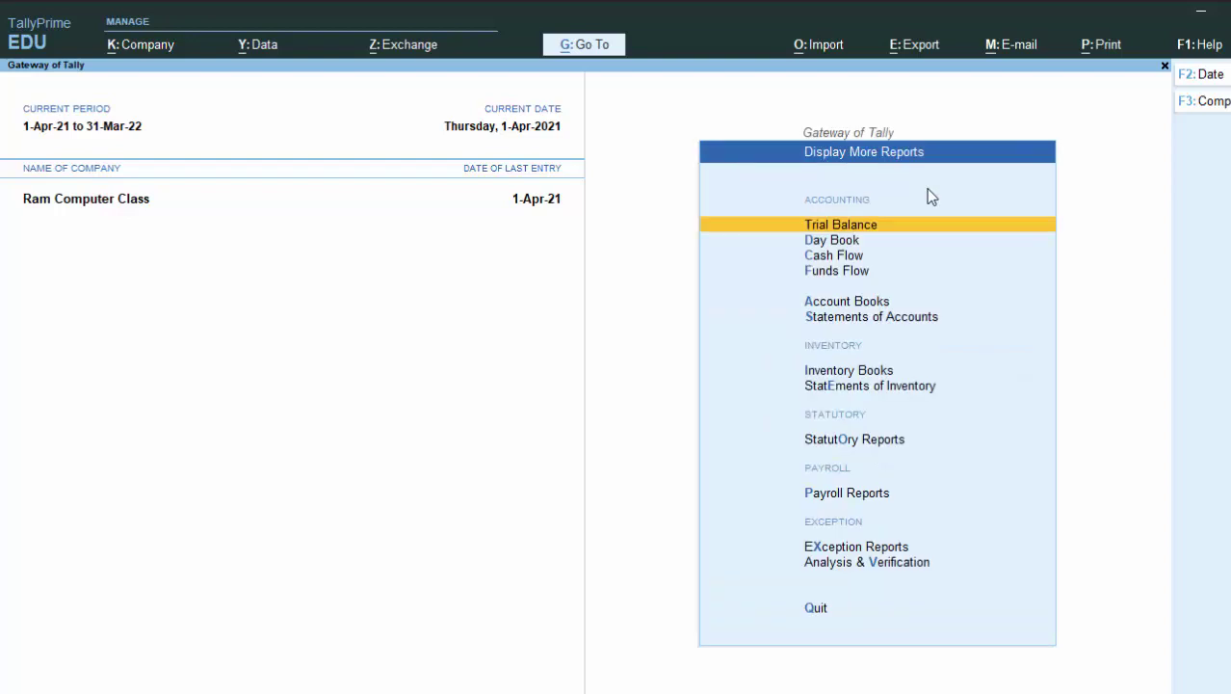
key("y")
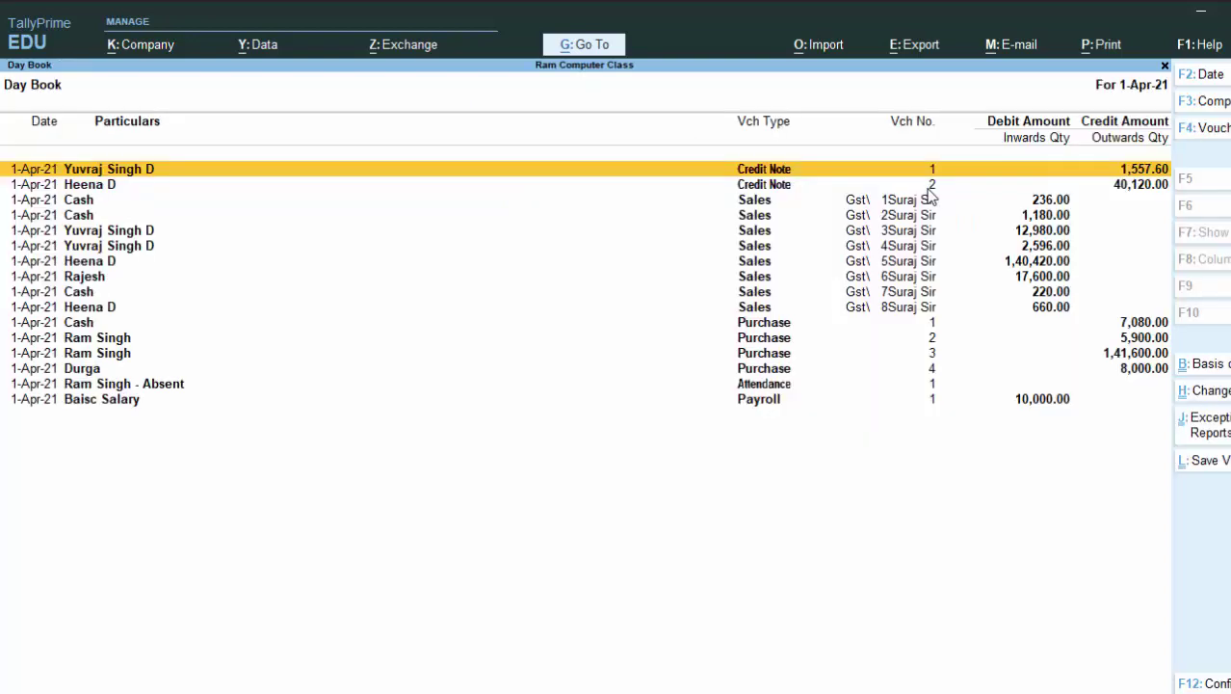
key("Down")
key("Down")
key("Down")
key("Down")
key("Down")
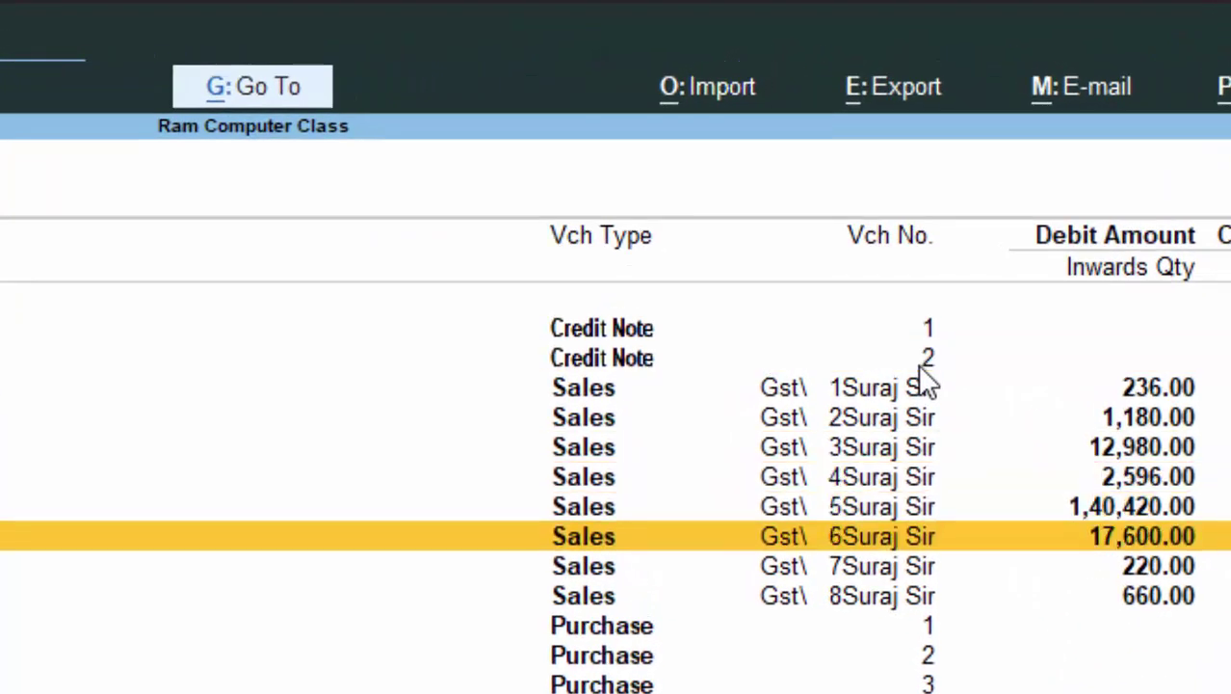
key("Down")
key("Down")
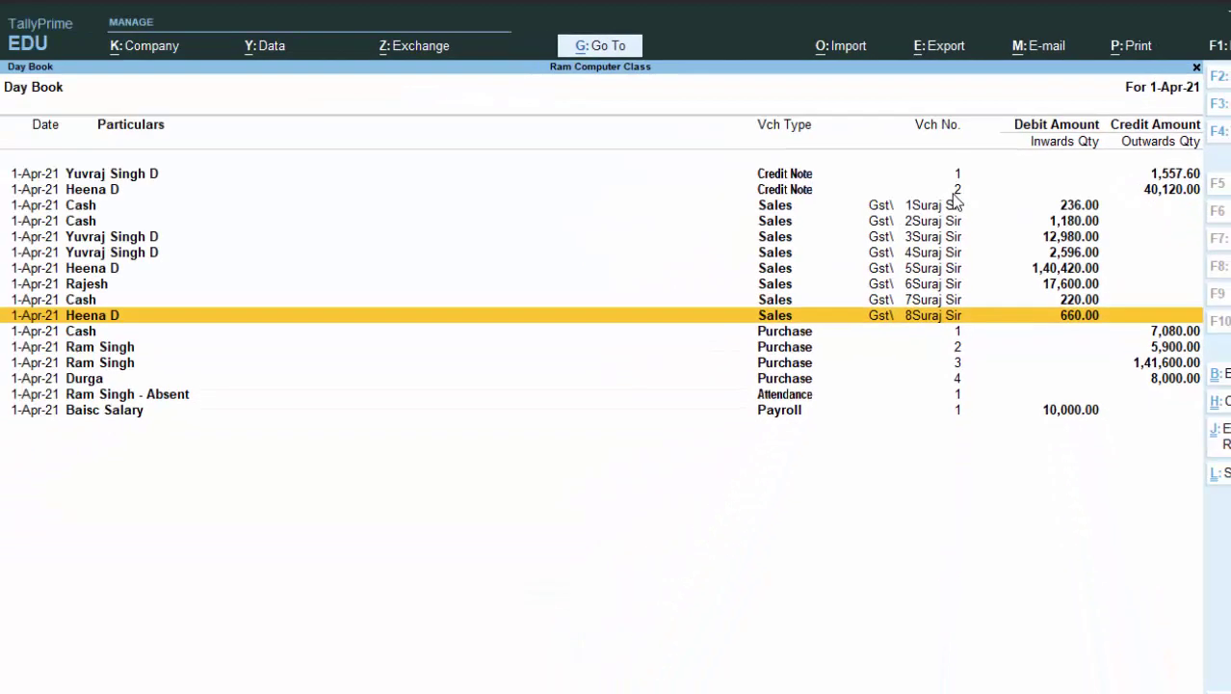
key("Return")
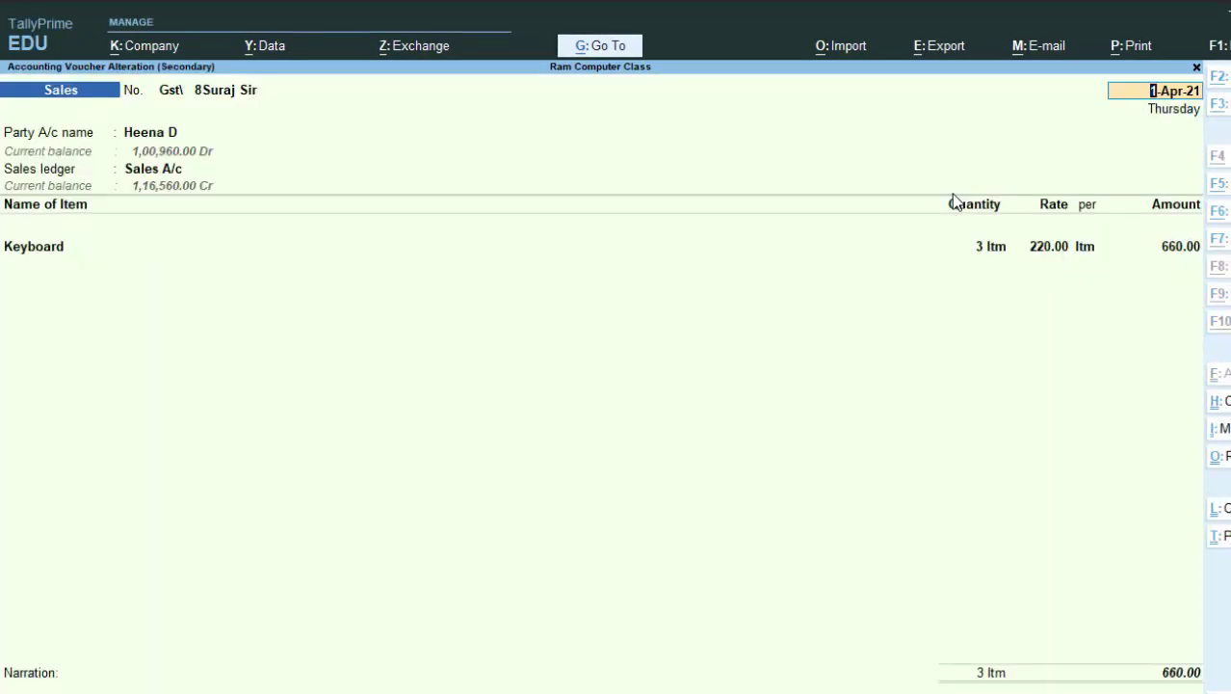
Preview the current voucher 8 printed as a Cash Invoice
key("alt+p")
key("Escape")
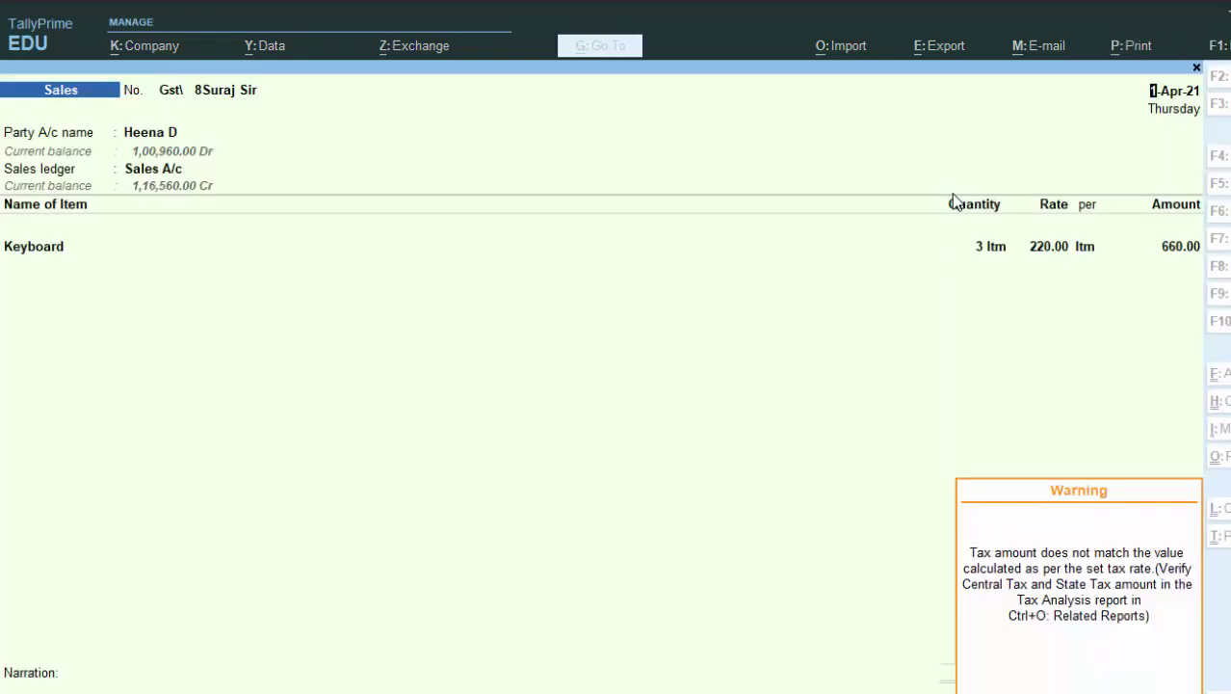
key("ctrl+p")
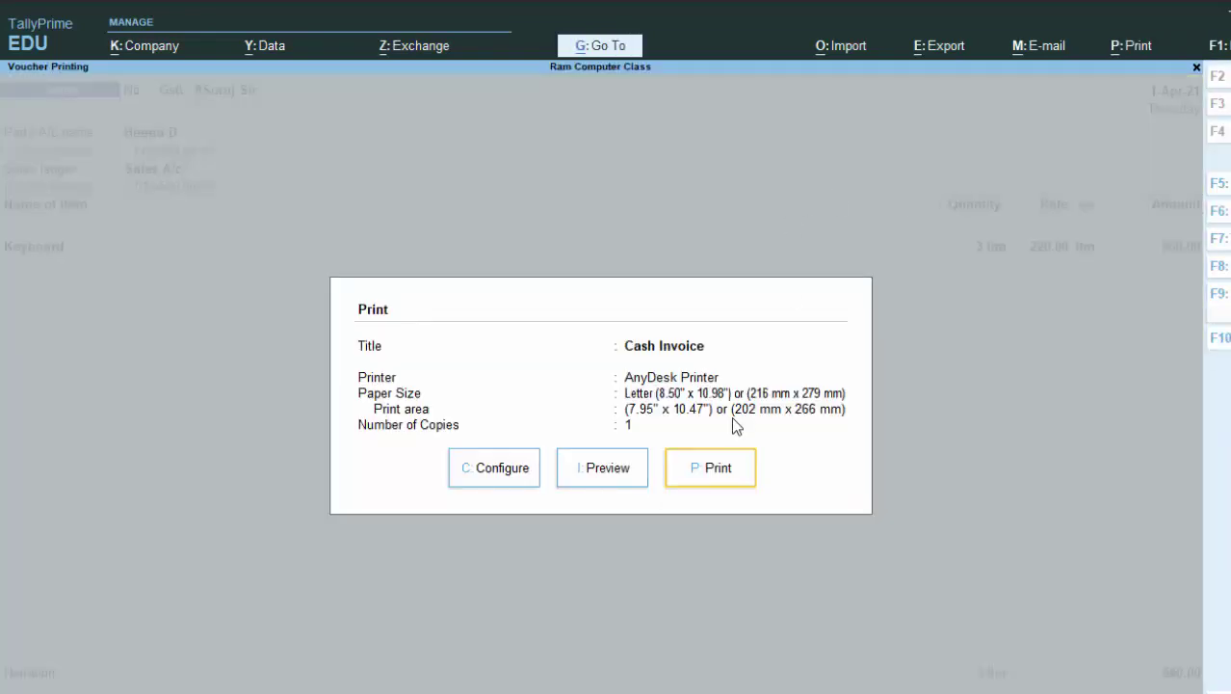
left_click(602, 472)
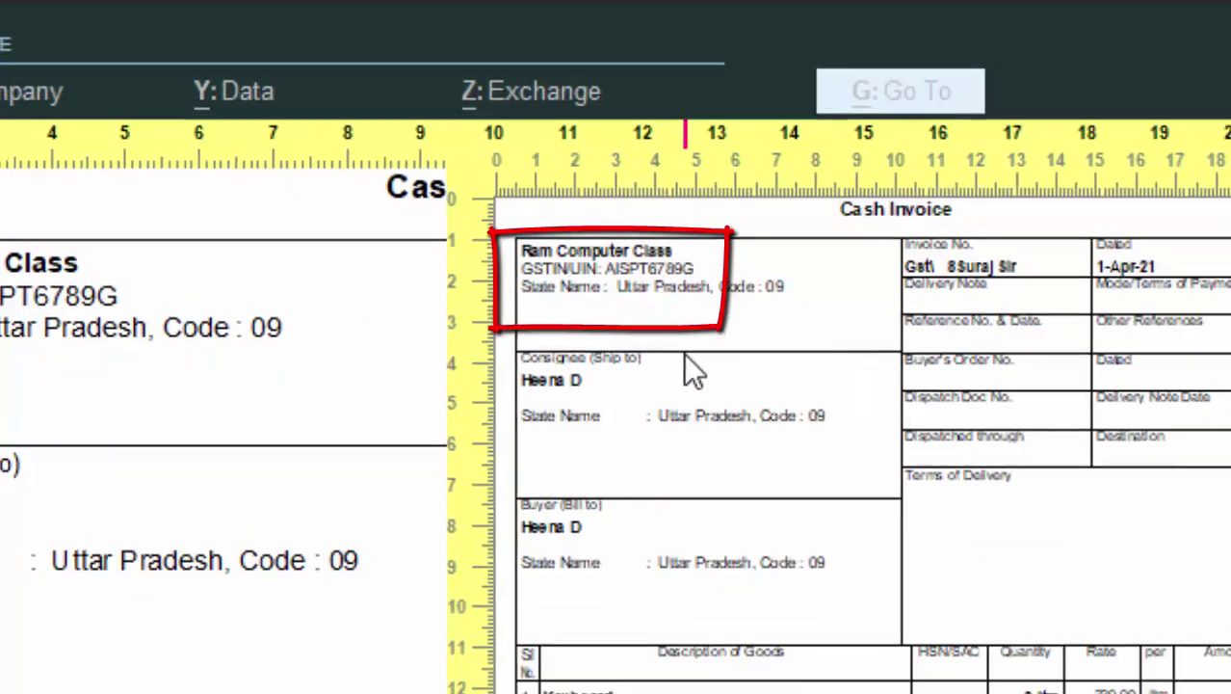
Close the preview and print settings without changes and exit the voucher
key("Escape")
key("Escape")
key("BackSpace")
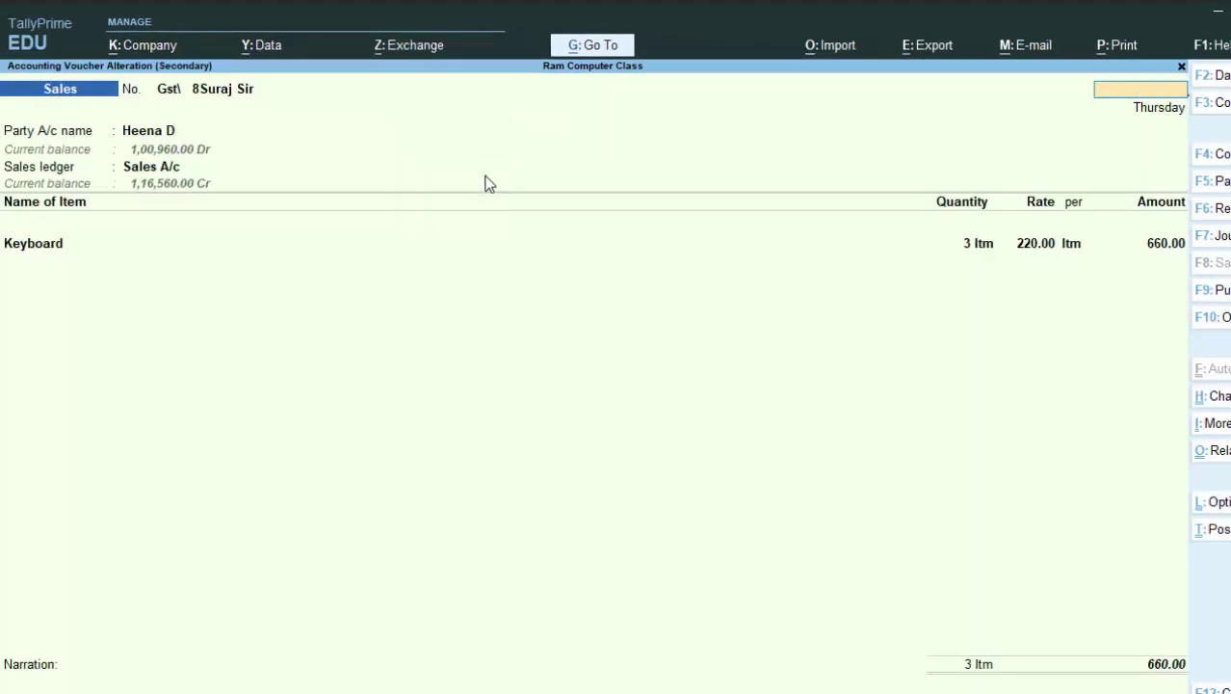
key("Escape")
key("Return")
From the Gateway, change the current date to 1-5-2021, fixing the mistyped year
key("Escape")
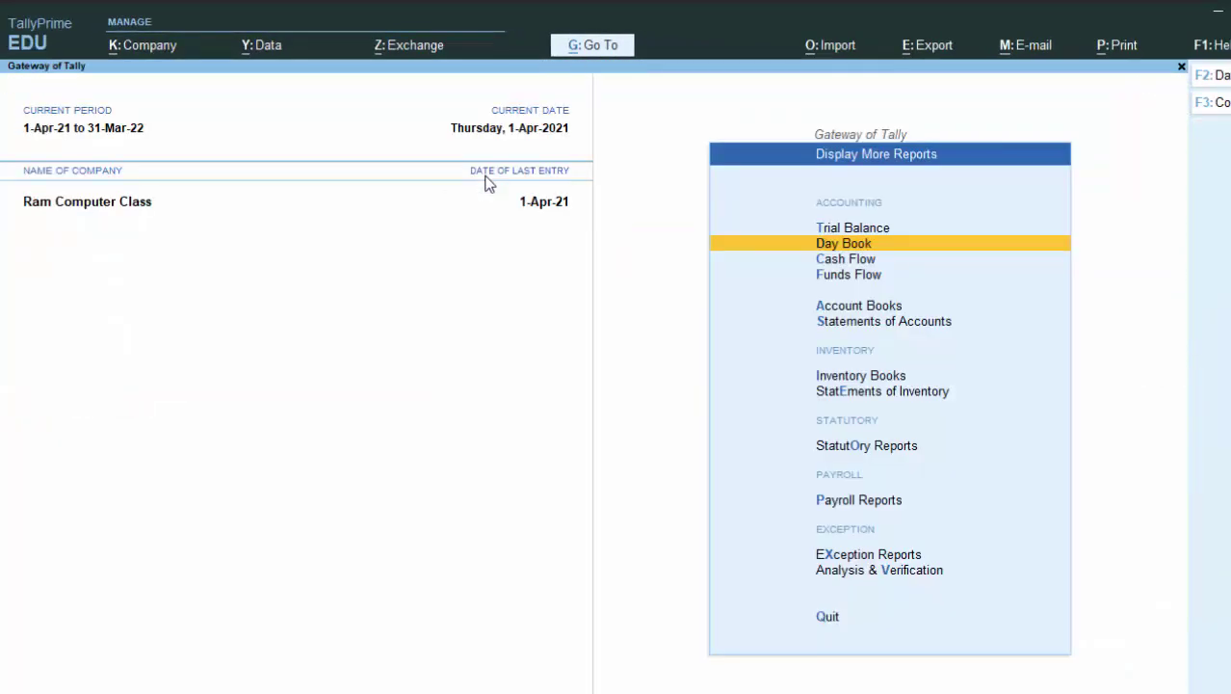
key("Escape")
key("Escape")
key("Escape")
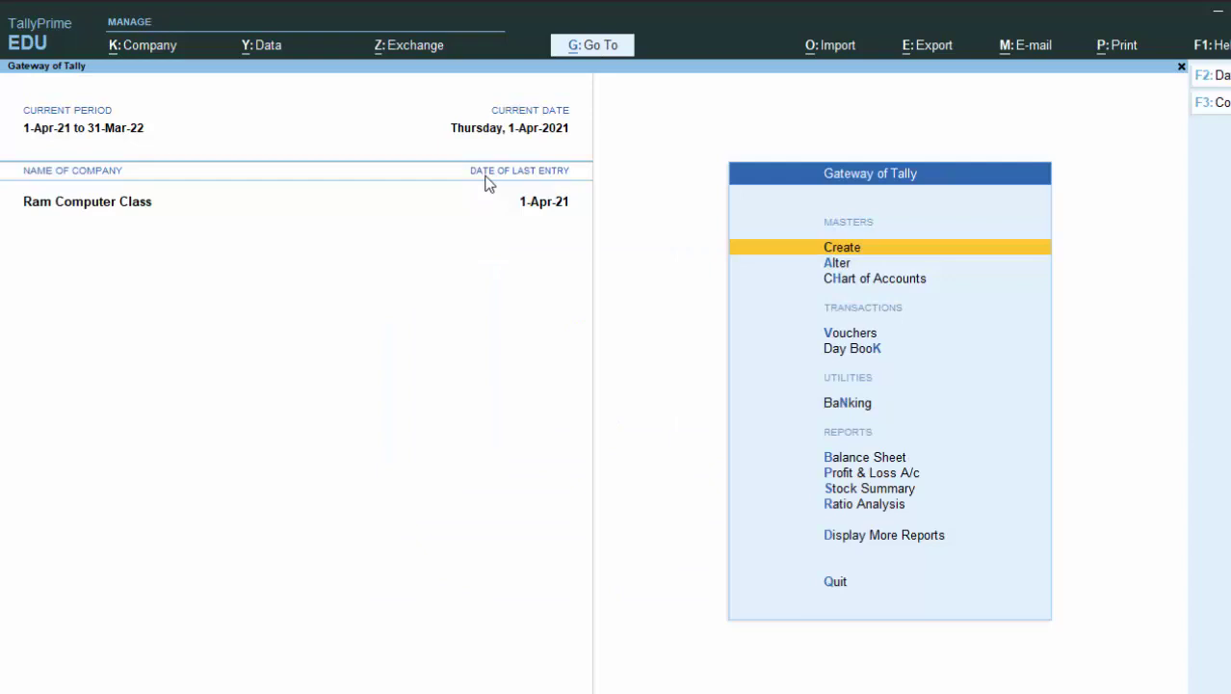
key("F2")
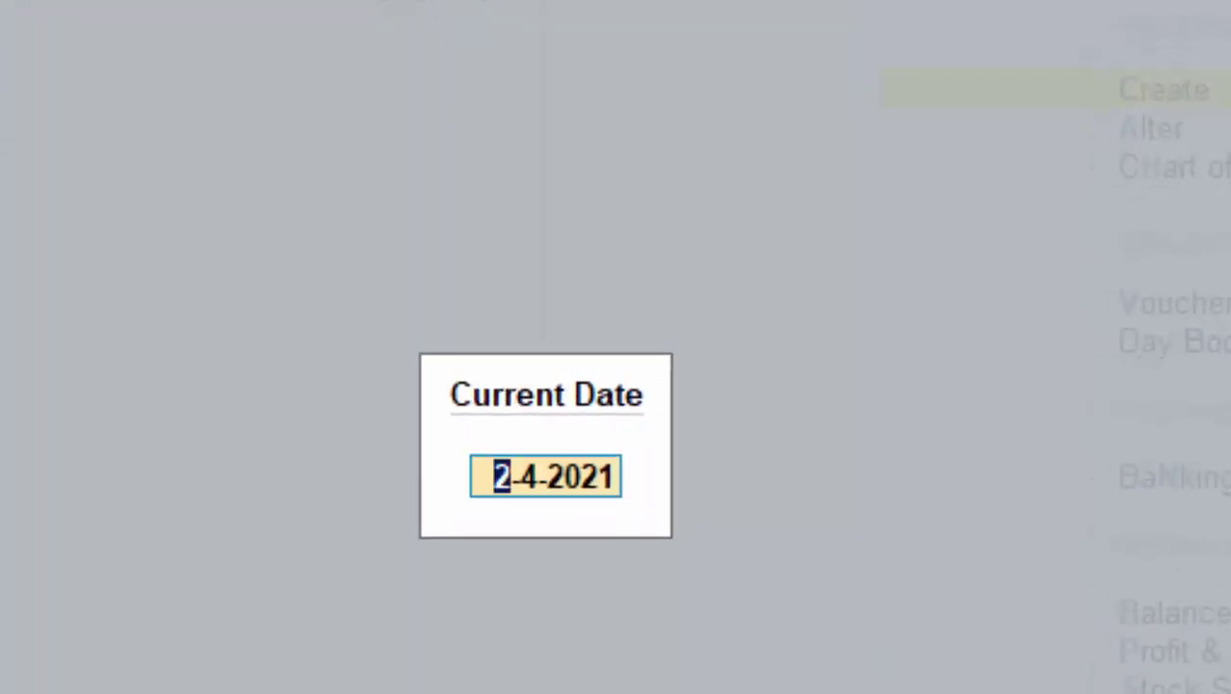
type("1")
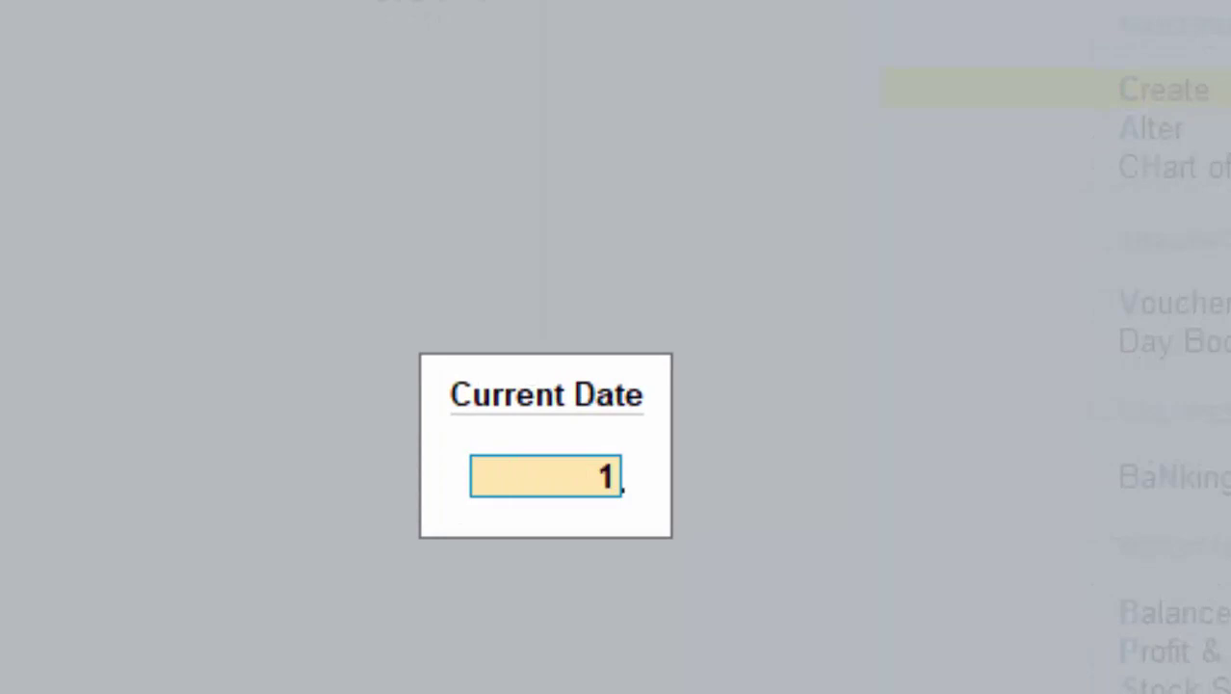
type("-5-")
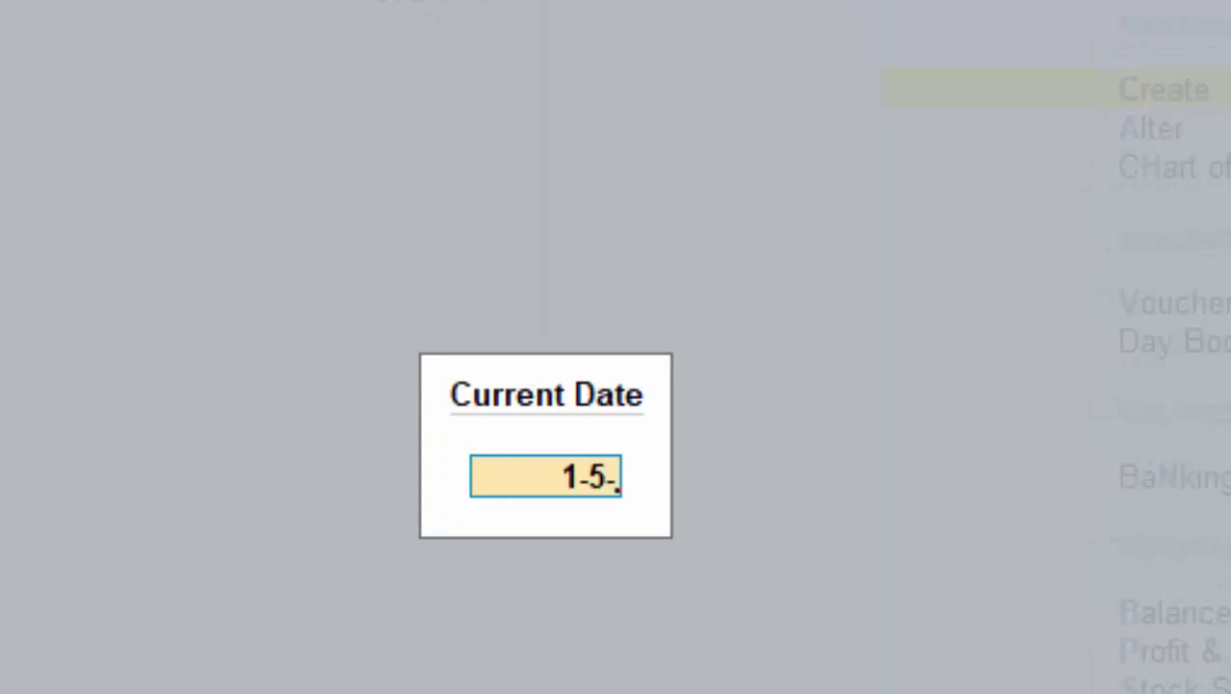
type("2")
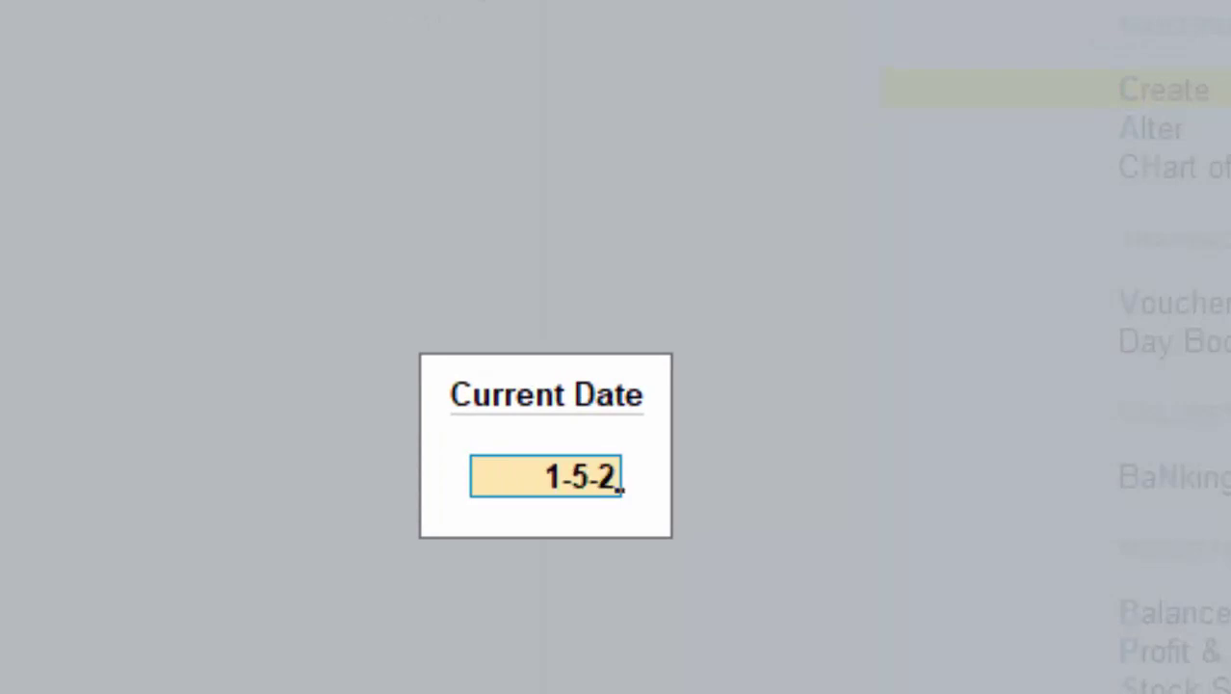
type("21")
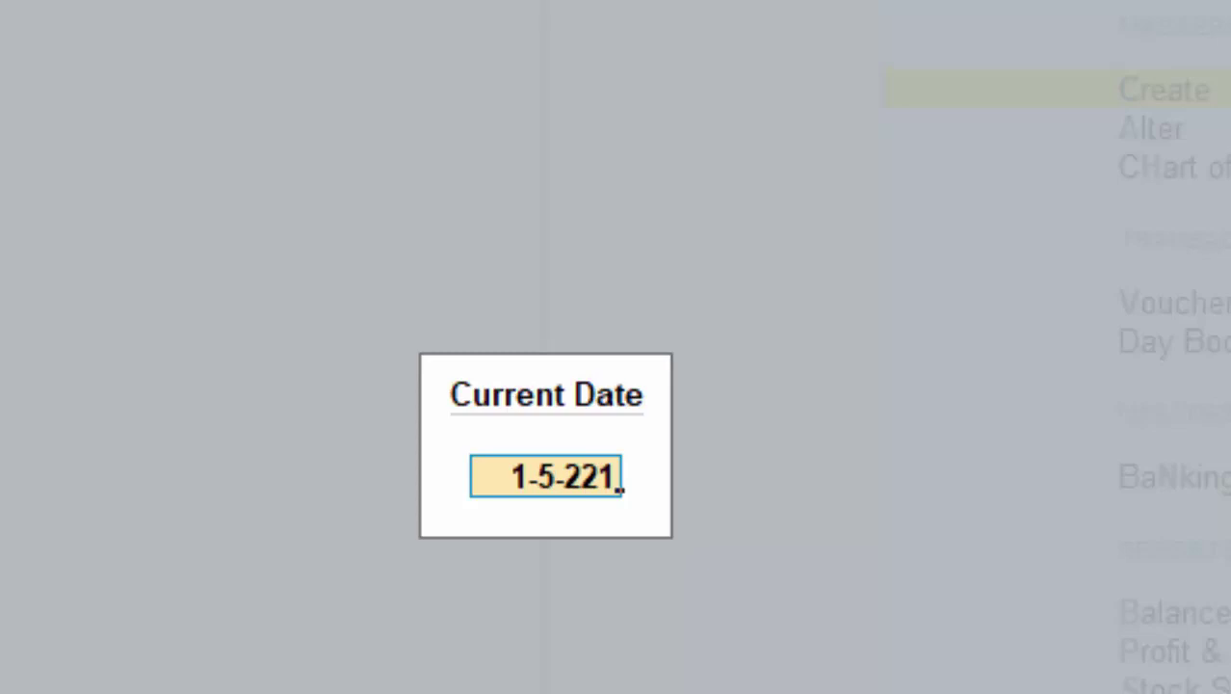
key("BackSpace")
key("BackSpace")
type("02")
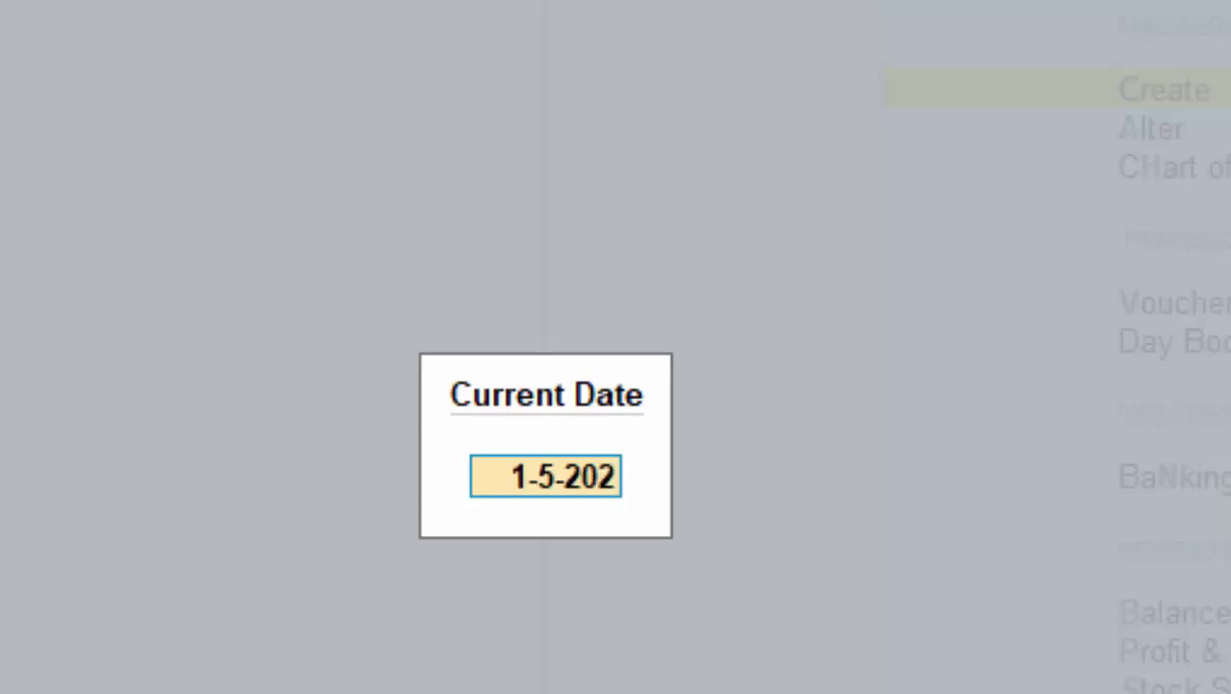
type("1")
key("Return")
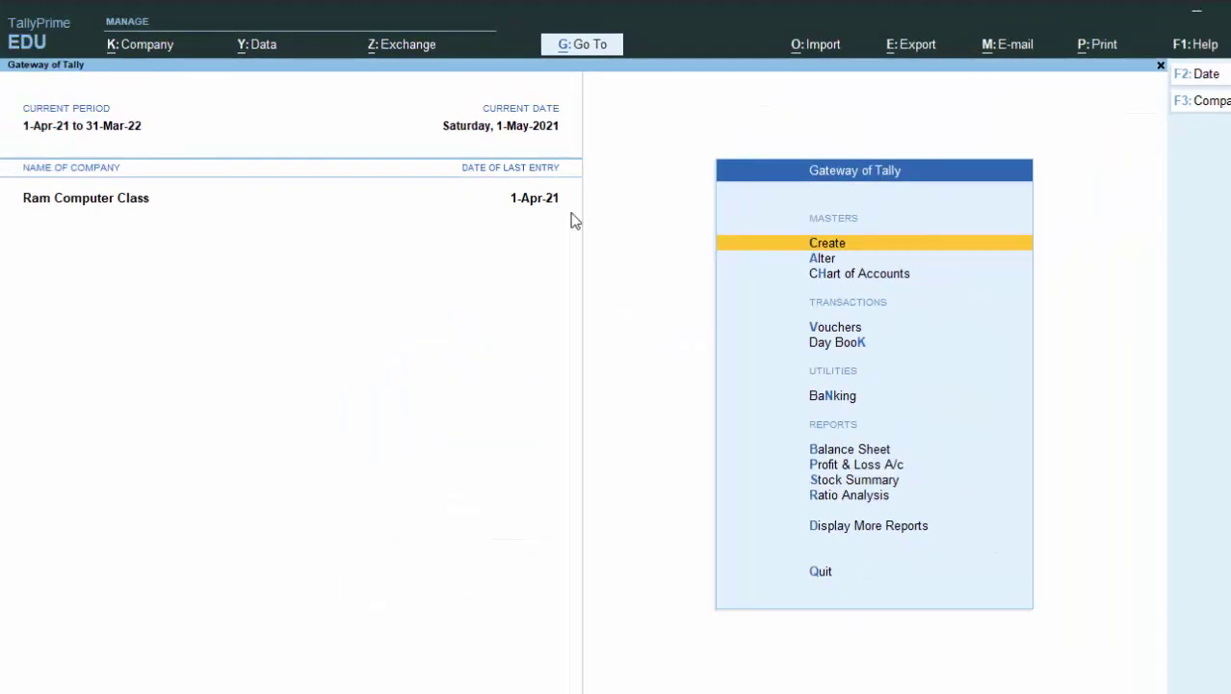
Start a new sales voucher with Cash as the party account
left_click(850, 327)
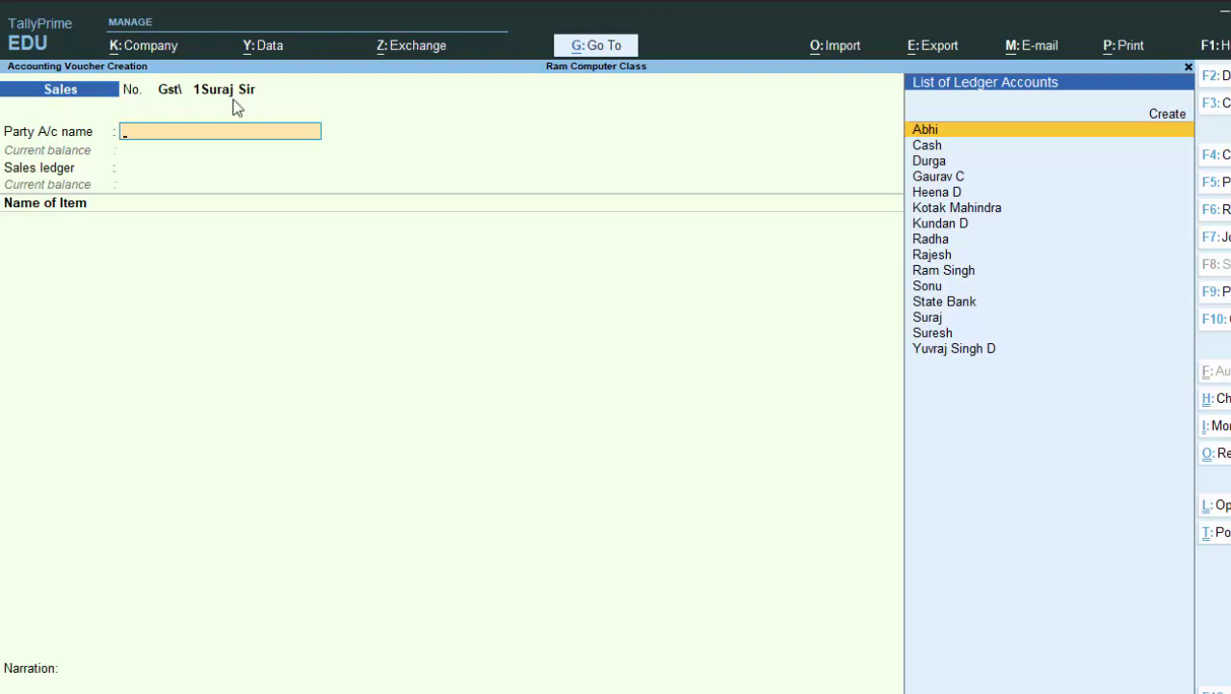
key("Down")
key("Return")
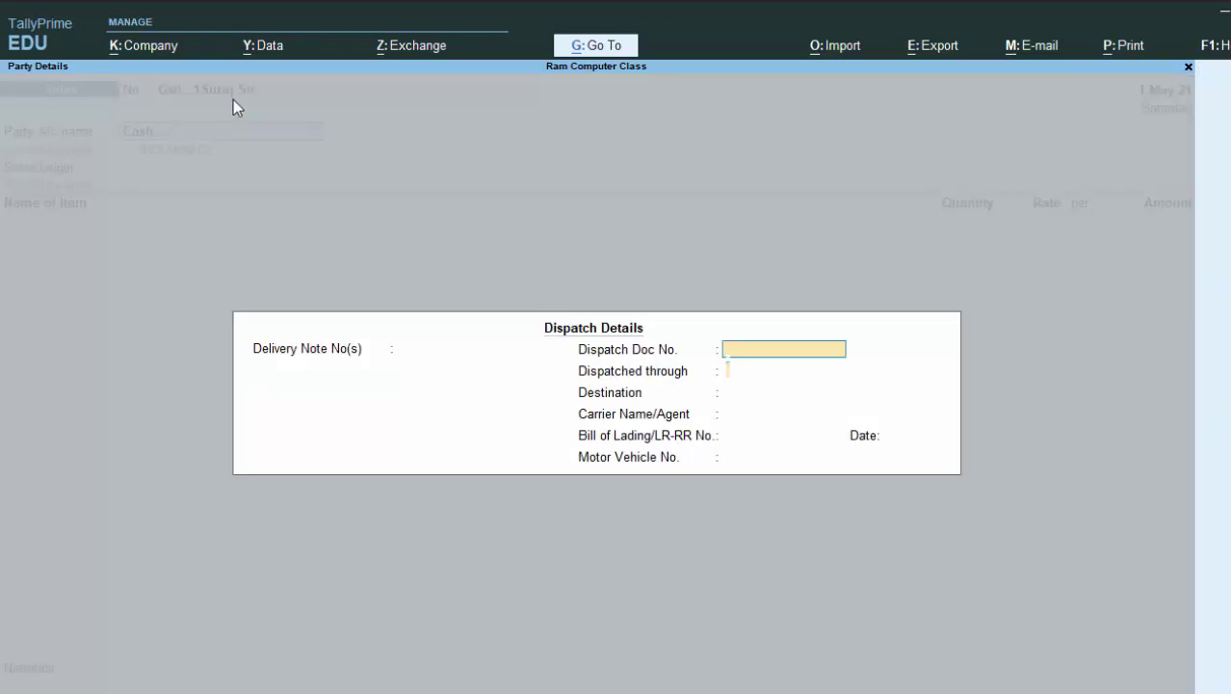
key("Return")
key("Return")
key("Return")
key("Return")
key("Return")
key("Return")
key("Return")
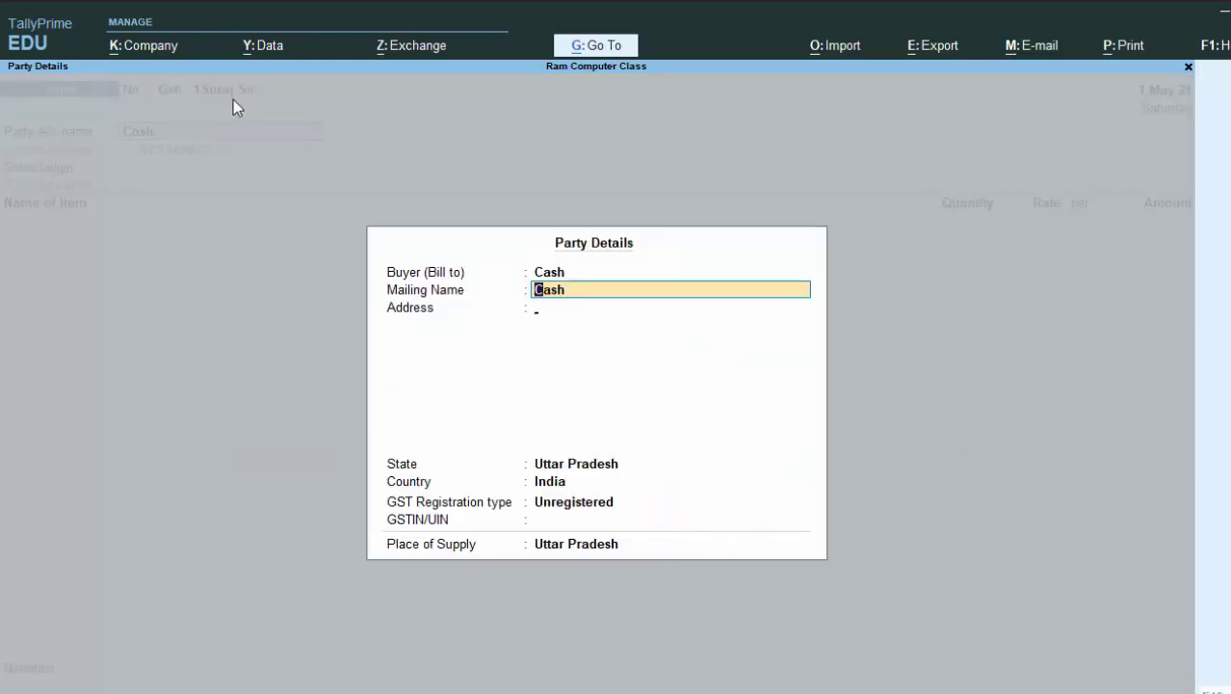
key("Return")
key("Return")
key("Return")
key("Return")
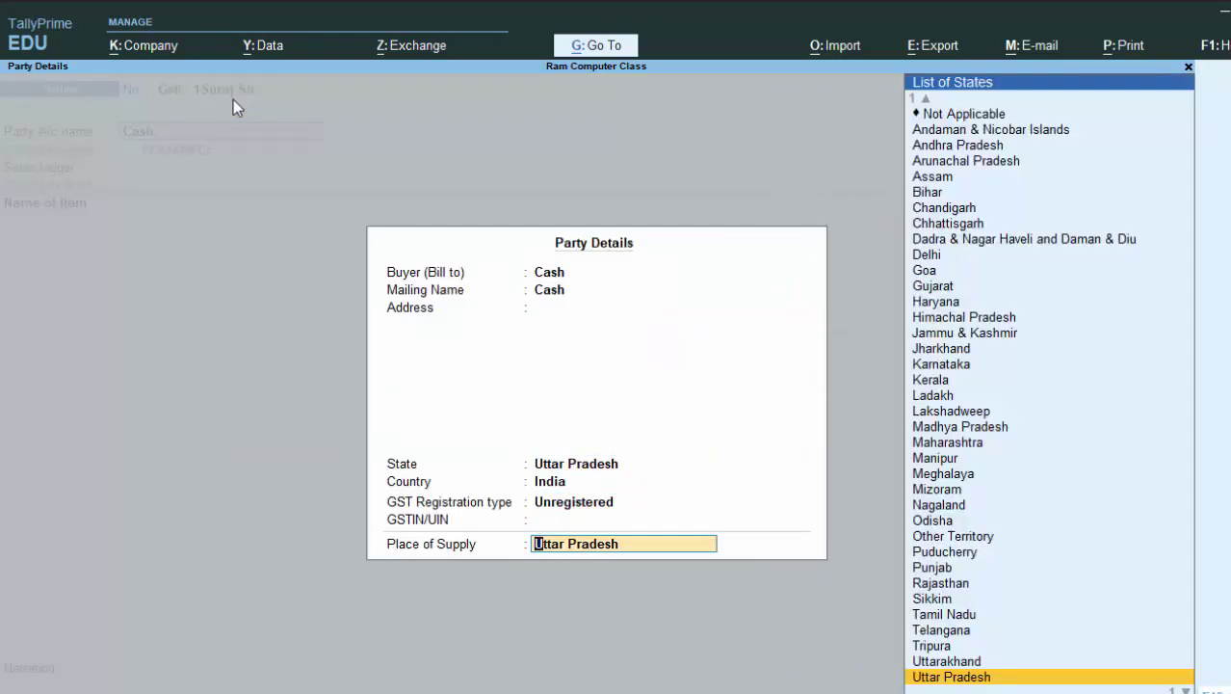
Set the party's GST registration type to Regular, leaving GSTIN blank
key("Up")
key("Up")
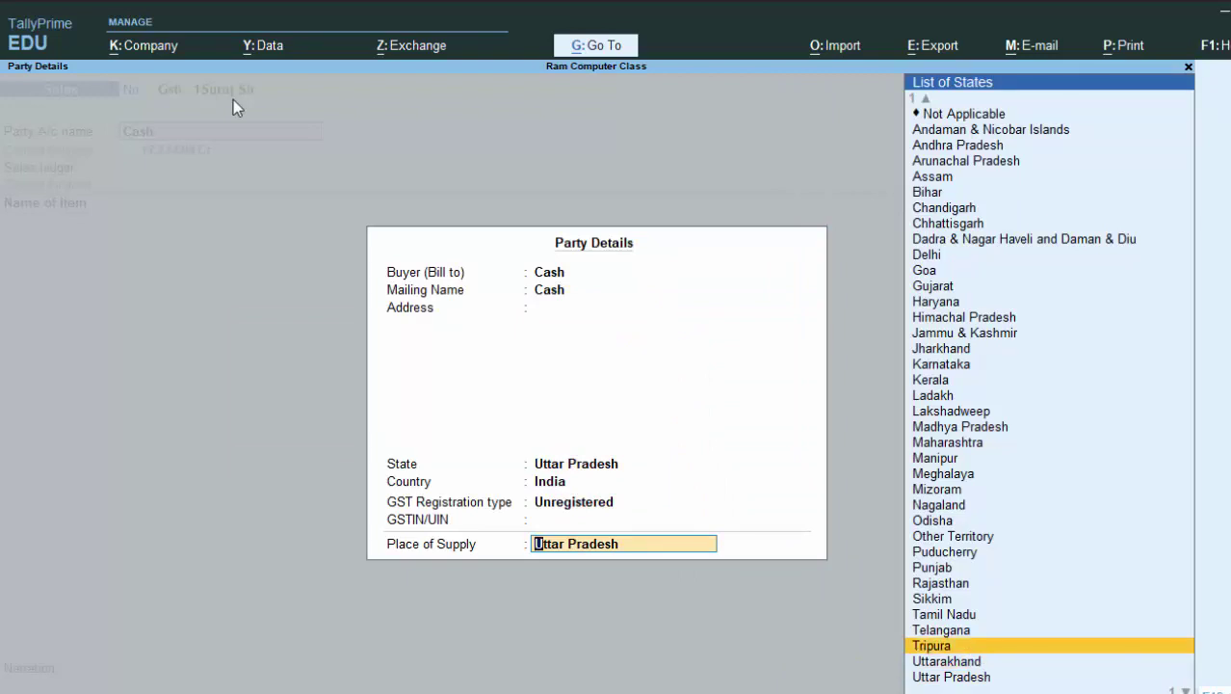
key("BackSpace")
key("Up")
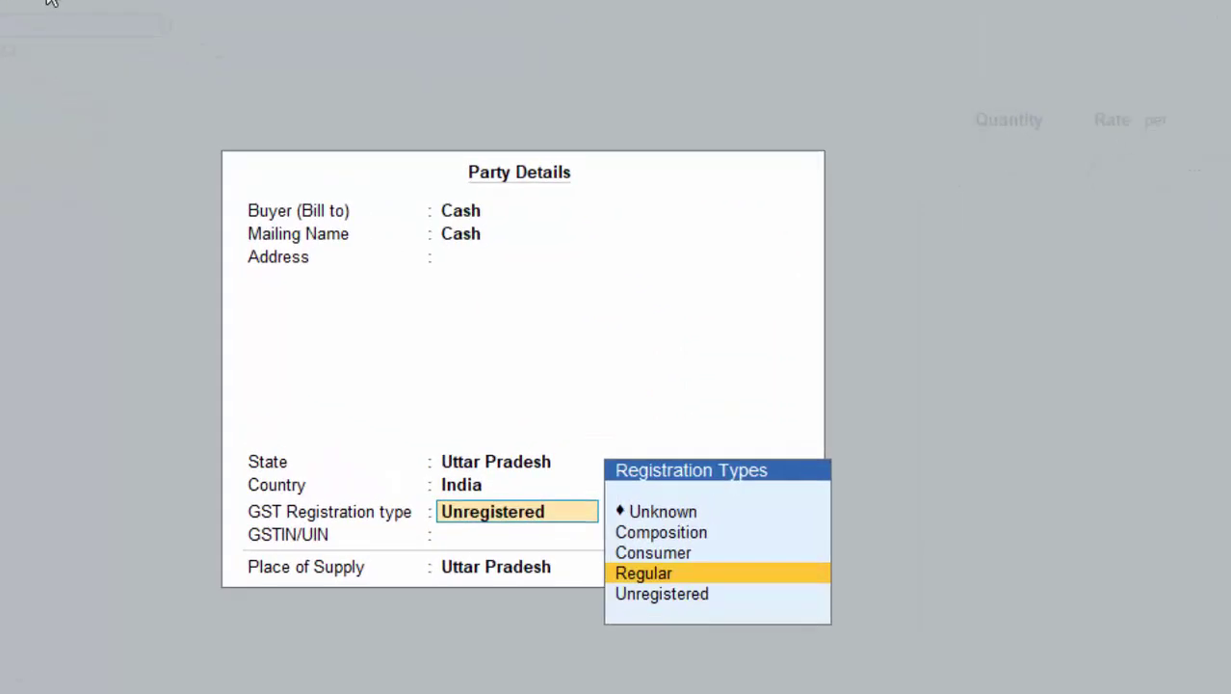
key("Up")
key("Up")
key("Down")
key("Down")
key("Return")
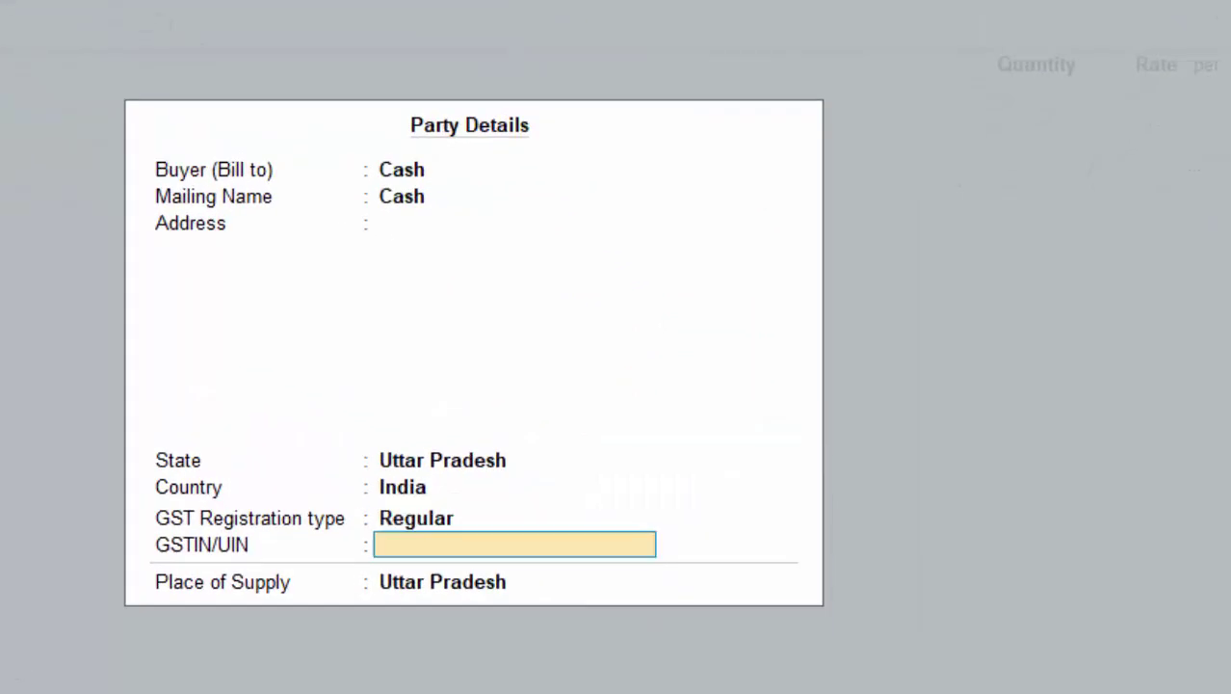
key("Return")
key("Return")
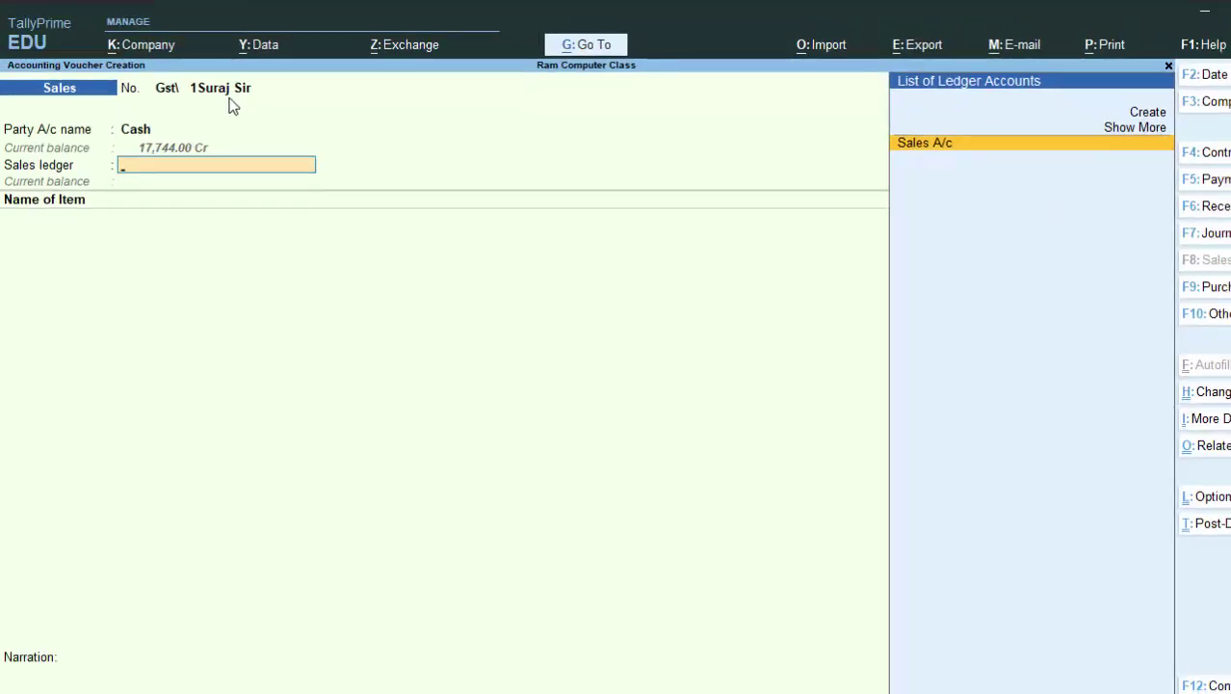
key("Return")
Sell one Keyboard at 220.00 and save it as voucher 1 with Ctrl+A
type("K")
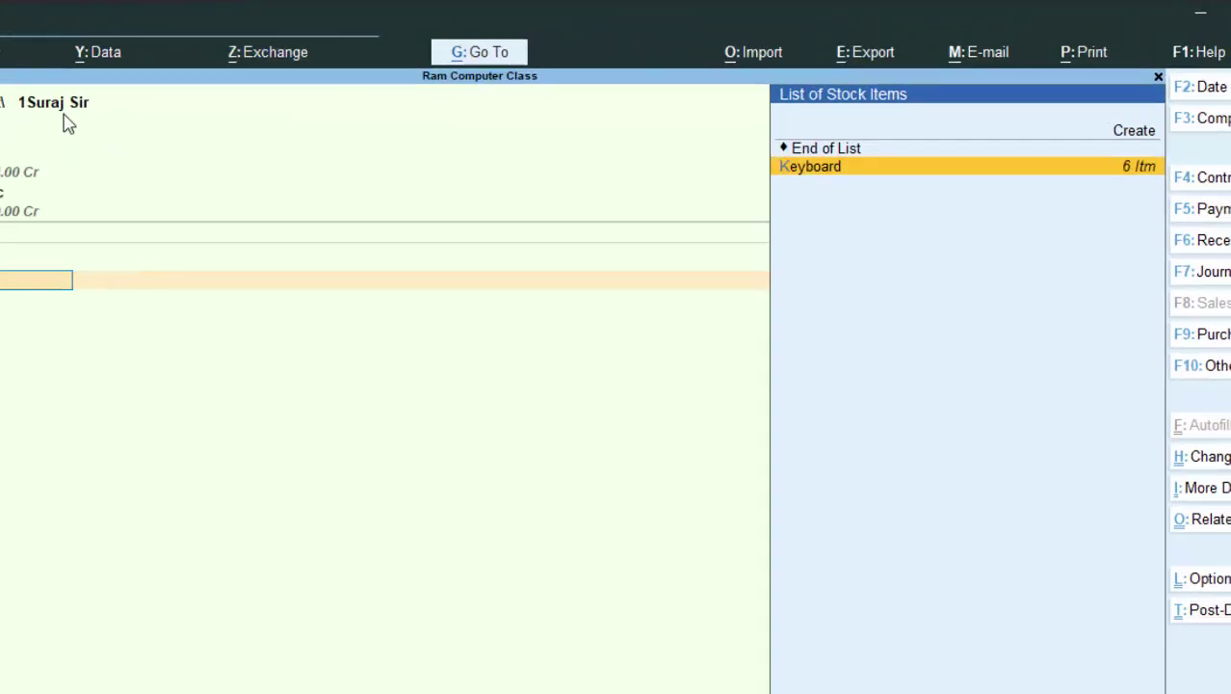
key("Return")
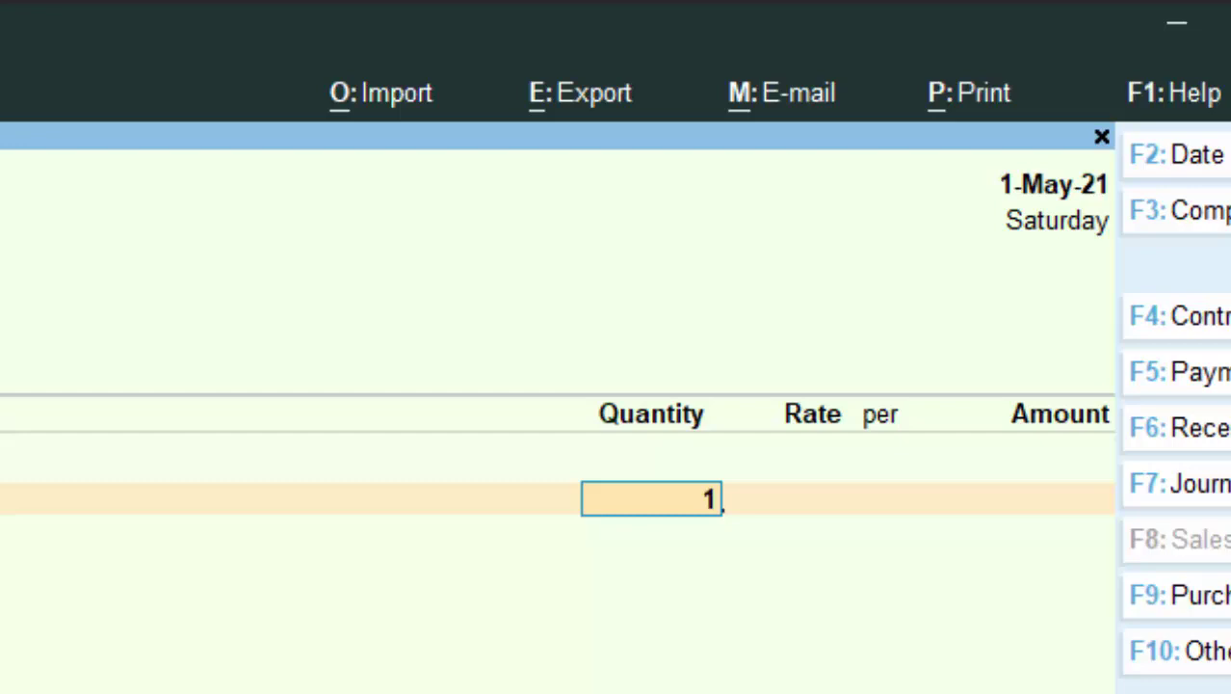
key("Return")
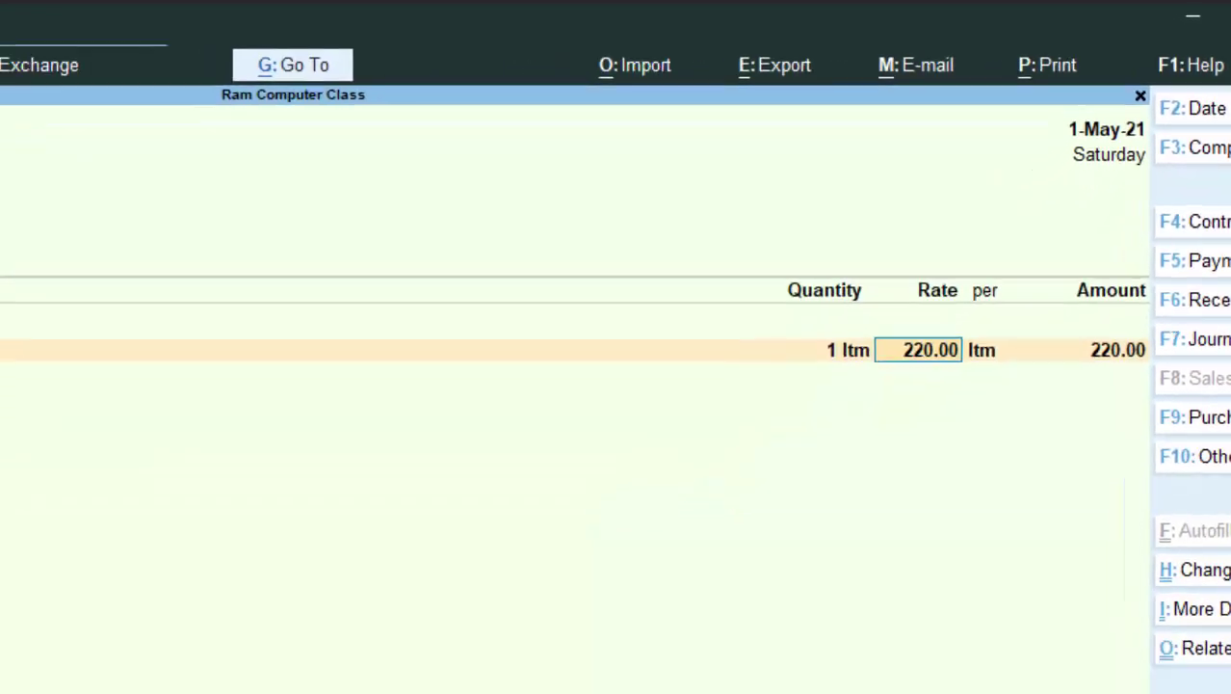
key("Return")
key("Return")
key("Return")
key("Return")
key("ctrl")
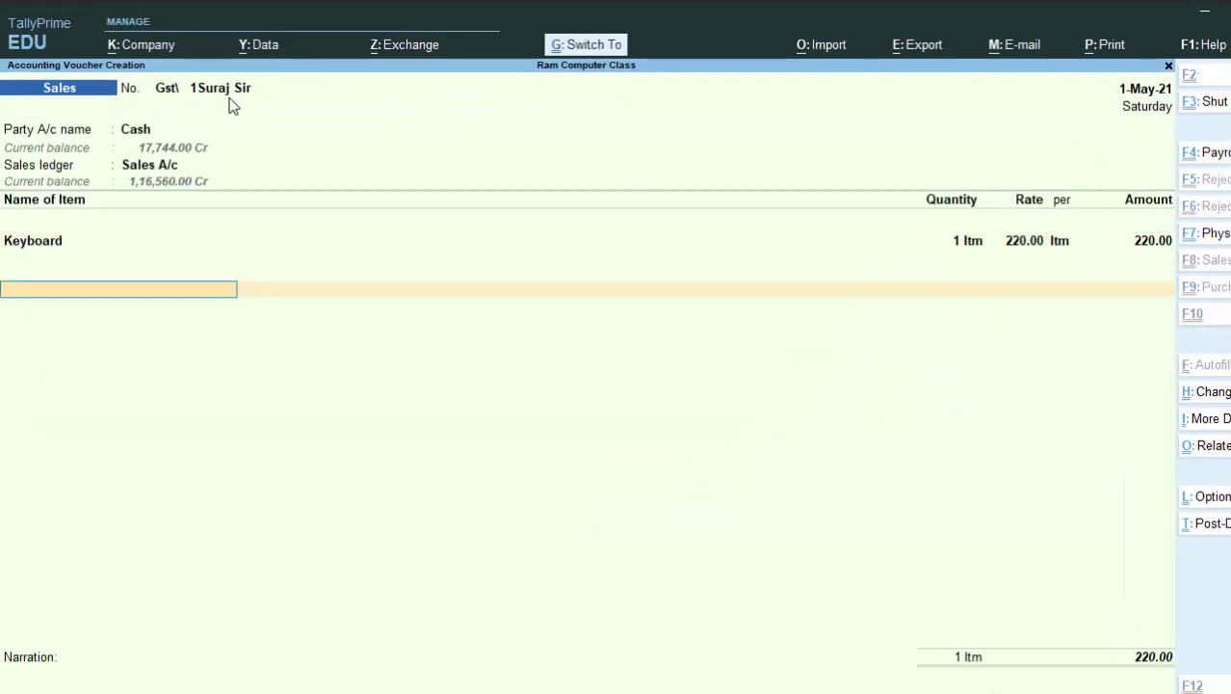
key("ctrl+a")
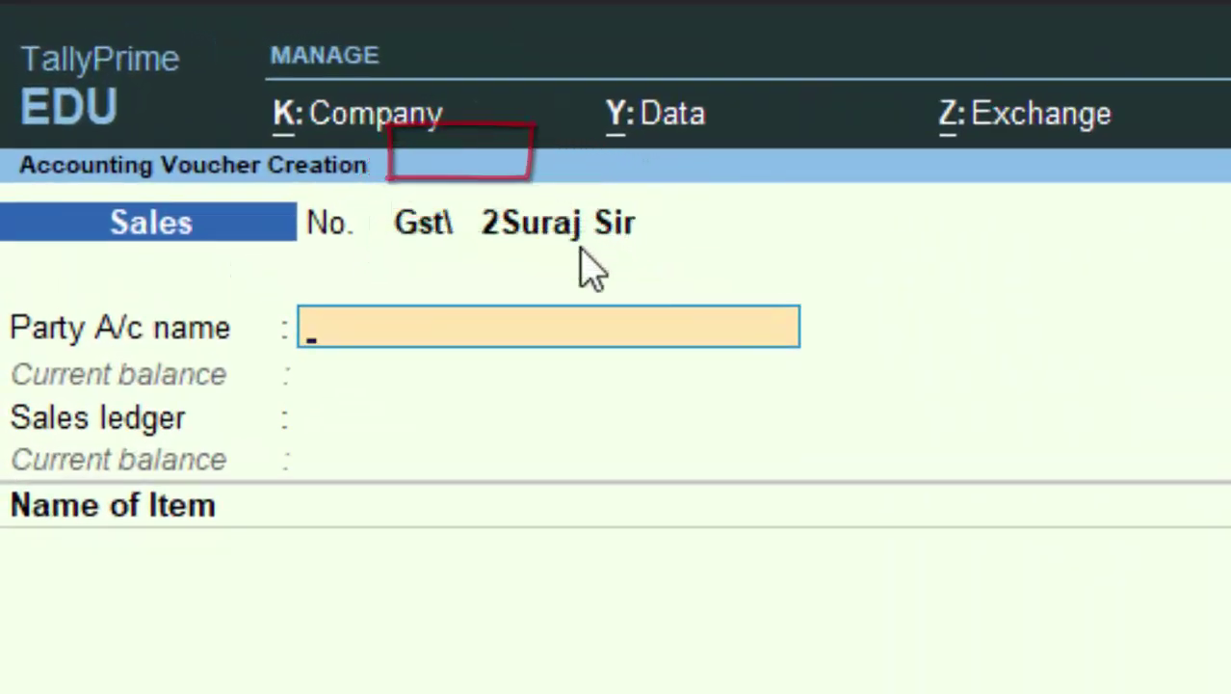
Open the 1-May Cash sale from the Day Book for alteration
key("Escape")
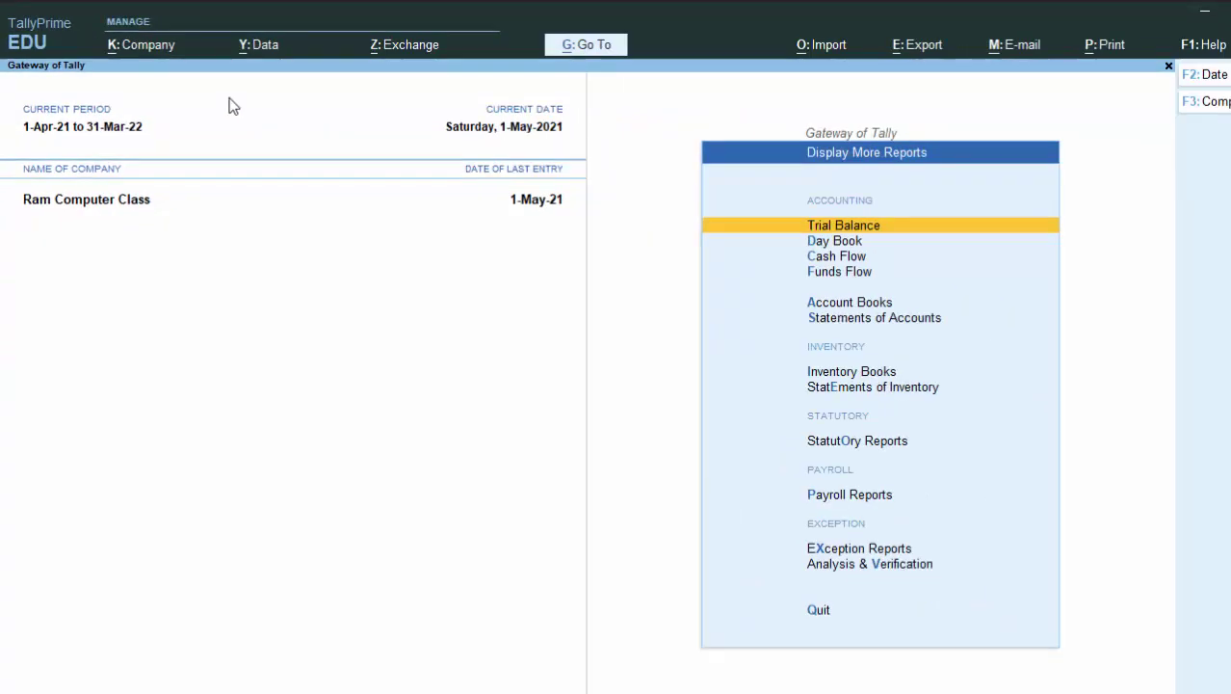
key("d")
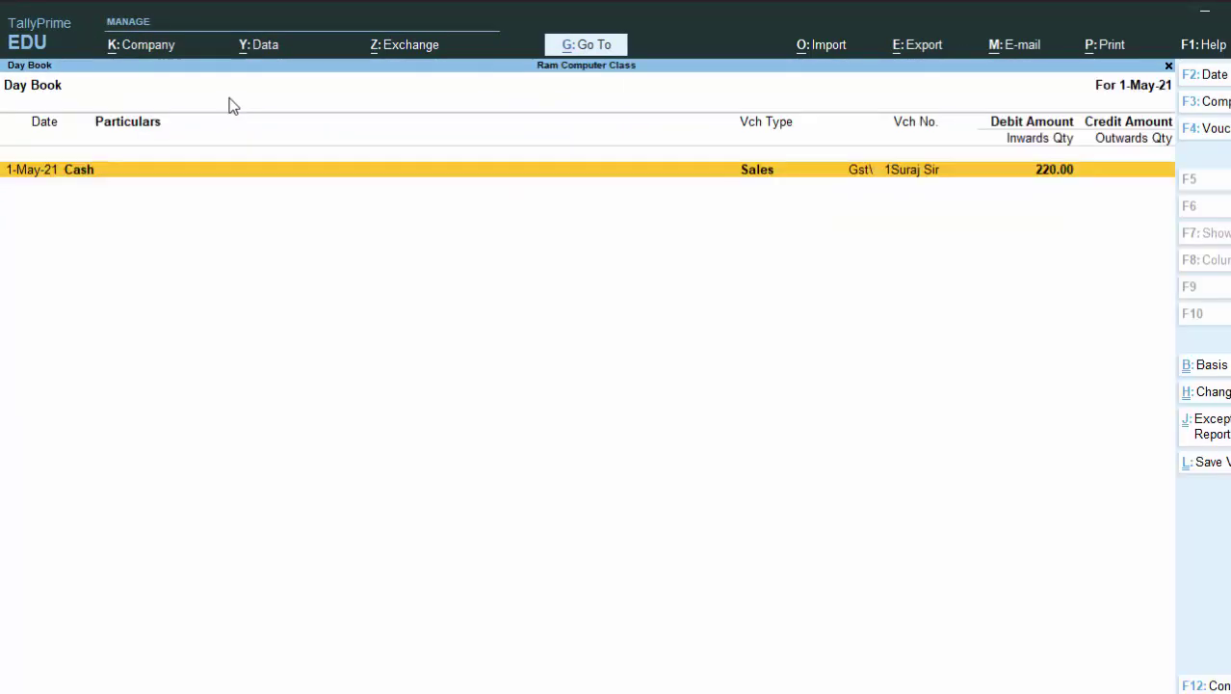
key("Return")
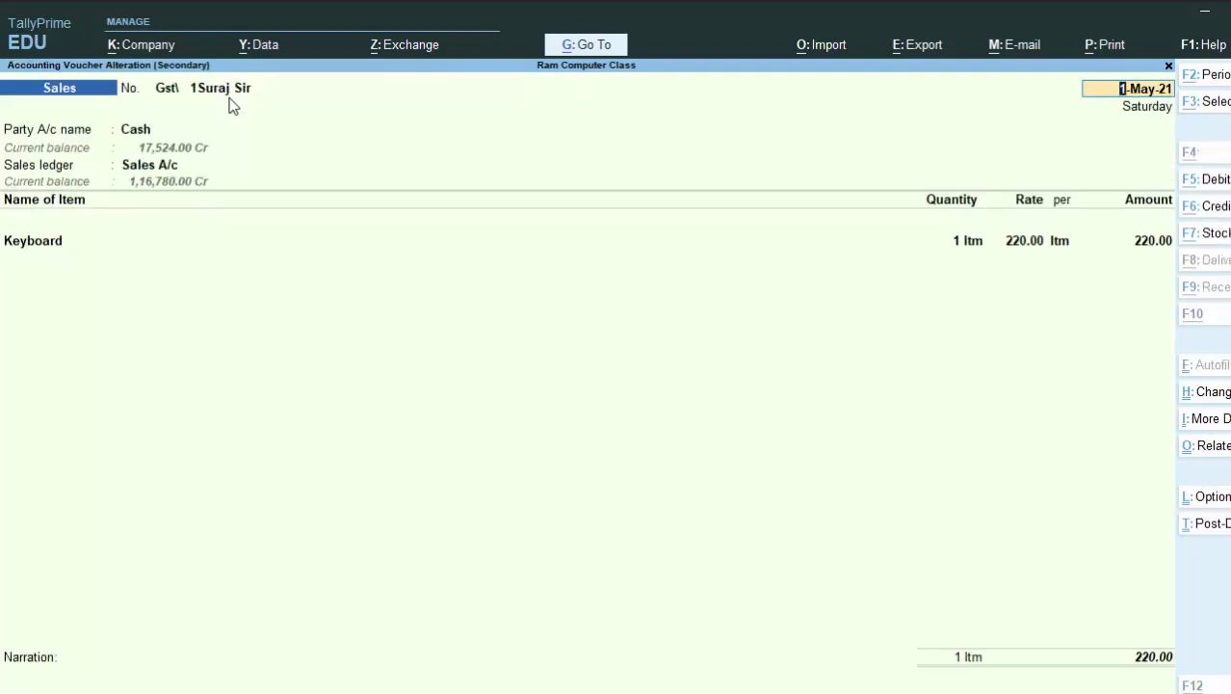
Preview the current voucher as a zoomed-in Cash Invoice numbered 1, then close it
key("alt+p")
key("Return")
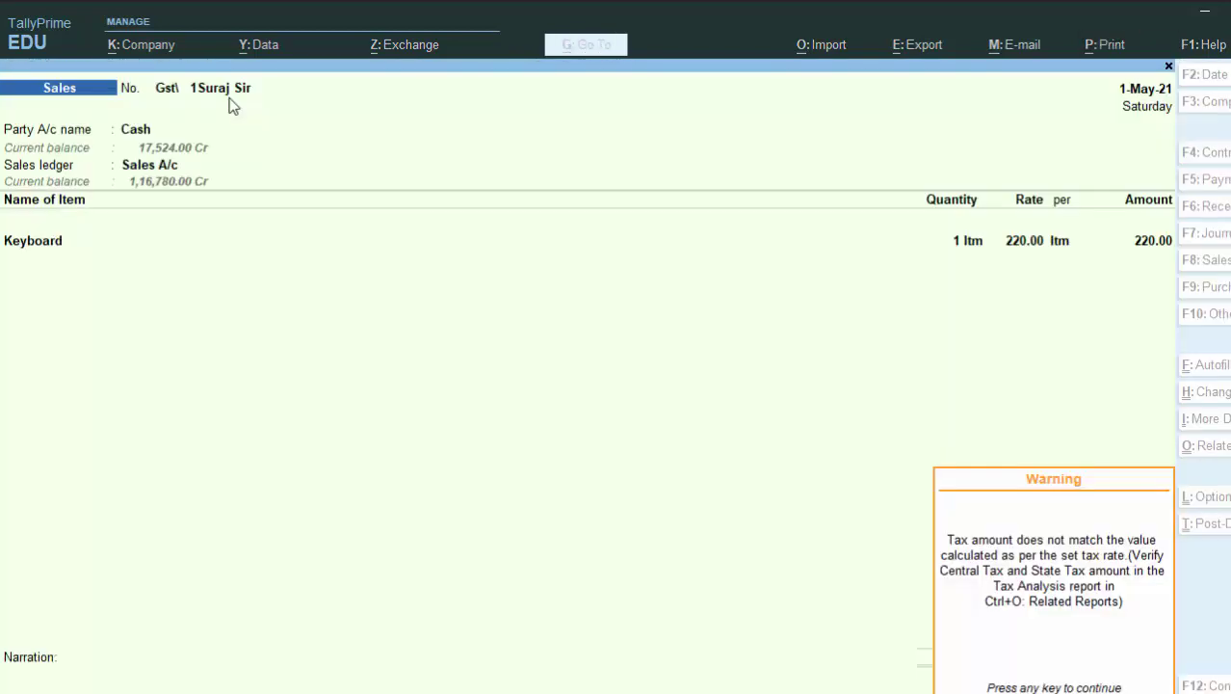
key("Return")
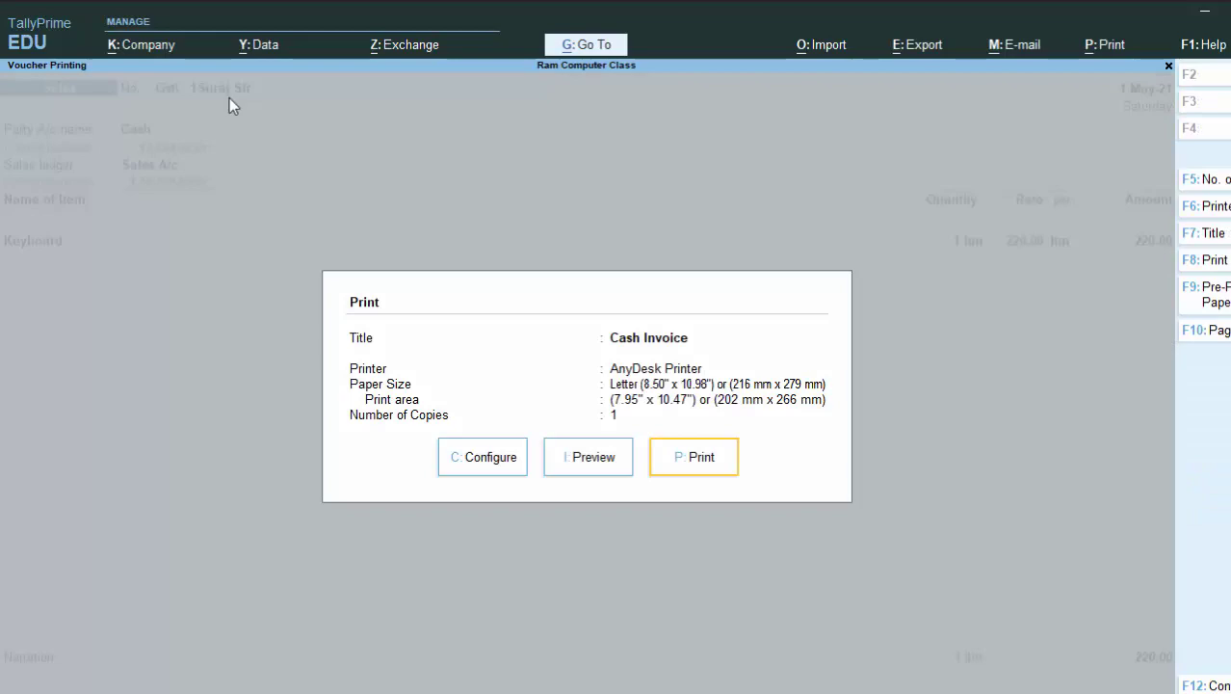
key("i")
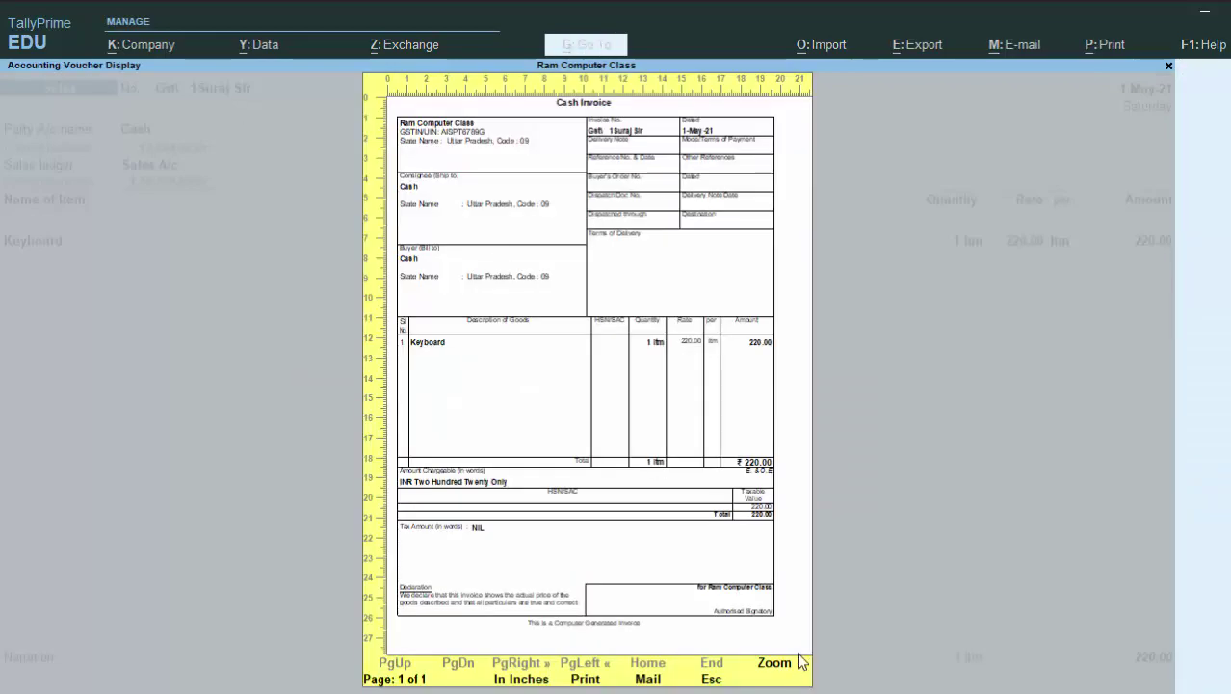
left_click(800, 661)
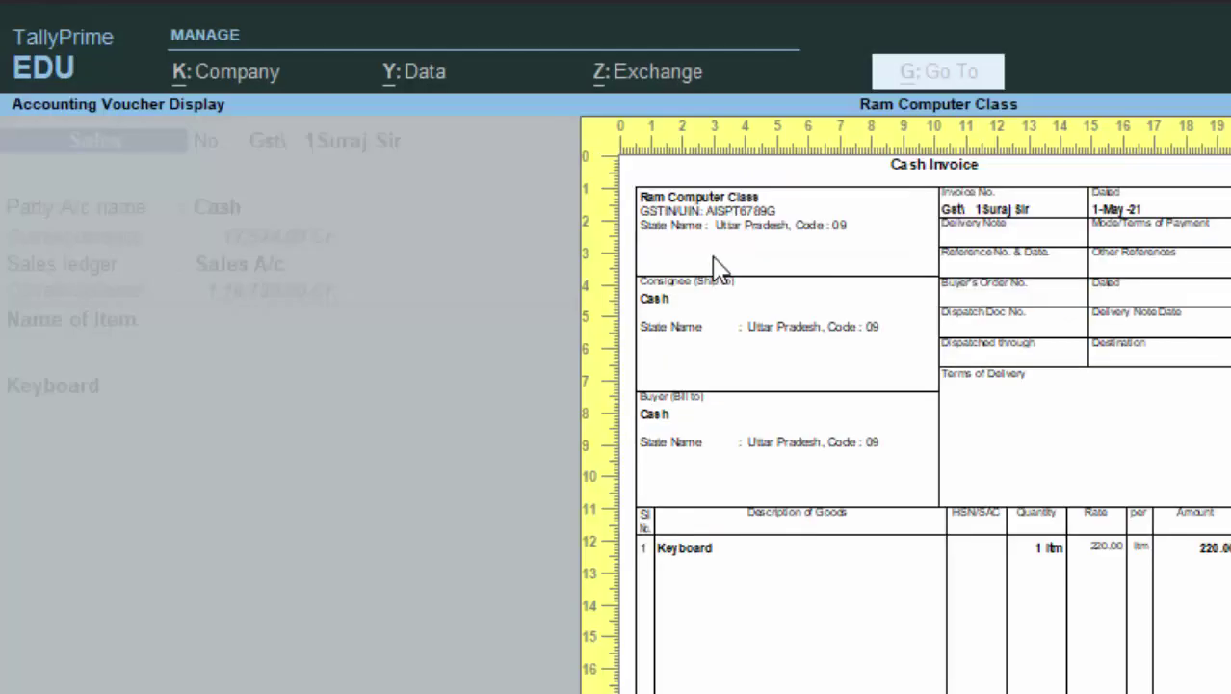
key("Escape")
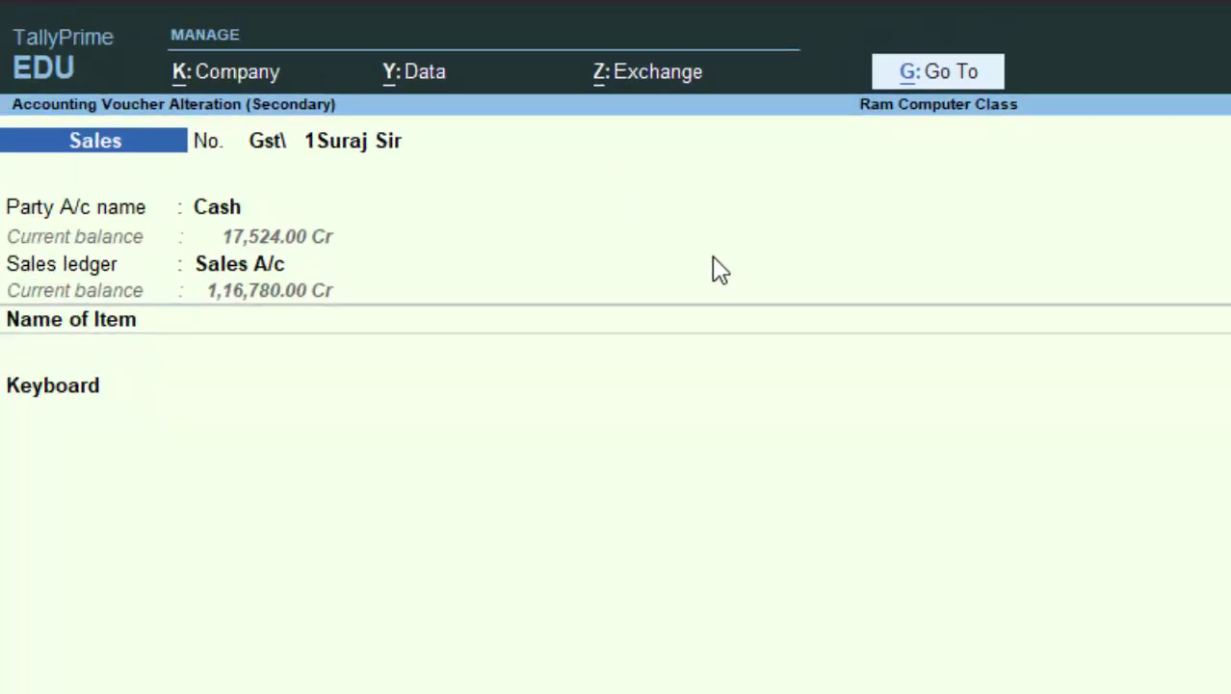
Cancel the voucher date change and return to the Gateway of Tally
key("F2")
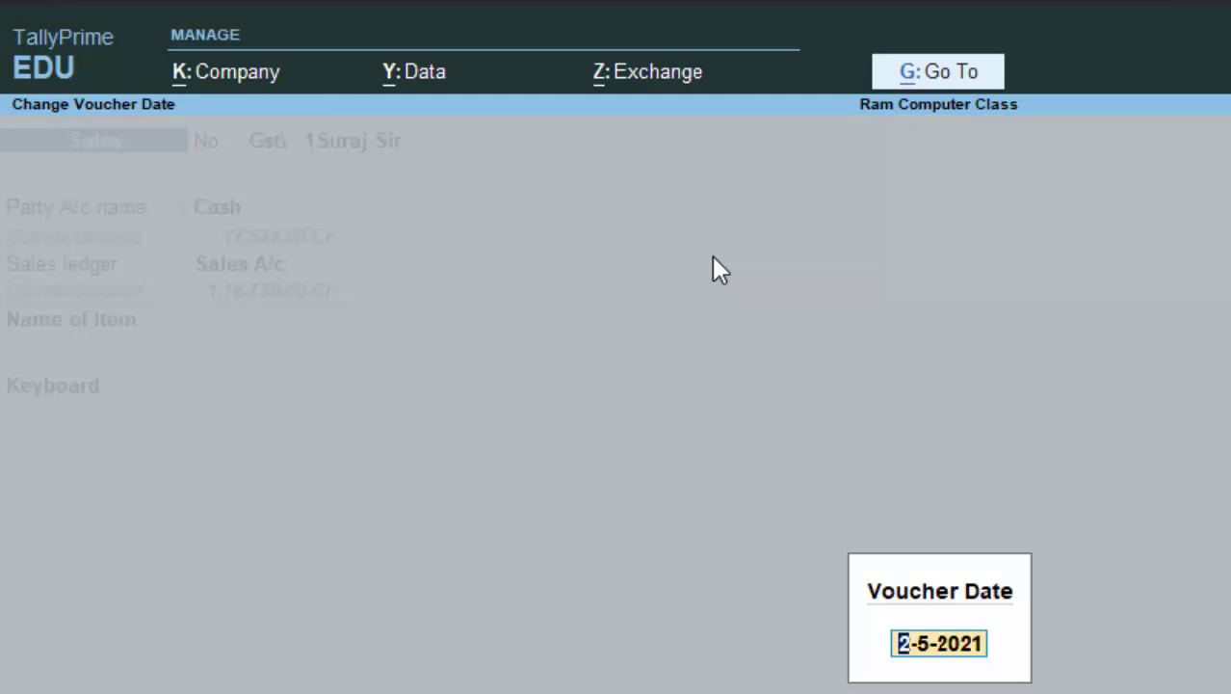
key("Escape")
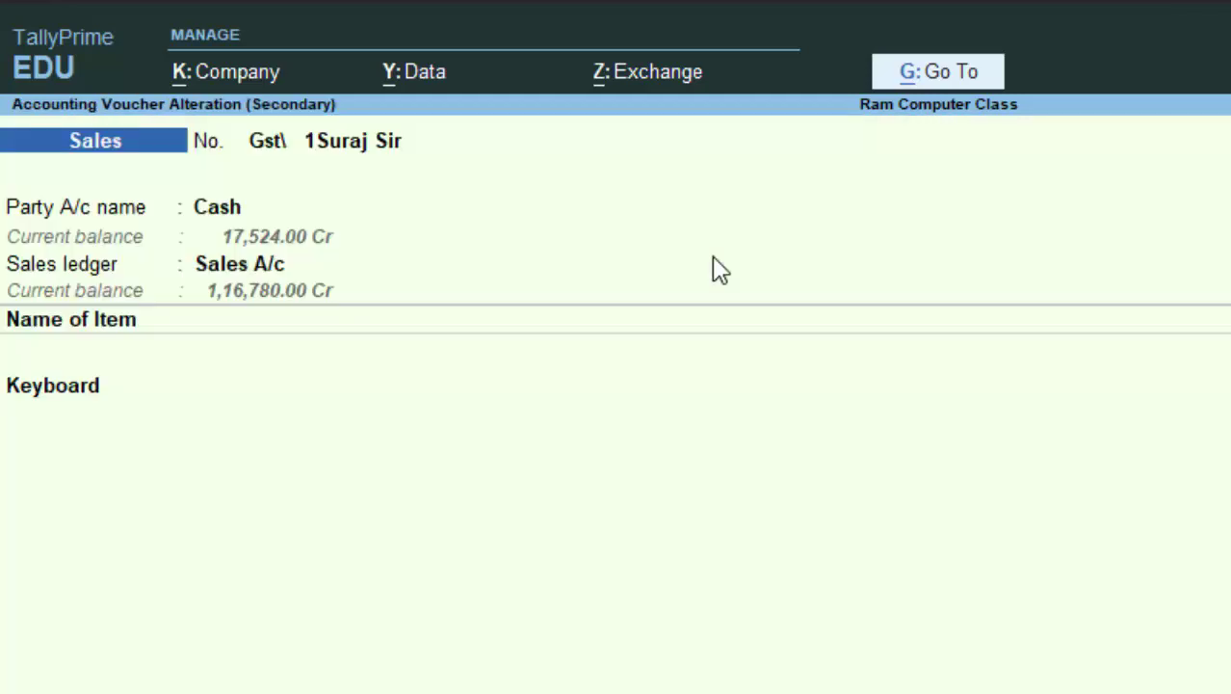
key("Escape")
key("Escape")
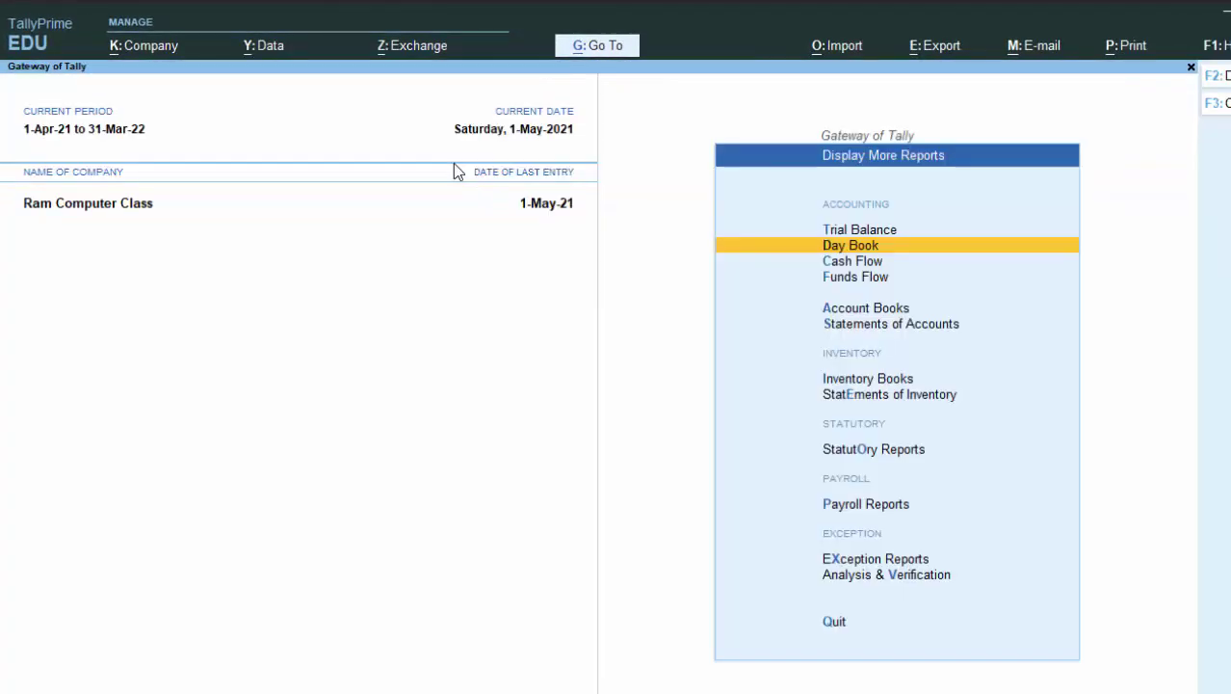
key("Escape")
Set the company's current date to 2-5-21
key("F2")
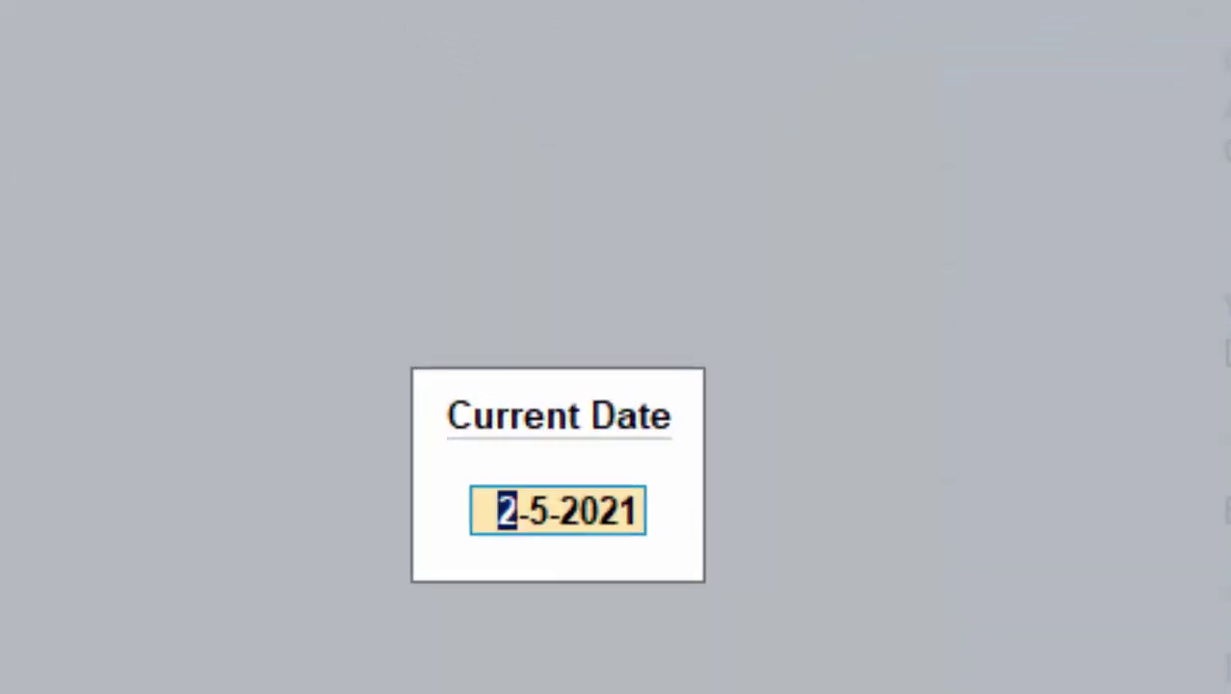
type("2")
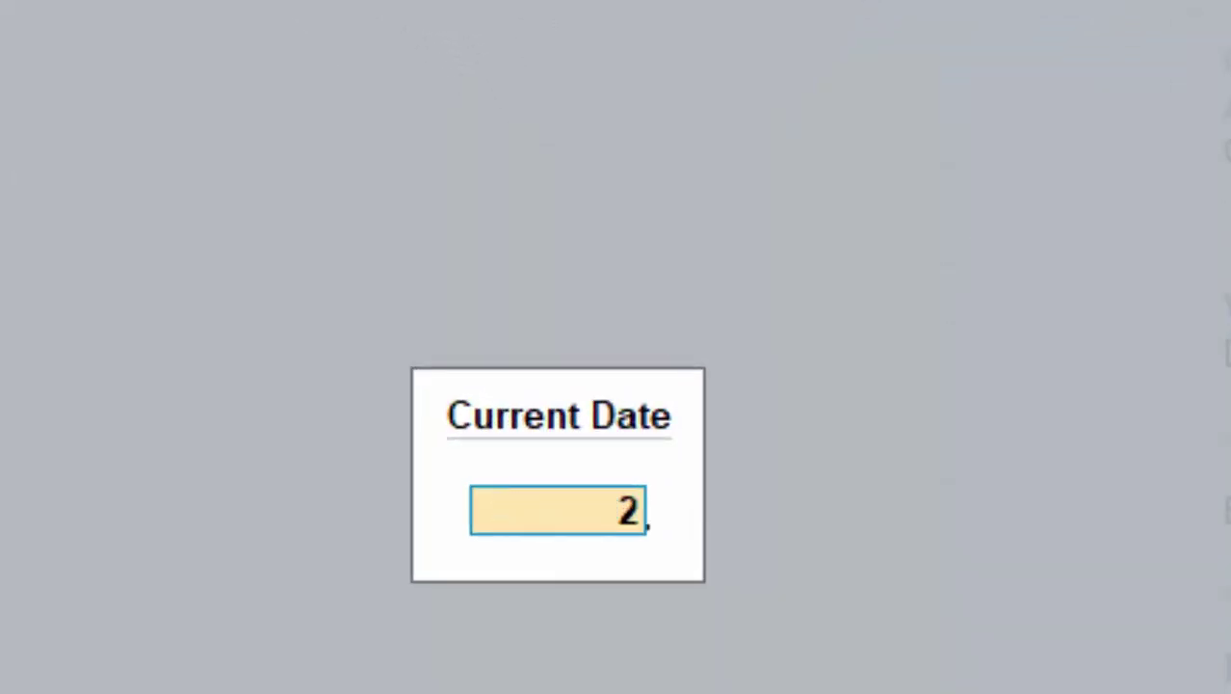
type("-5-")
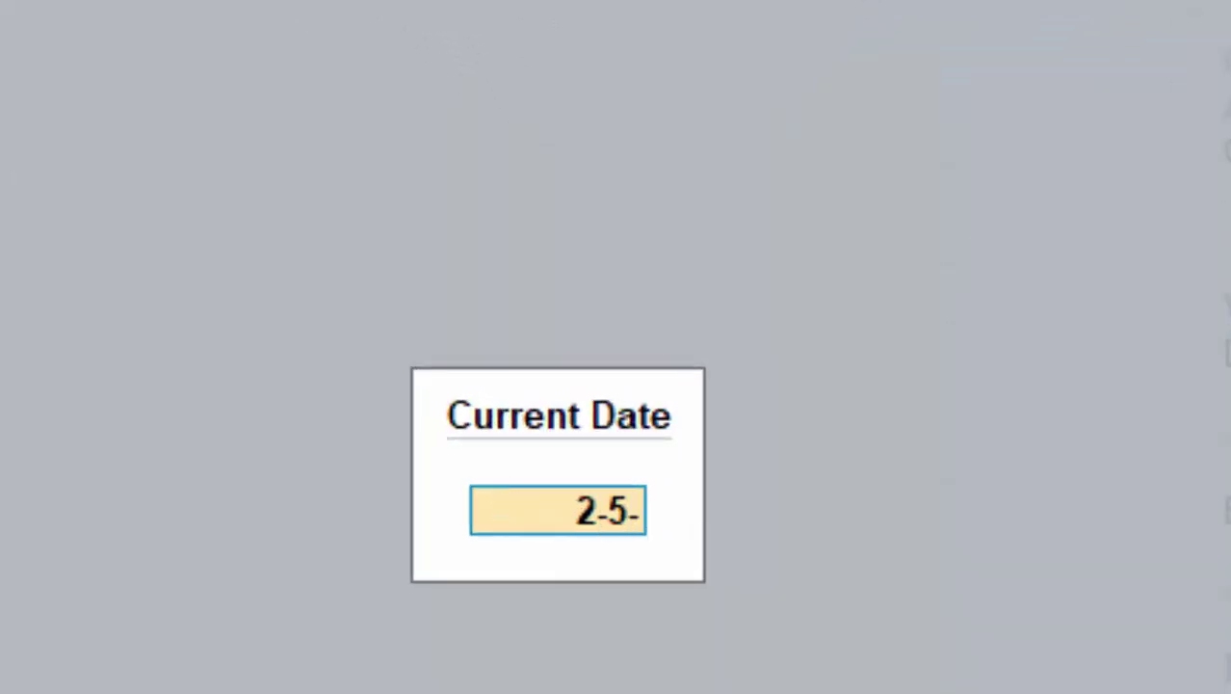
type("21")
key("Return")
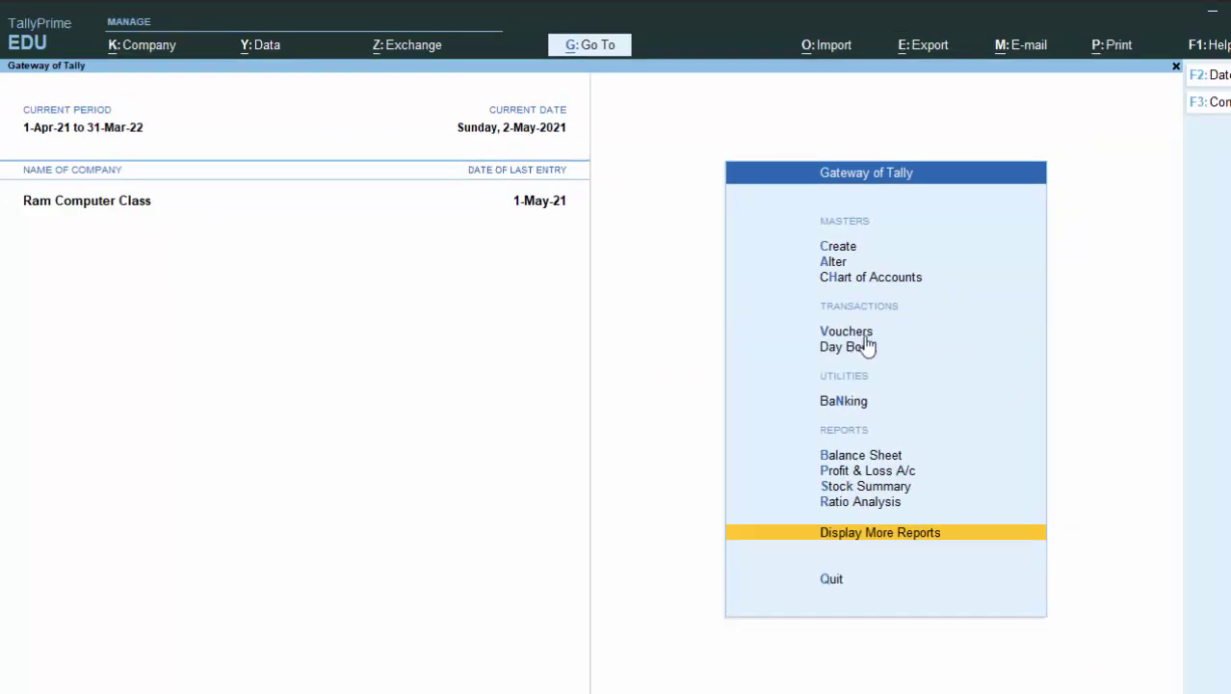
Open a new Sales voucher and check it is numbered 1 with the custom prefix and suffix
left_click(864, 333)
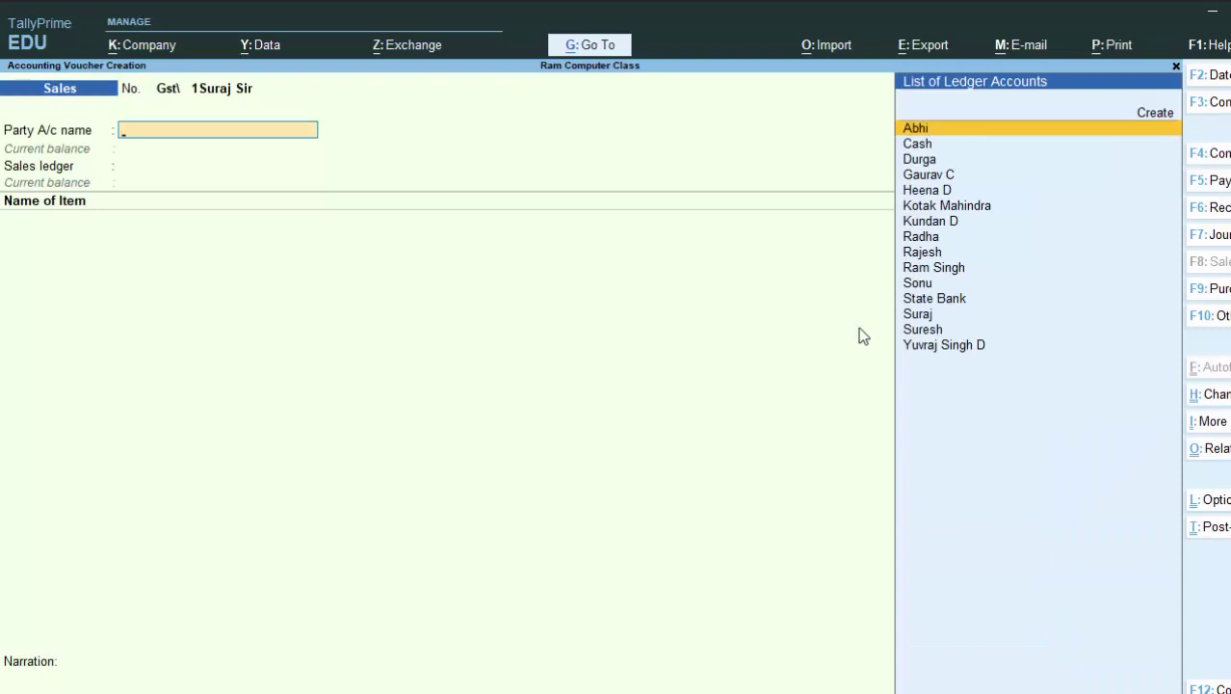